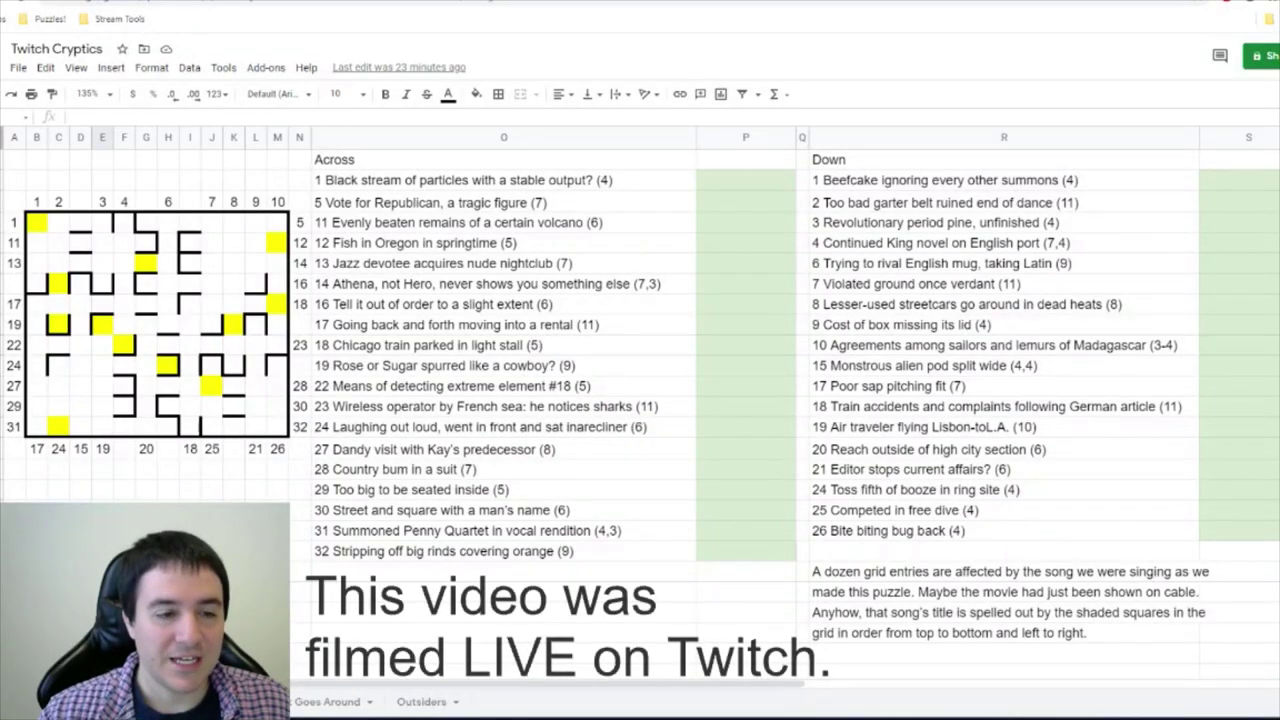
- Add the Seasonal Song heading above the puzzle note in column R
key(Left)
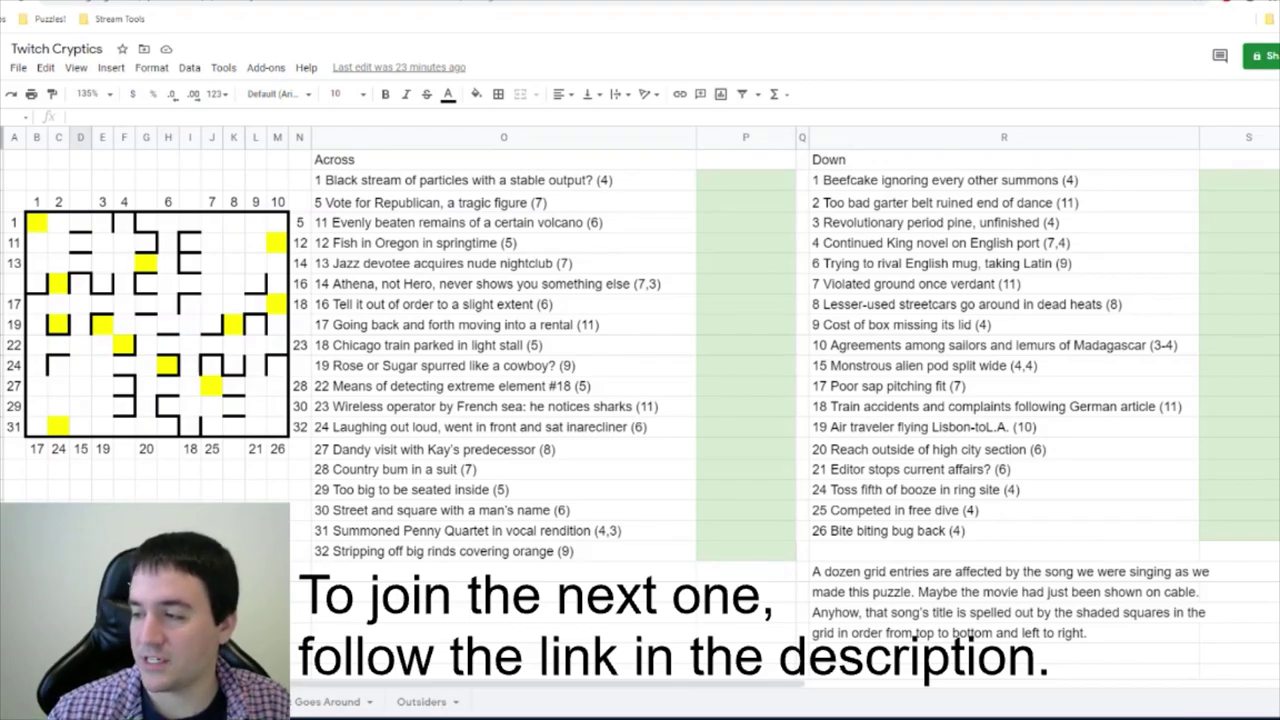
click(790, 576)
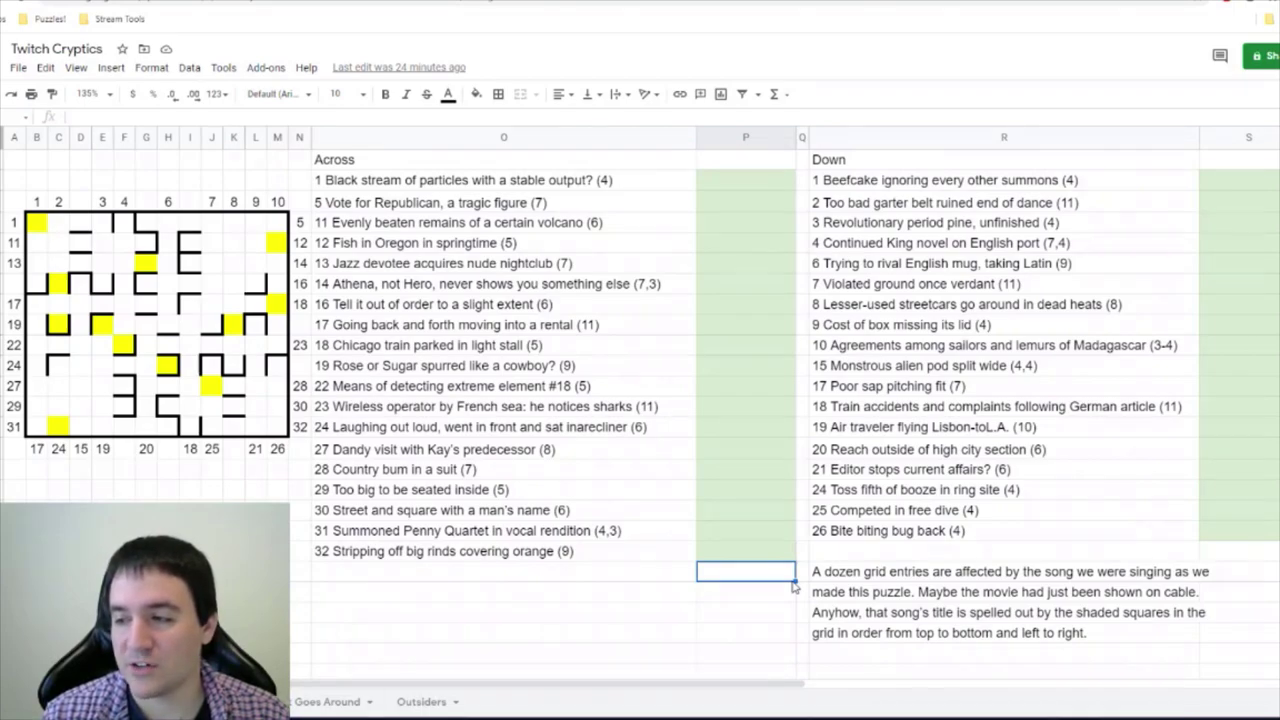
click(146, 510)
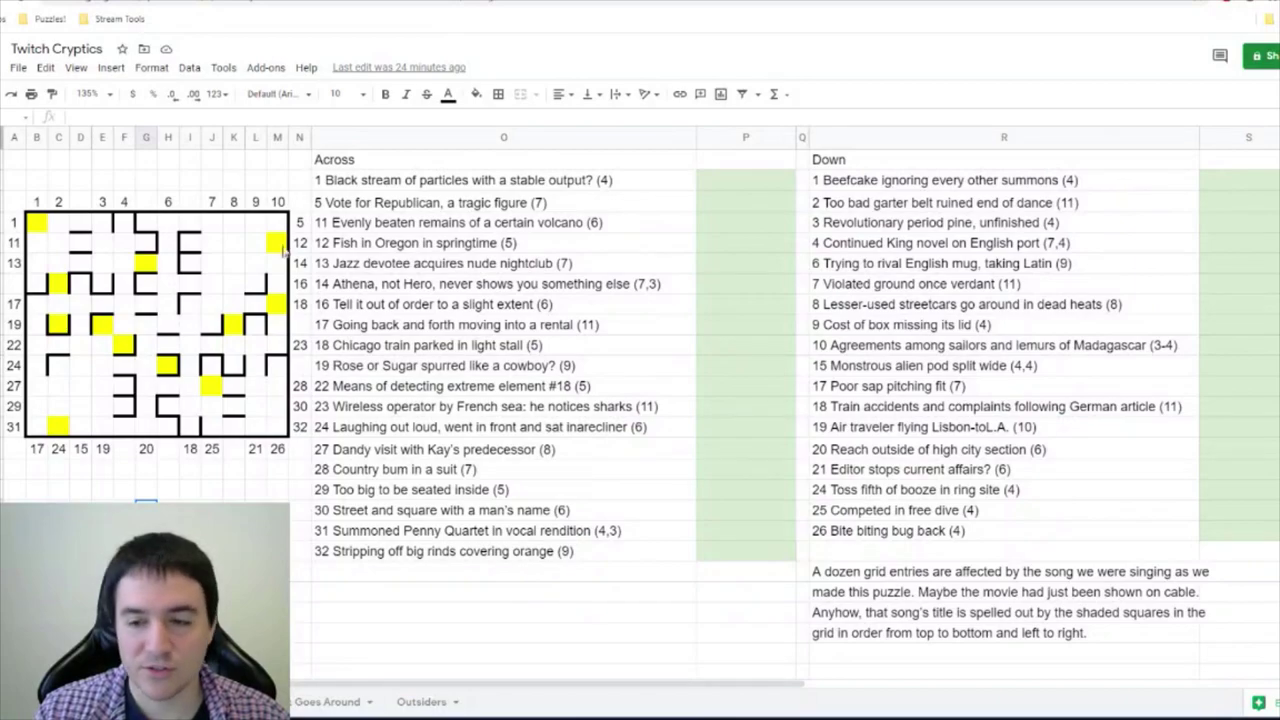
click(915, 577)
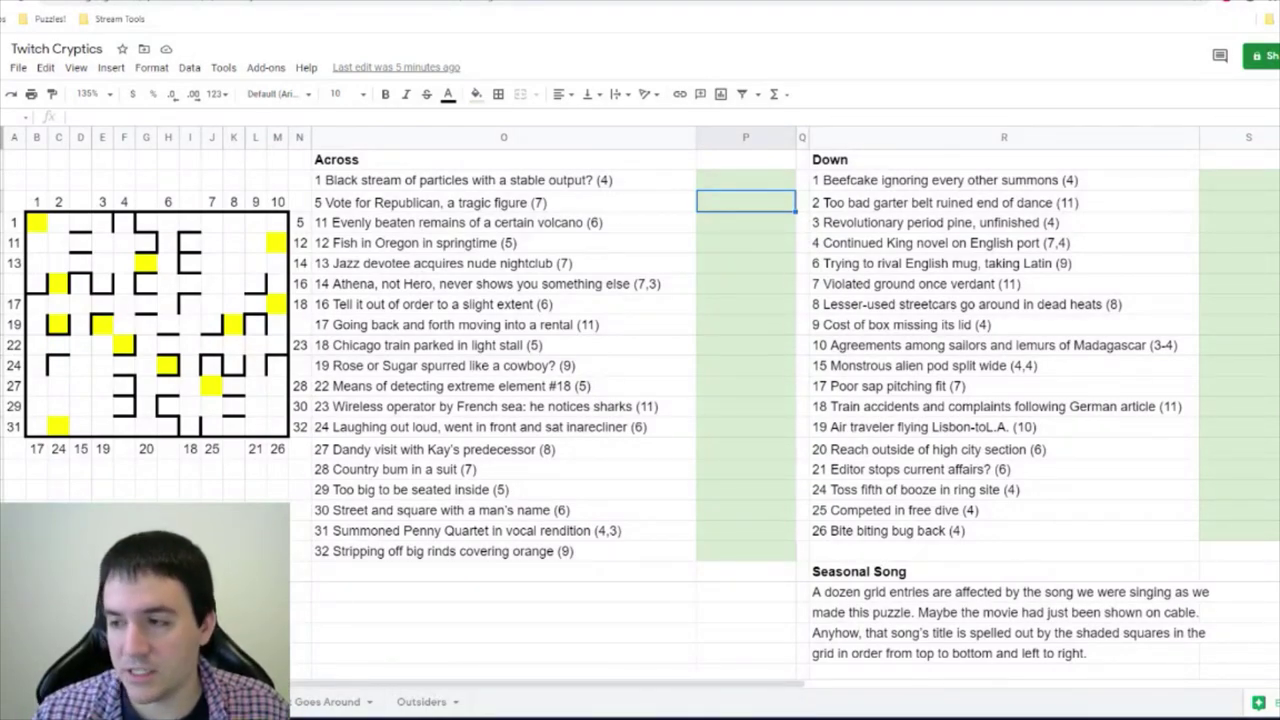
- Check Wikipedia's Electra article as a reference for 5 Across
key(ctrl+Tab)
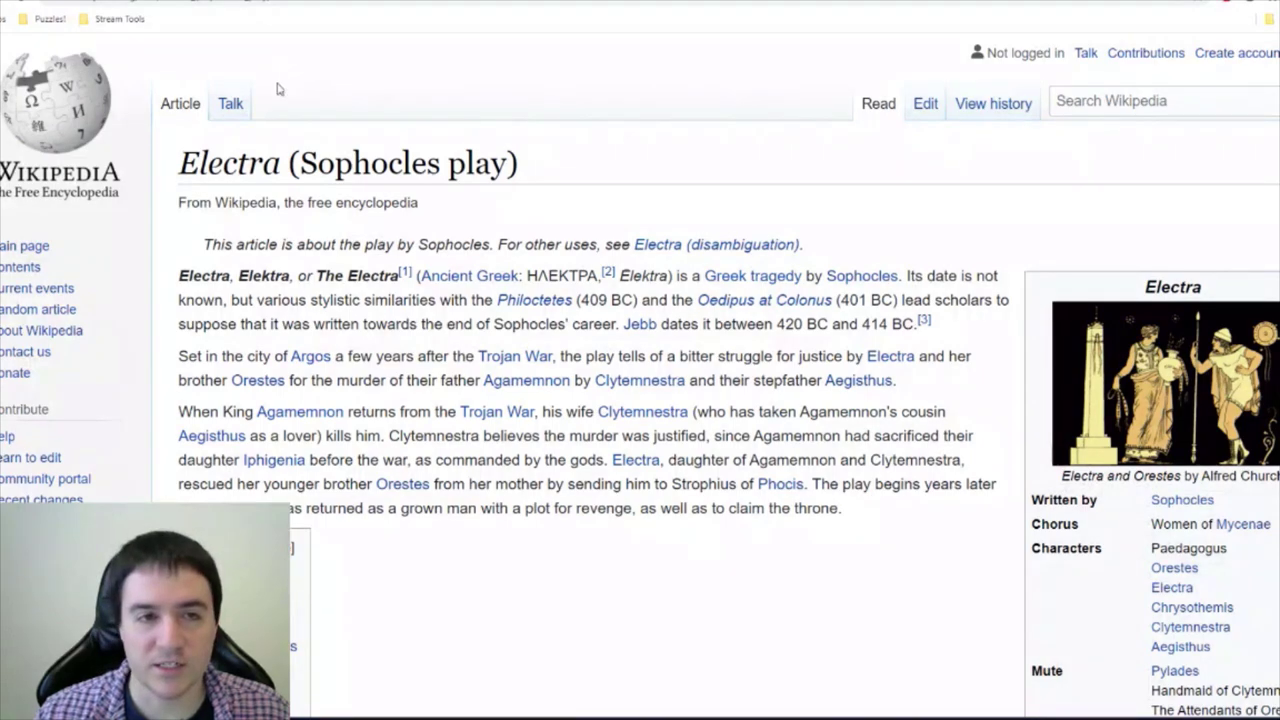
key(alt+Tab)
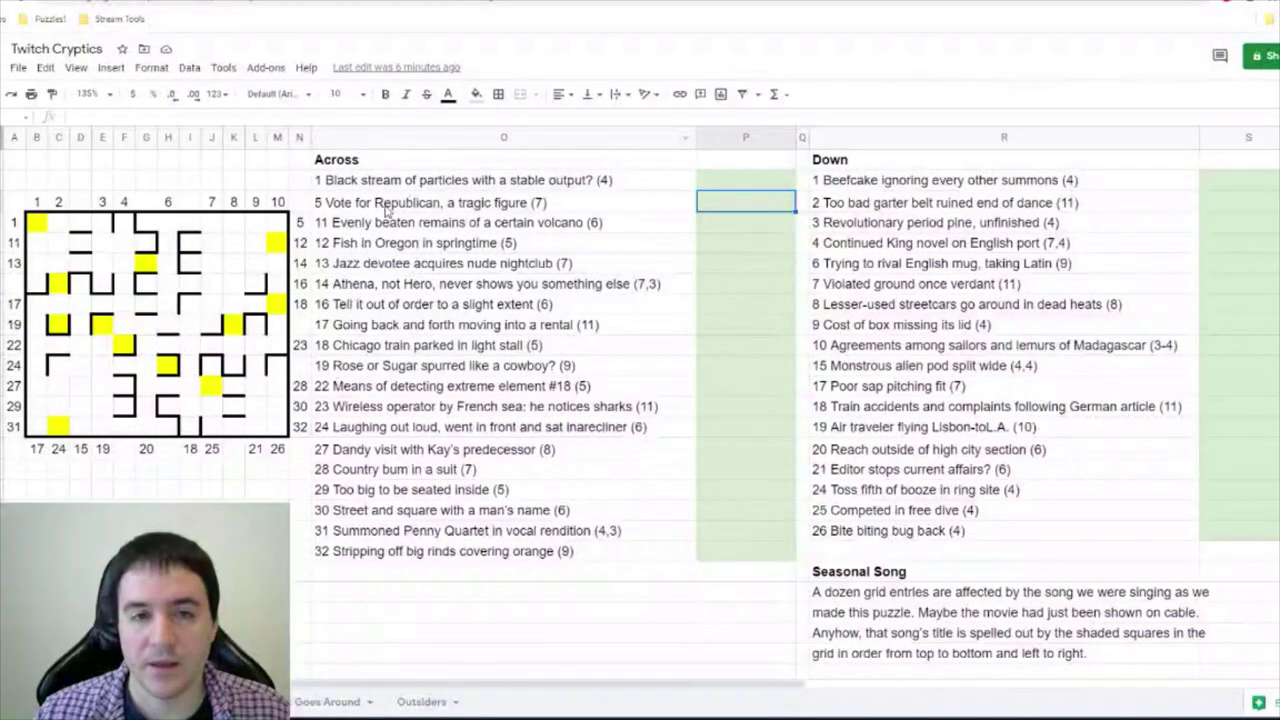
click(388, 208)
- Add the ELECT + R + A wordplay note beside 5 Across
double_click(450, 202)
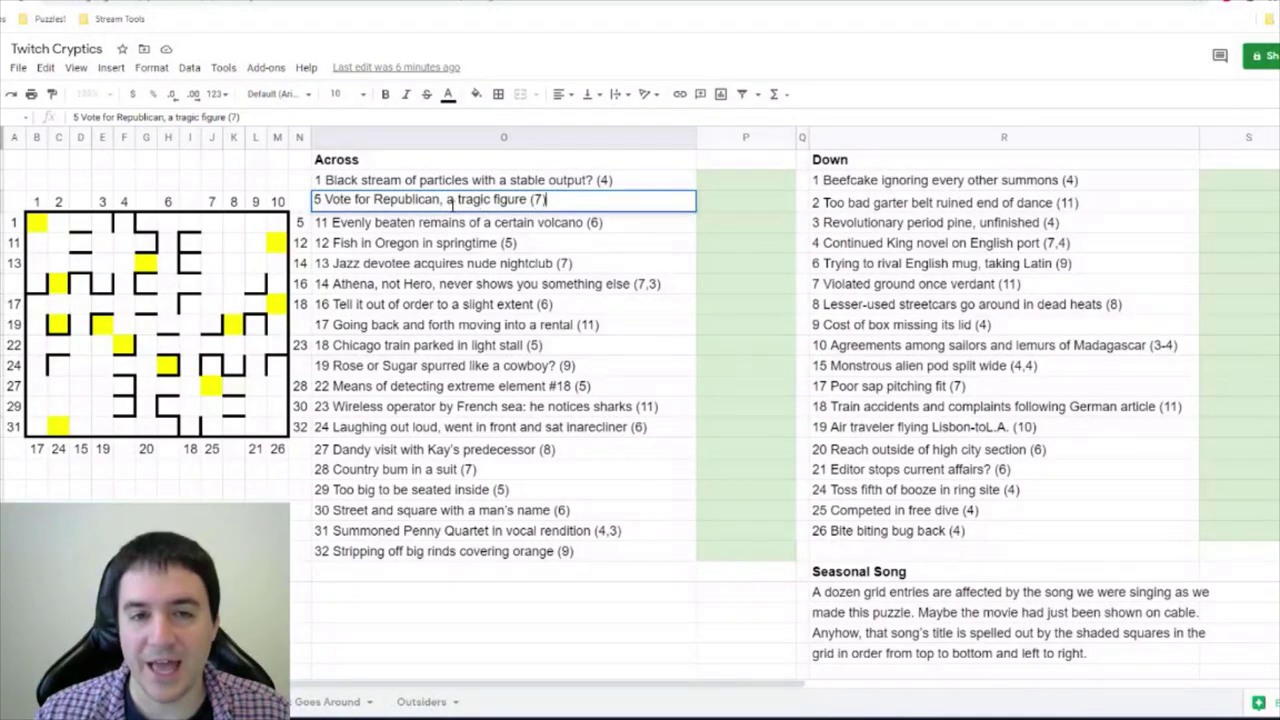
click(752, 203)
text(ELECT + R + A)
key(Return)
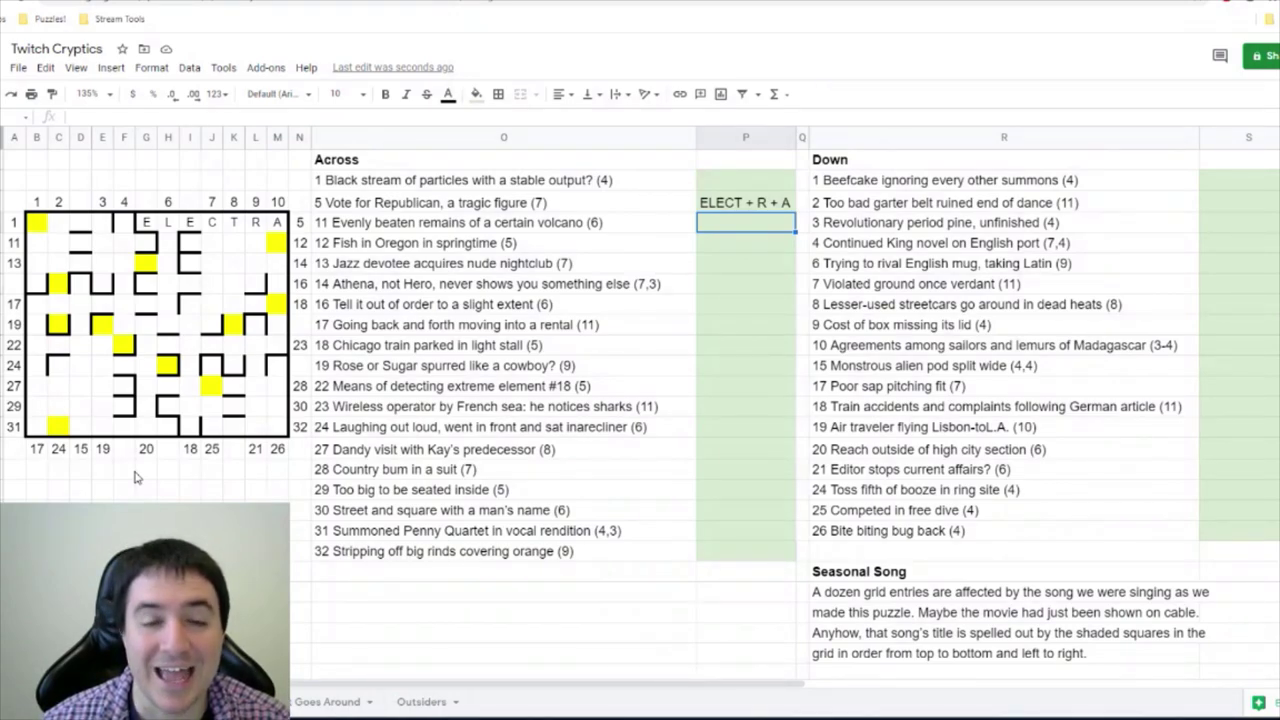
- Enter ETNEAN as the 11 Across entry
text(ETN)
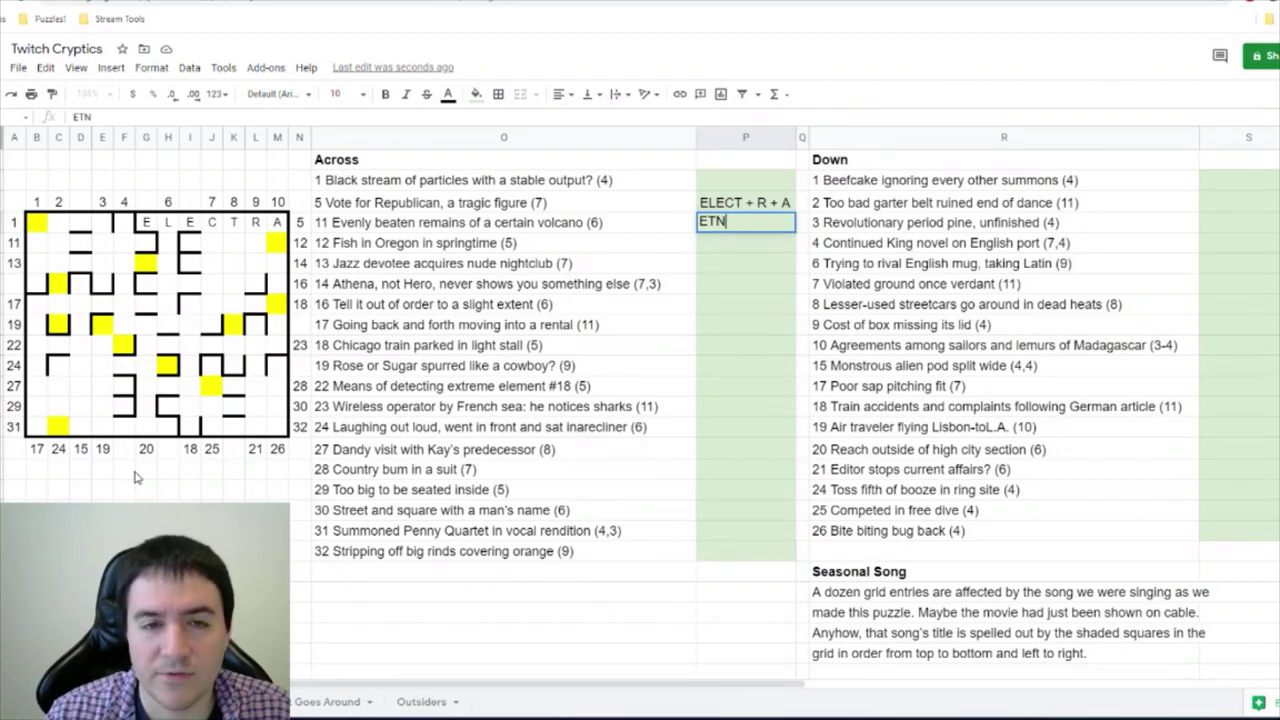
text(EAN)
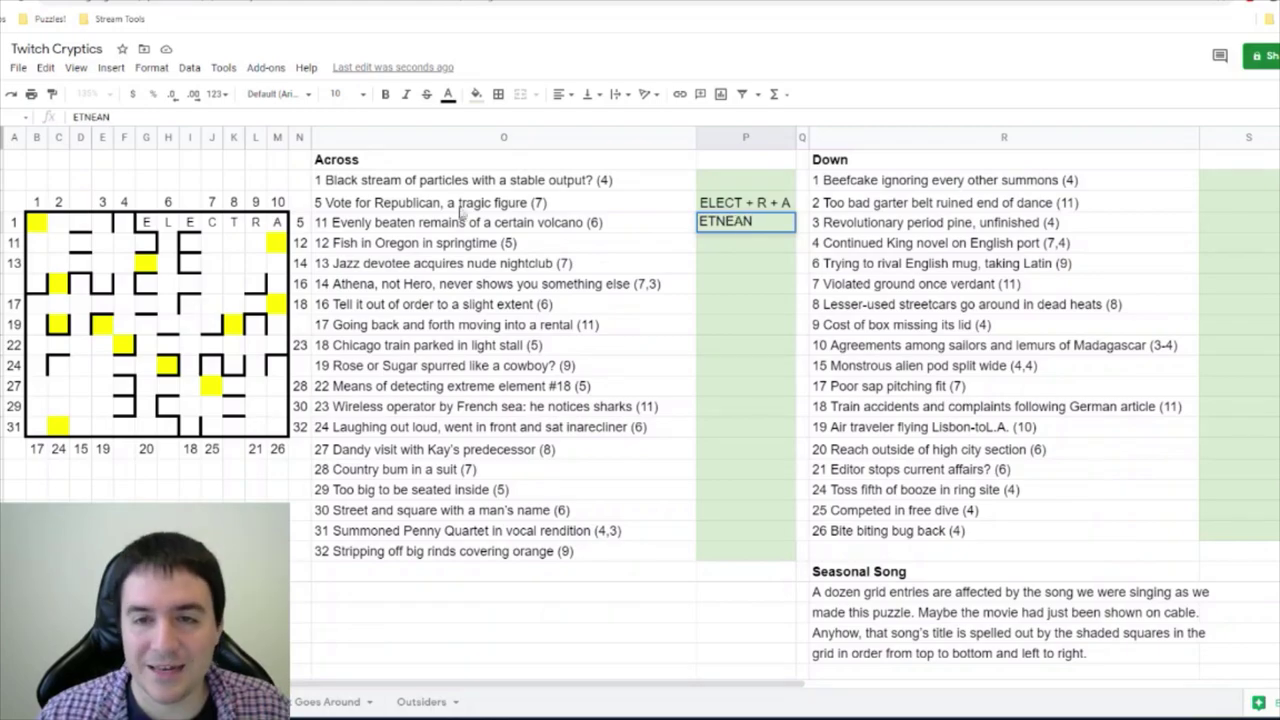
key(Return)
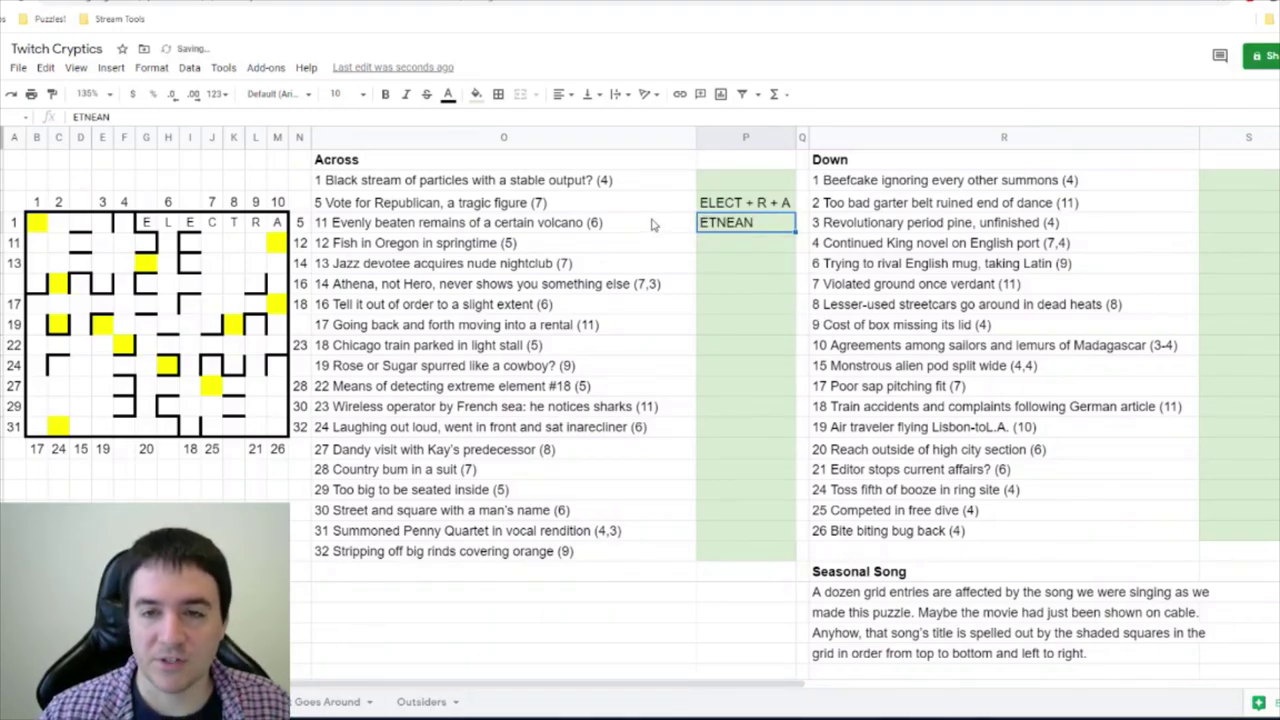
key(Up)
key(Up)
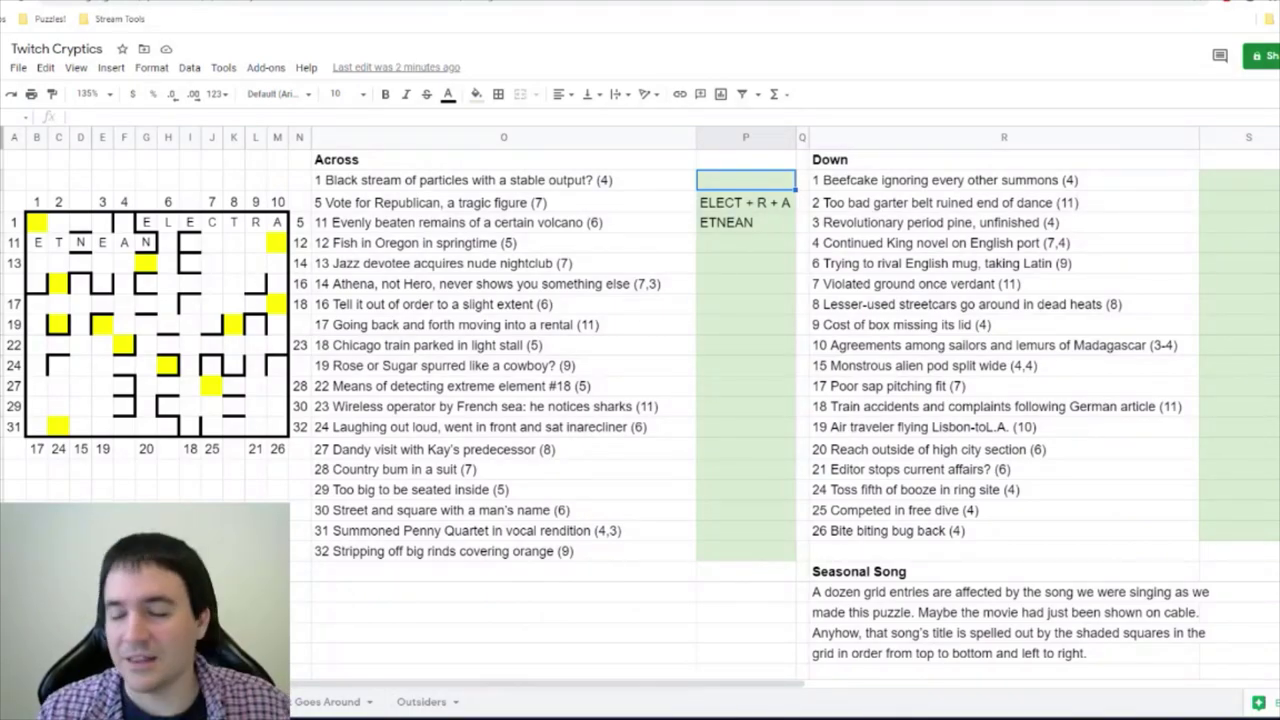
double_click(538, 178)
- Add the B+RAY wordplay note beside 1 Across
double_click(526, 179)
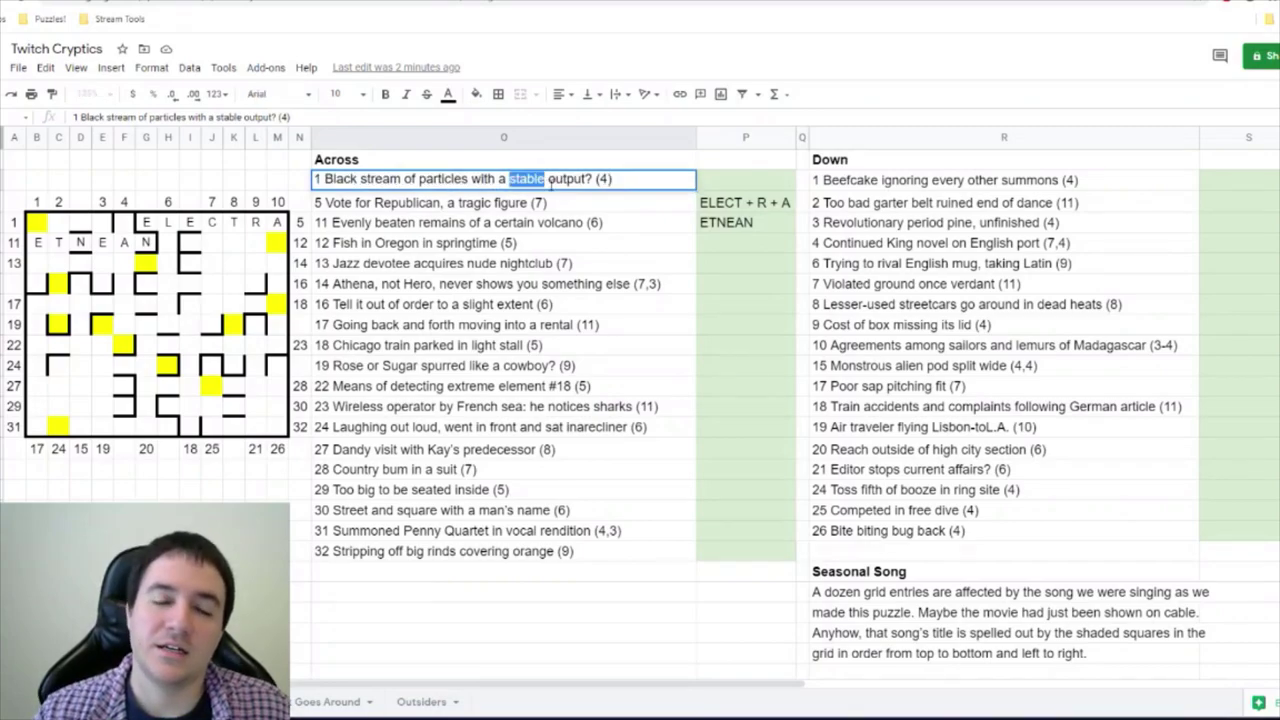
click(771, 178)
text(B)
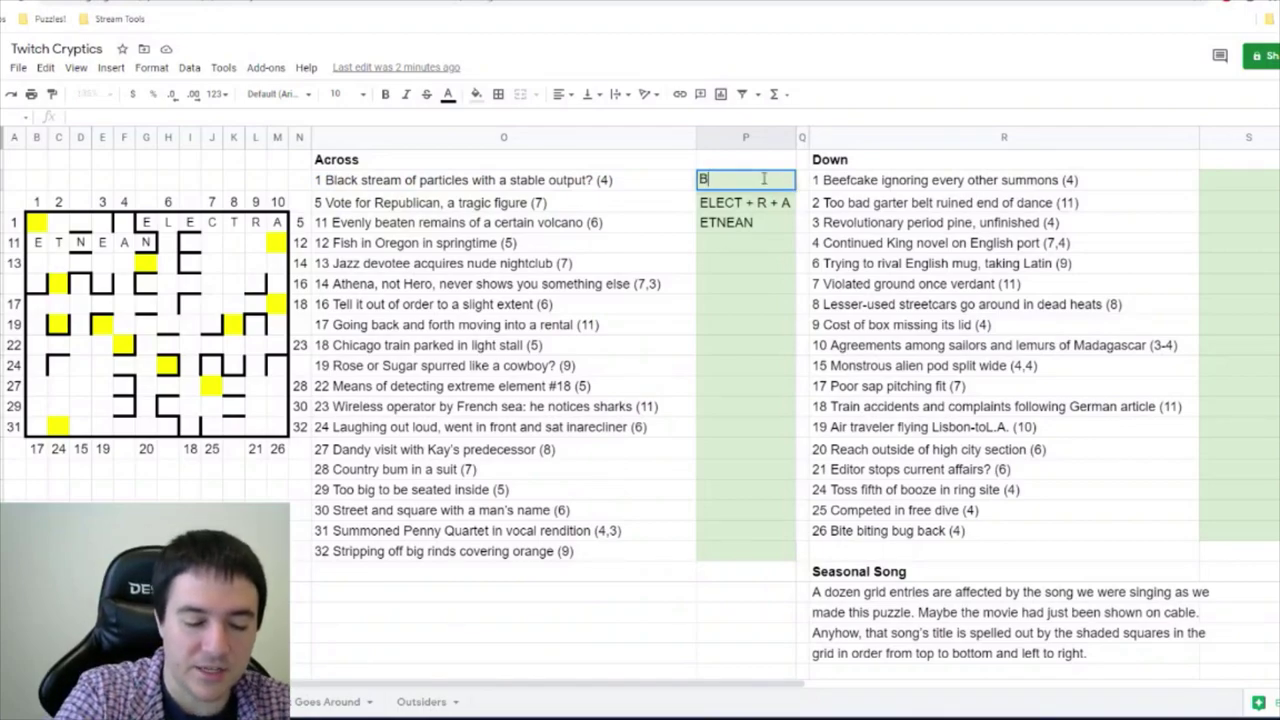
text(+RAY)
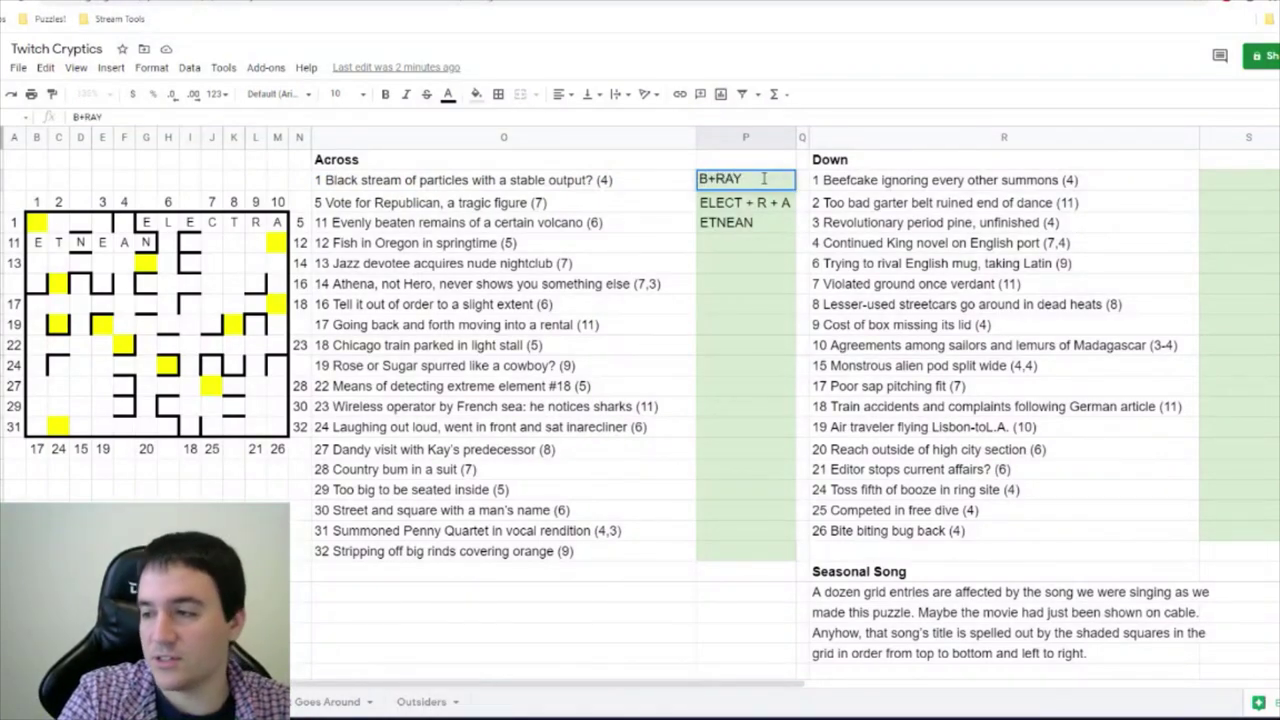
key(Return)
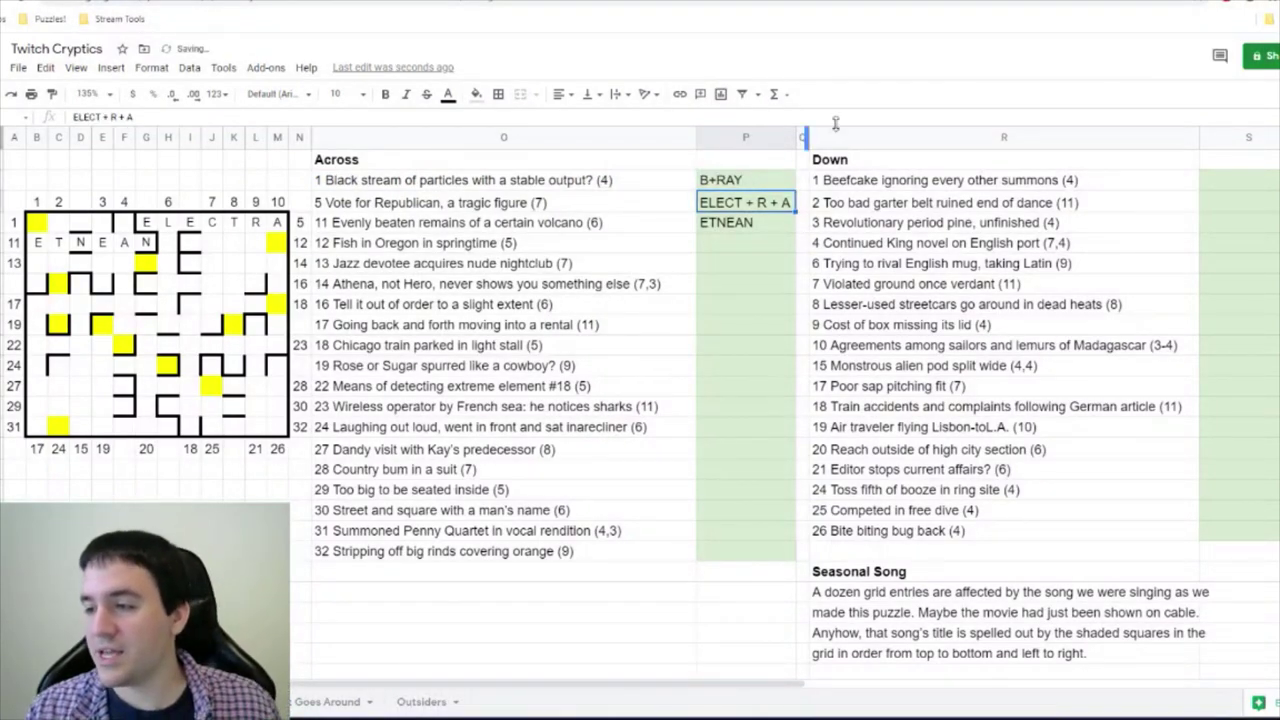
- Select the themed clues, including 2 Down and 14, 17, 19, 23 Across, for cyan highlighting
drag(58, 222, 60, 318)
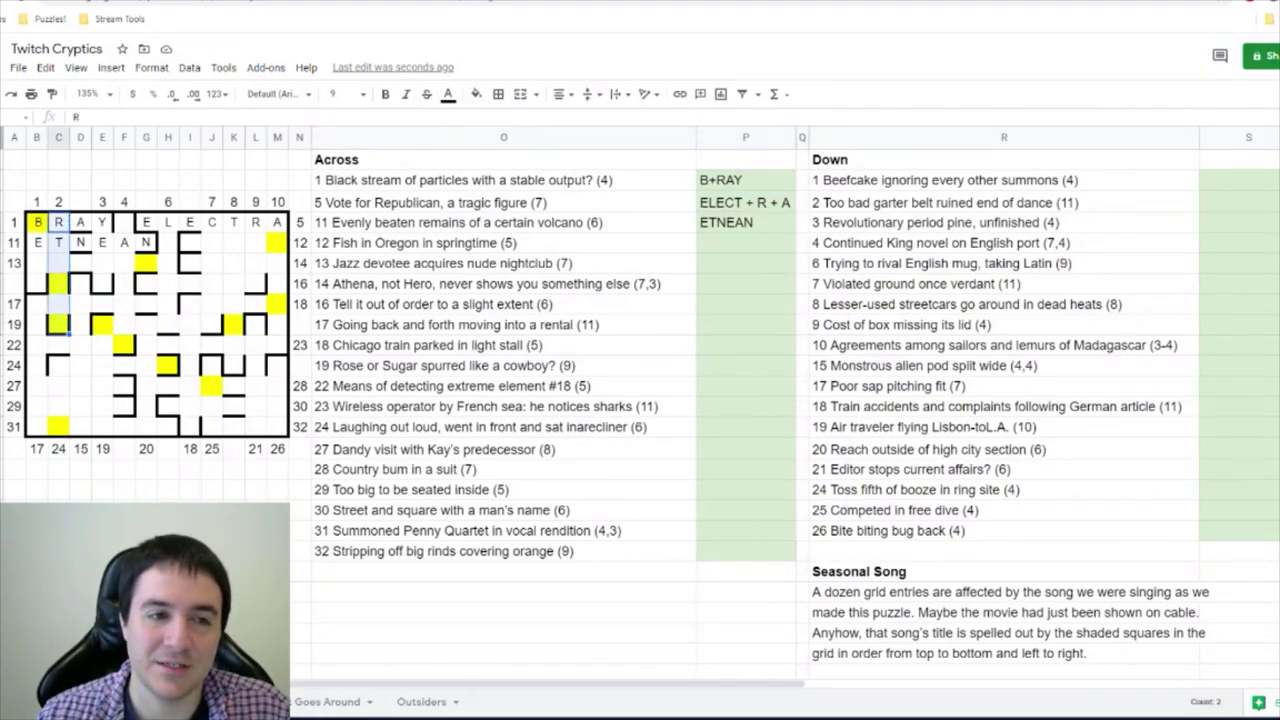
click(1113, 208)
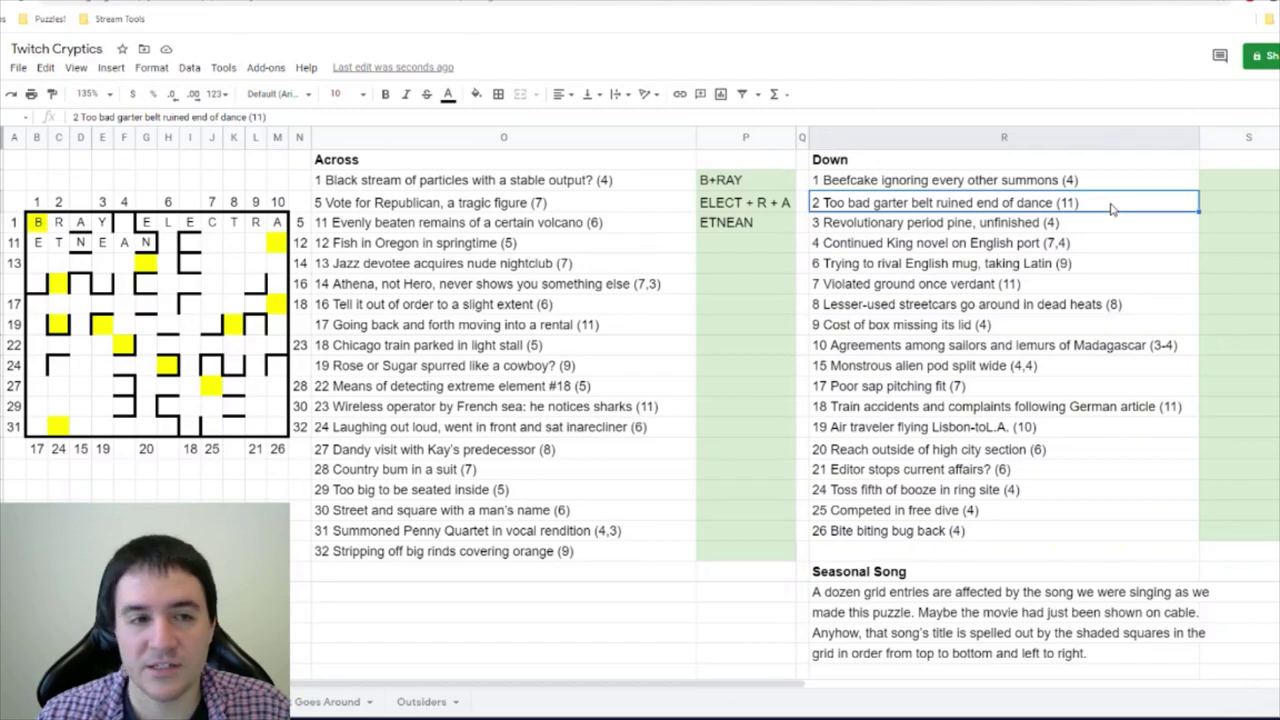
click(487, 284)
ctrl+click(487, 324)
ctrl+click(487, 365)
ctrl+click(487, 406)
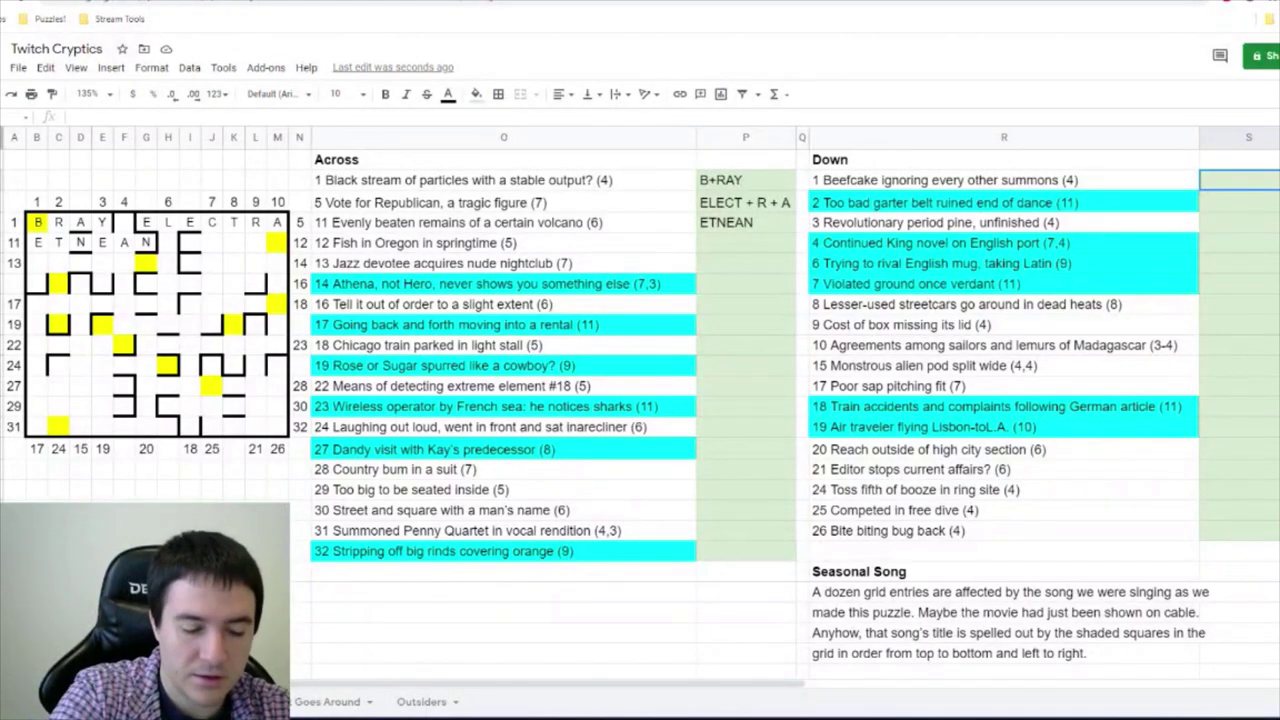
- Enter BECK as the answer to 1 Down
text(beck)
key(BackSpace)
key(BackSpace)
key(BackSpace)
key(BackSpace)
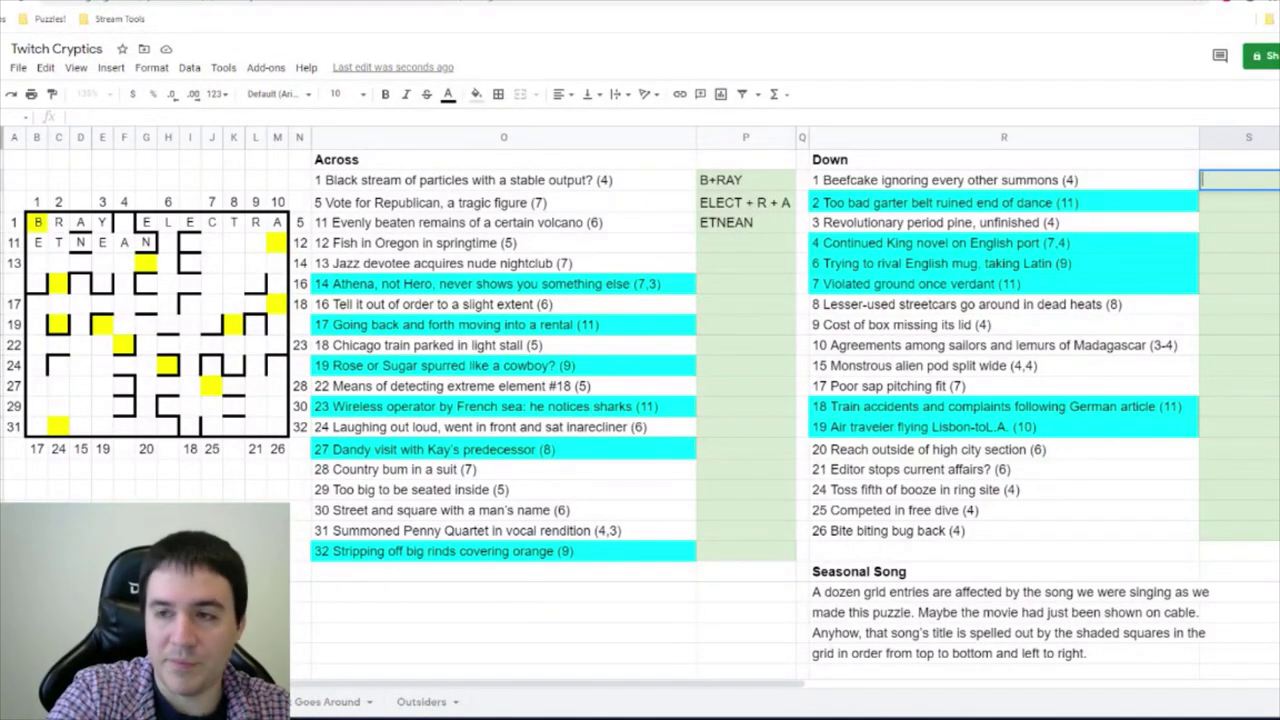
text(BECK)
key(Return)
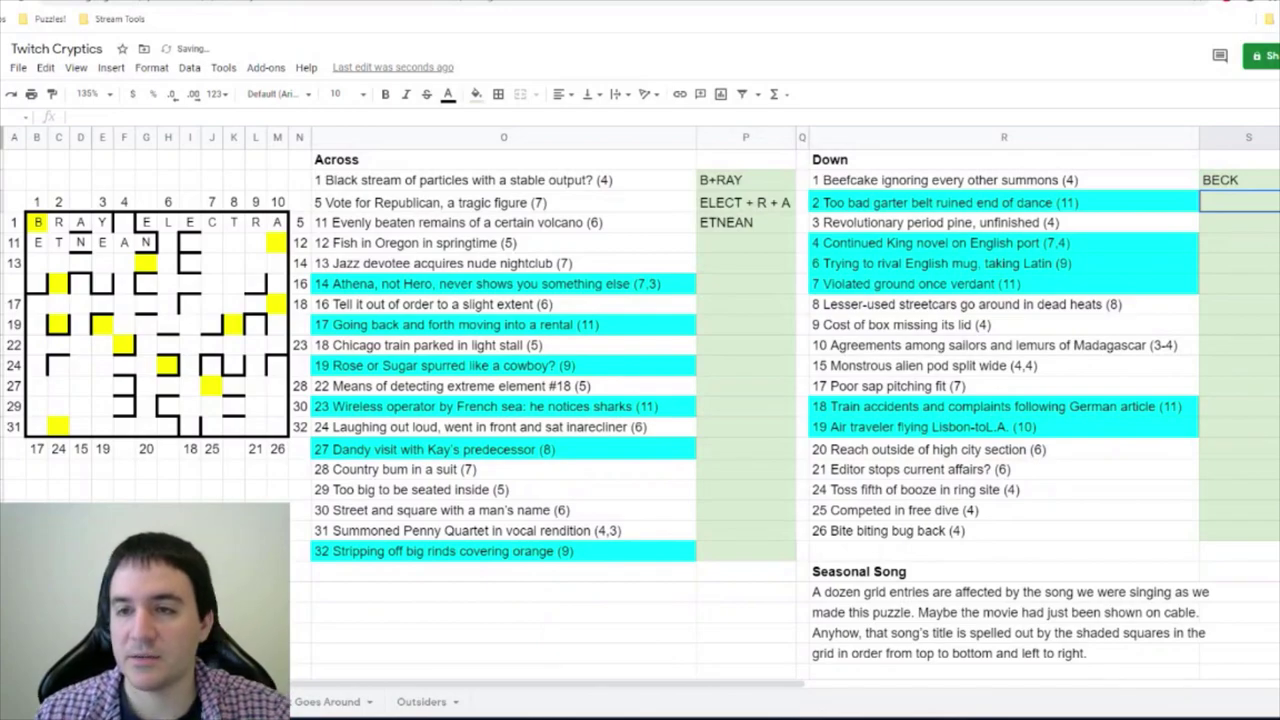
- Make the words 'garter belt' bold in the 2 Down clue
click(1224, 206)
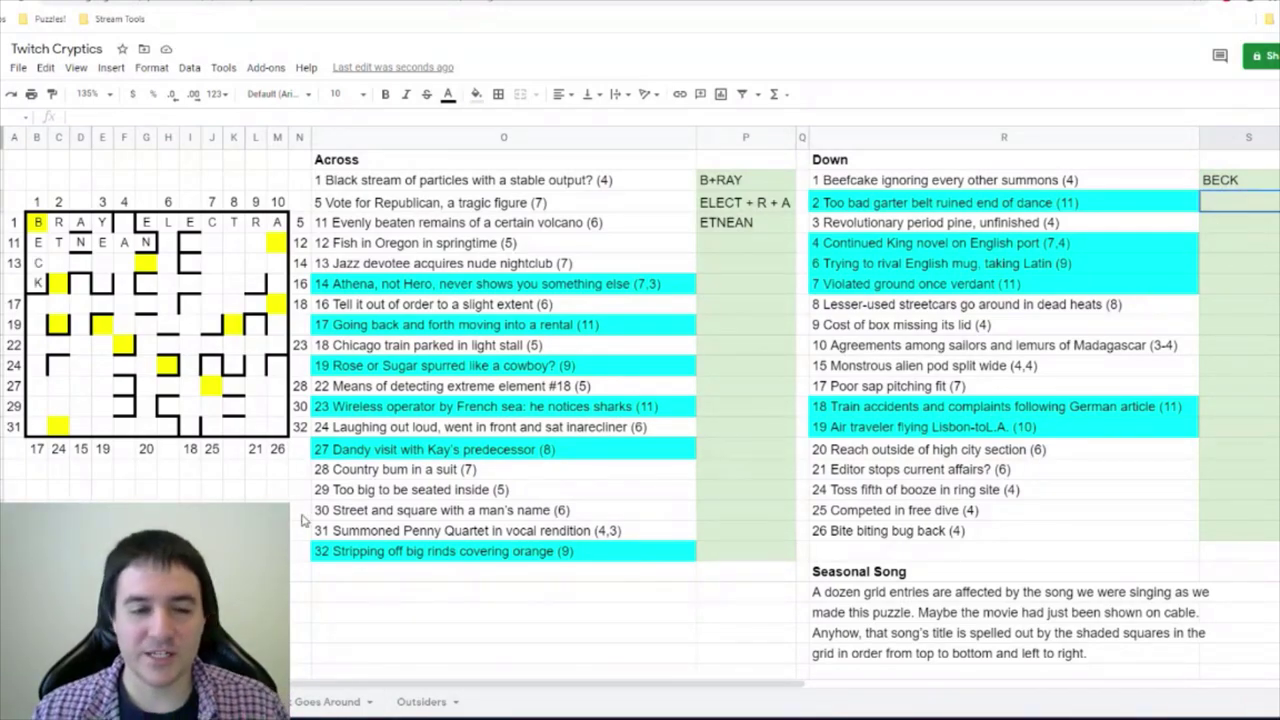
click(211, 510)
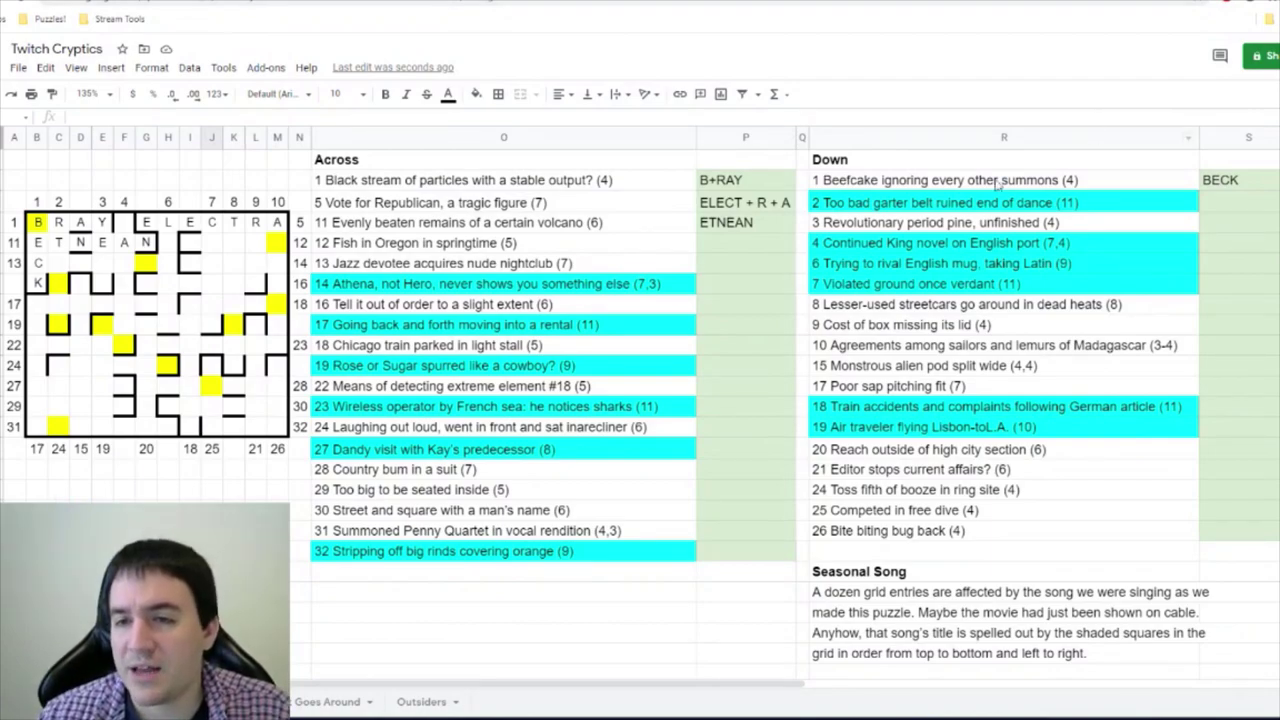
click(1224, 208)
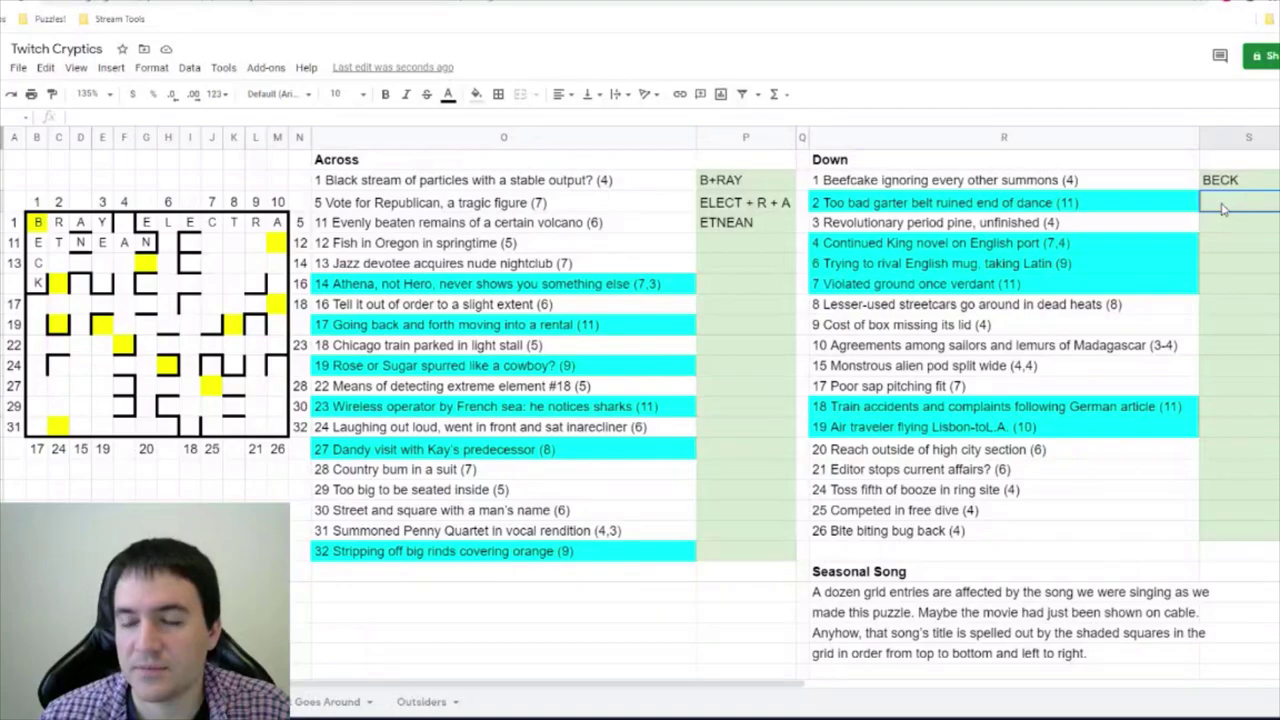
double_click(872, 200)
drag(872, 200, 932, 200)
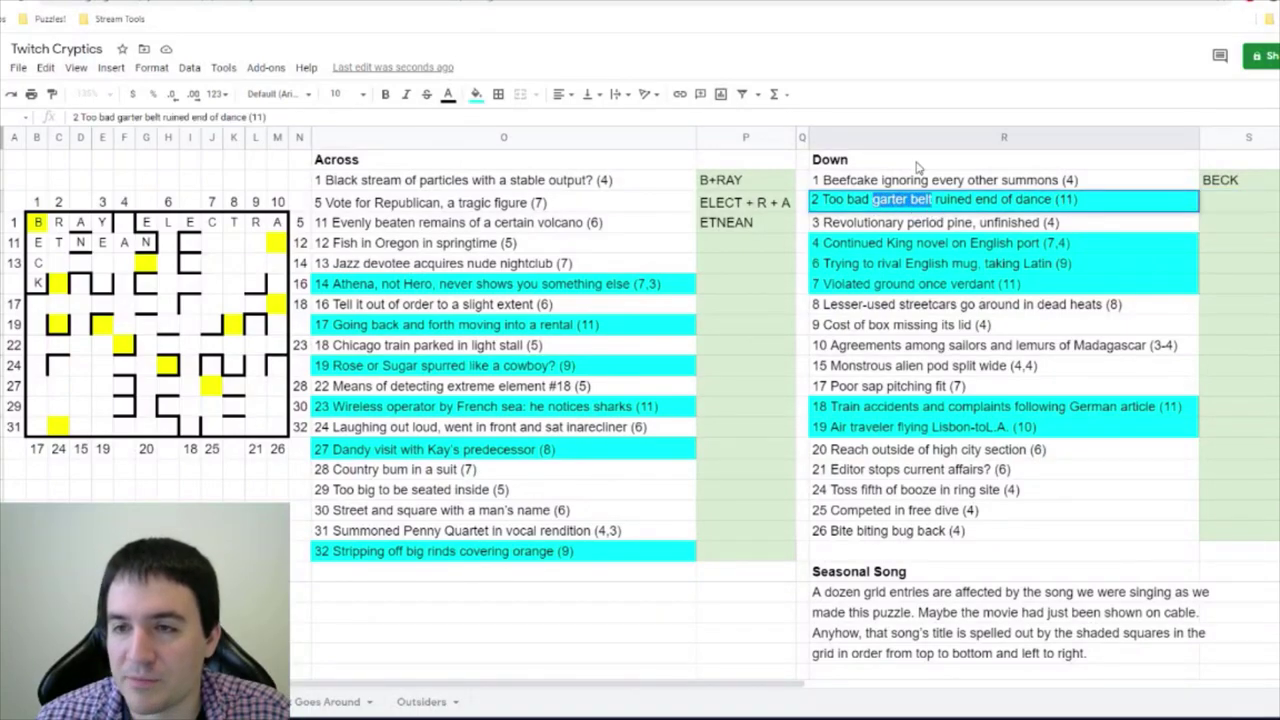
click(386, 94)
click(1052, 199)
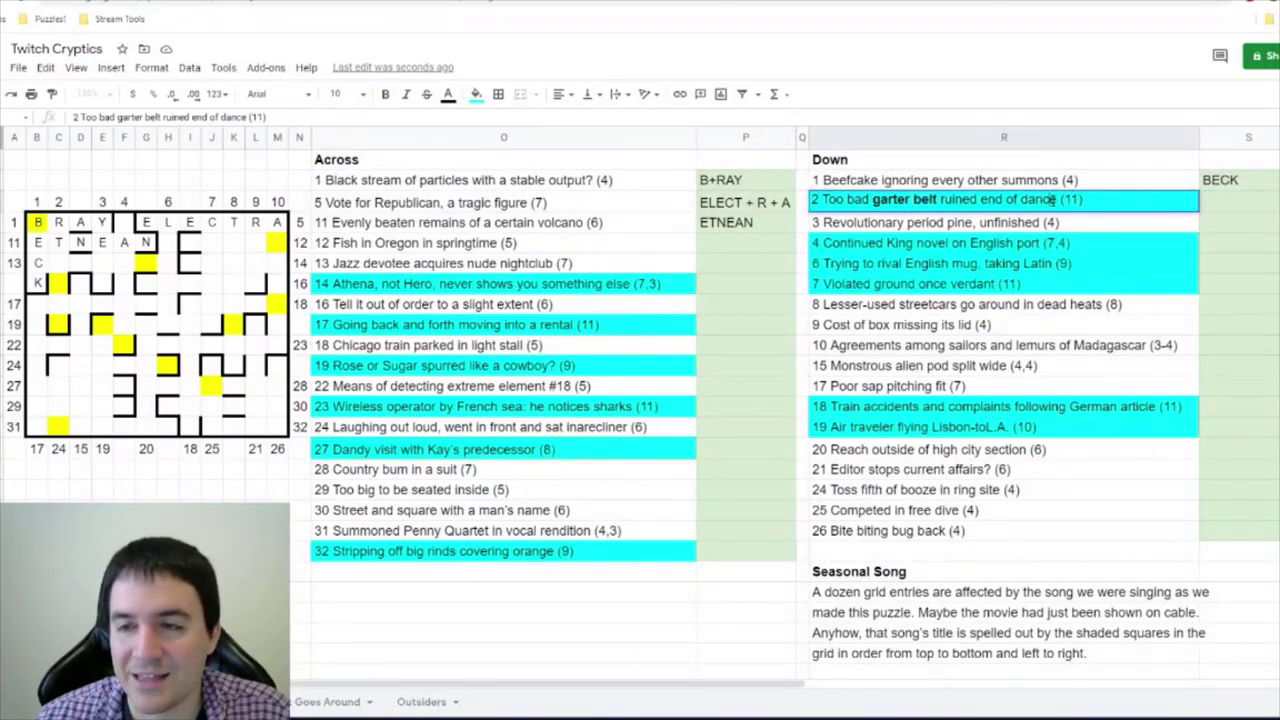
drag(1050, 199, 1058, 199)
click(386, 94)
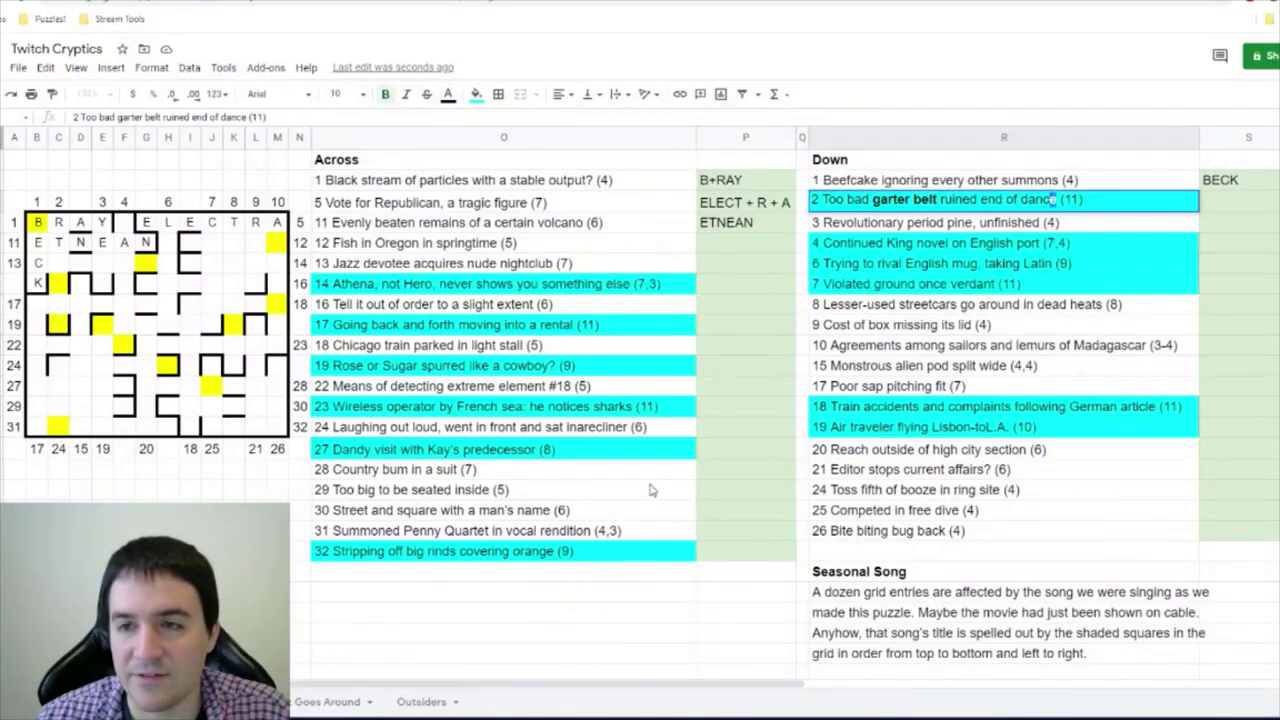
click(634, 594)
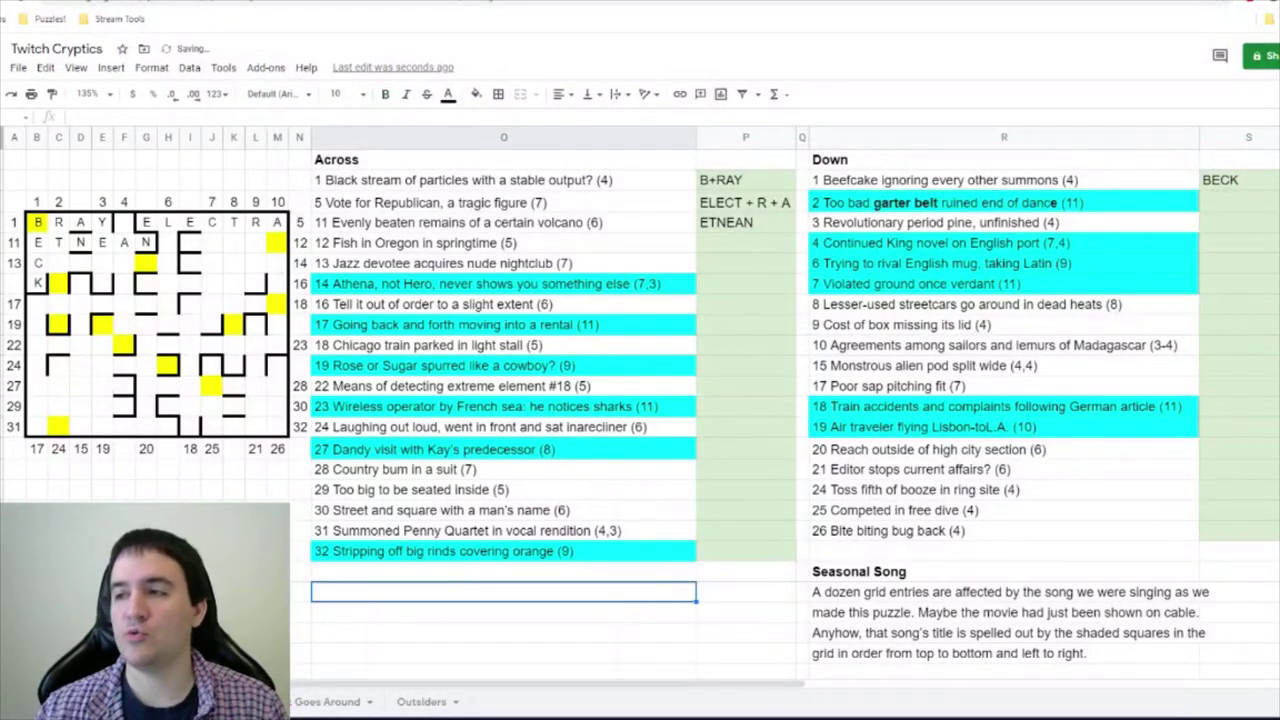
click(1222, 201)
text(REGRETTABLE)
- Note REGRETTABLE for 2 Down with EGRET in bold
click(57, 224)
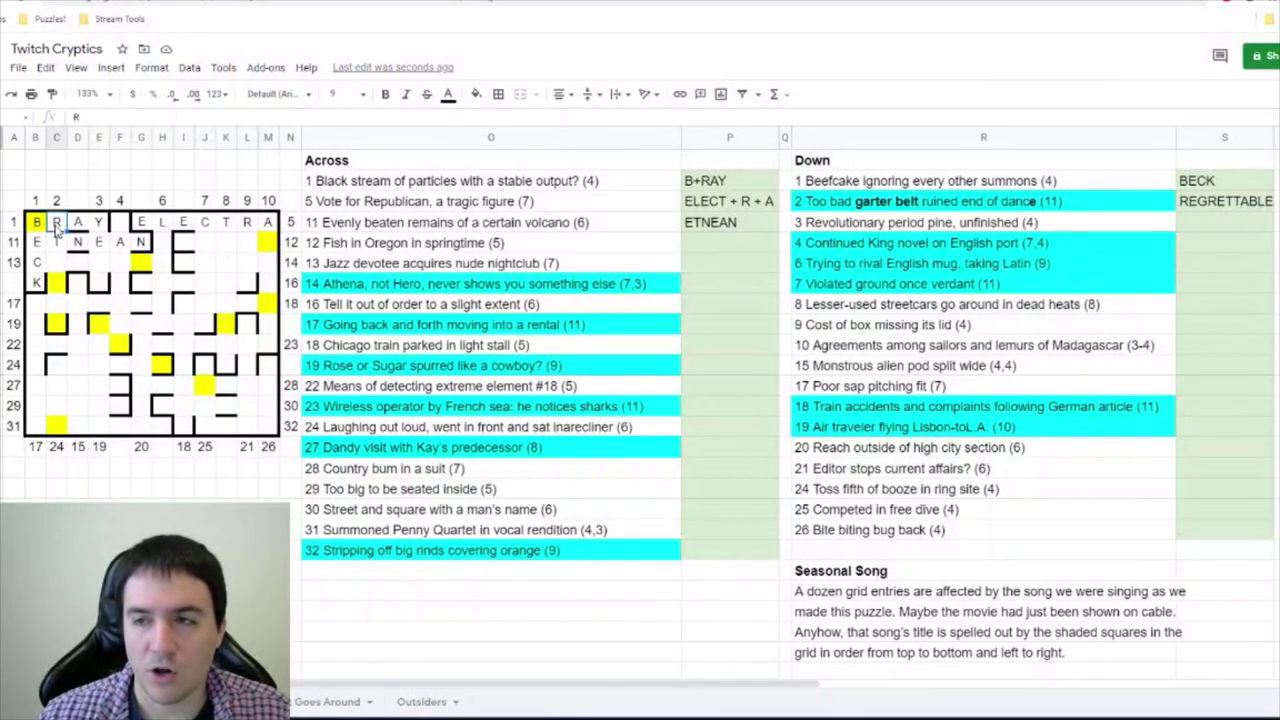
click(58, 243)
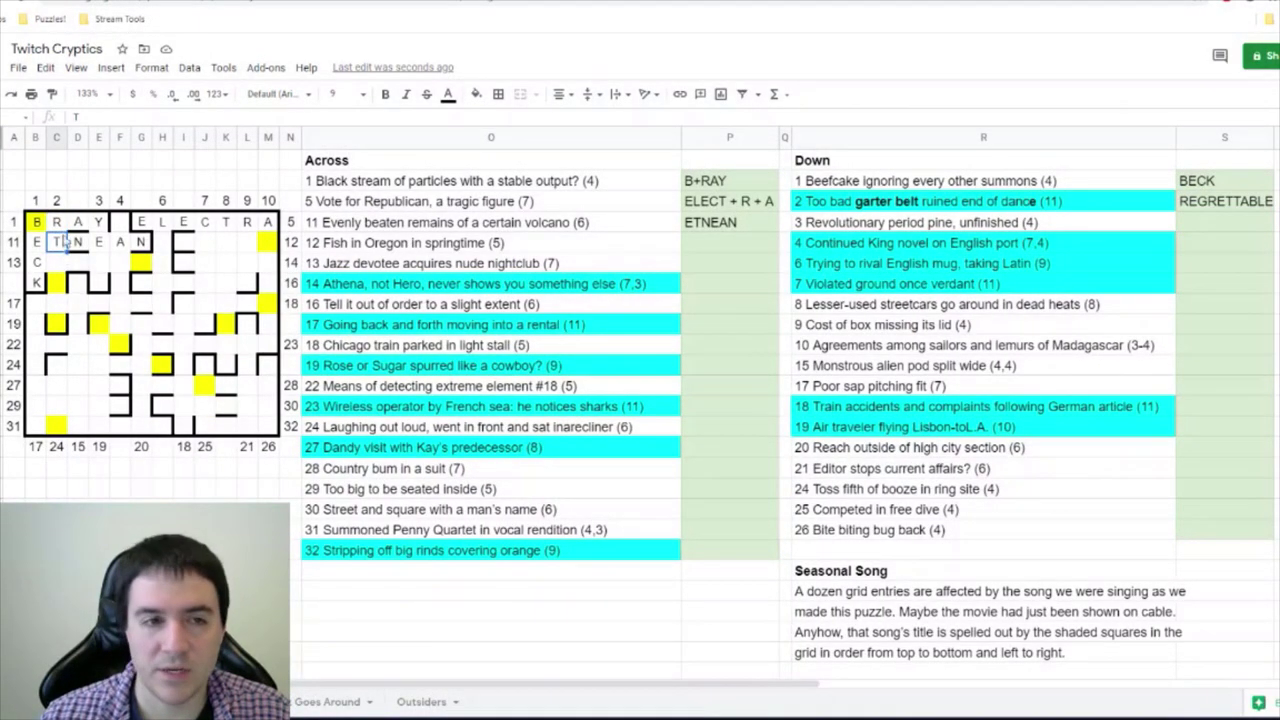
click(63, 225)
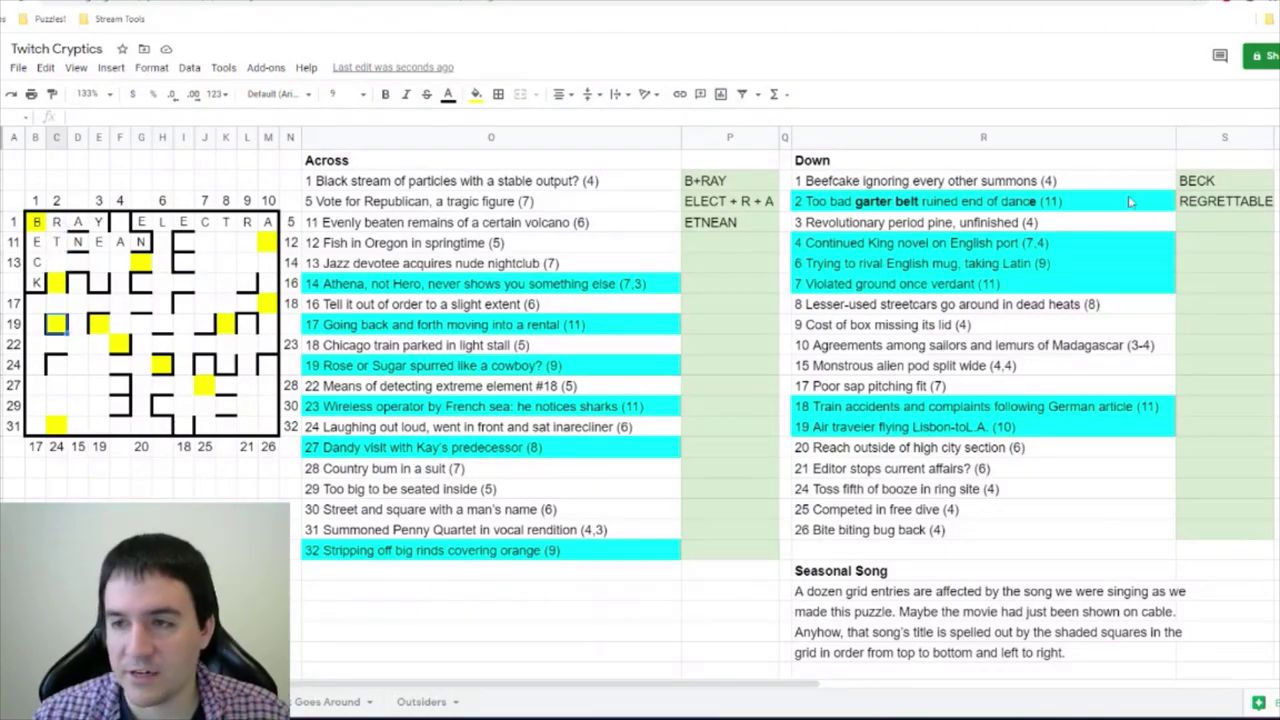
double_click(1186, 200)
drag(1186, 200, 1235, 200)
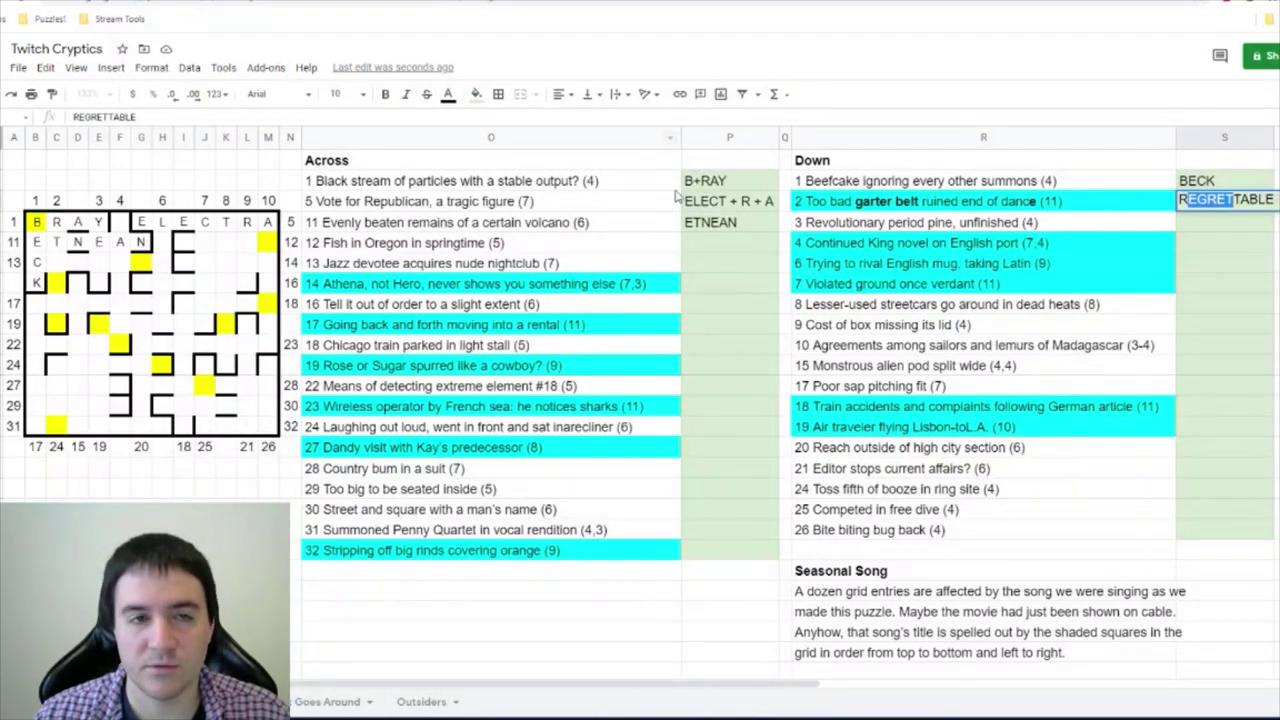
key(ctrl+b)
click(111, 485)
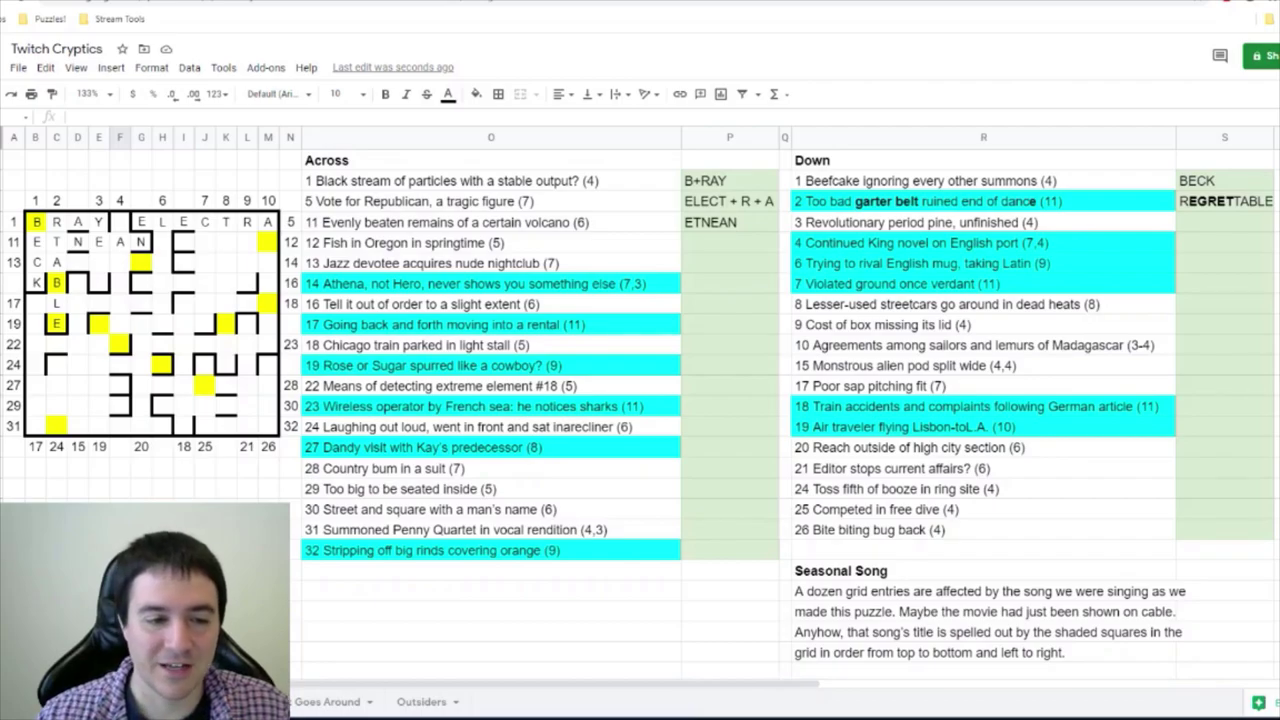
click(35, 242)
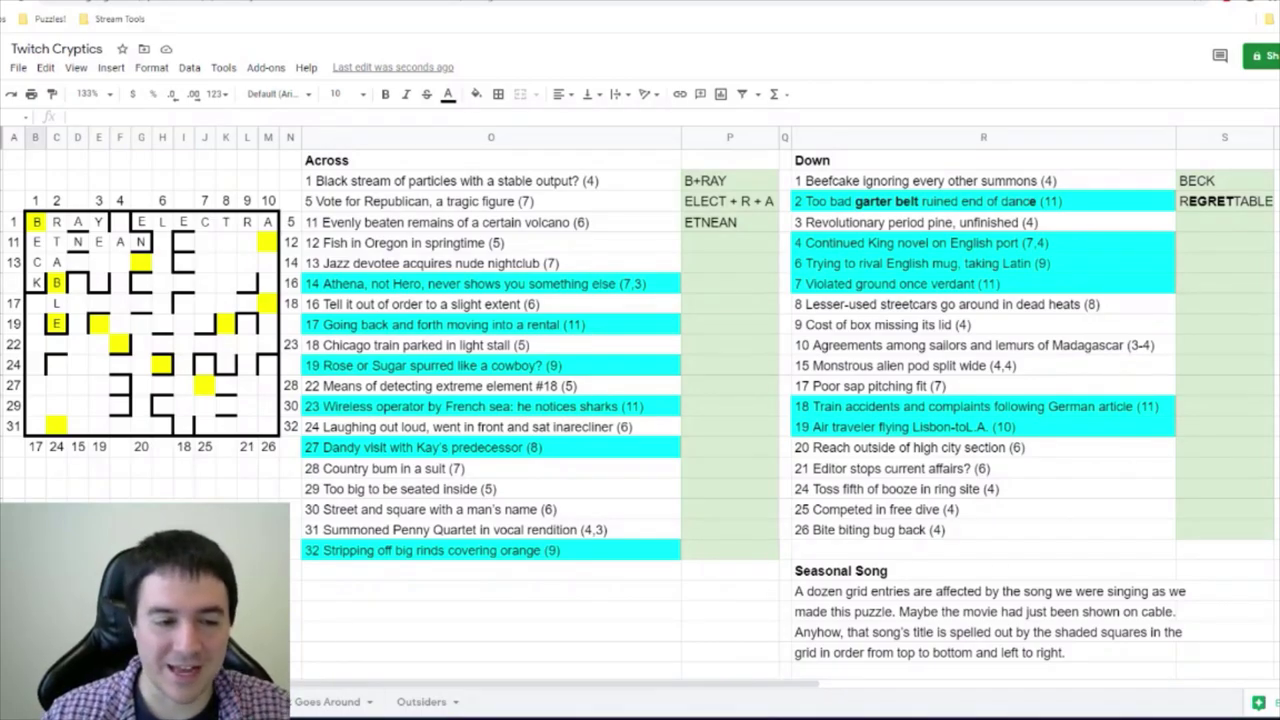
click(98, 221)
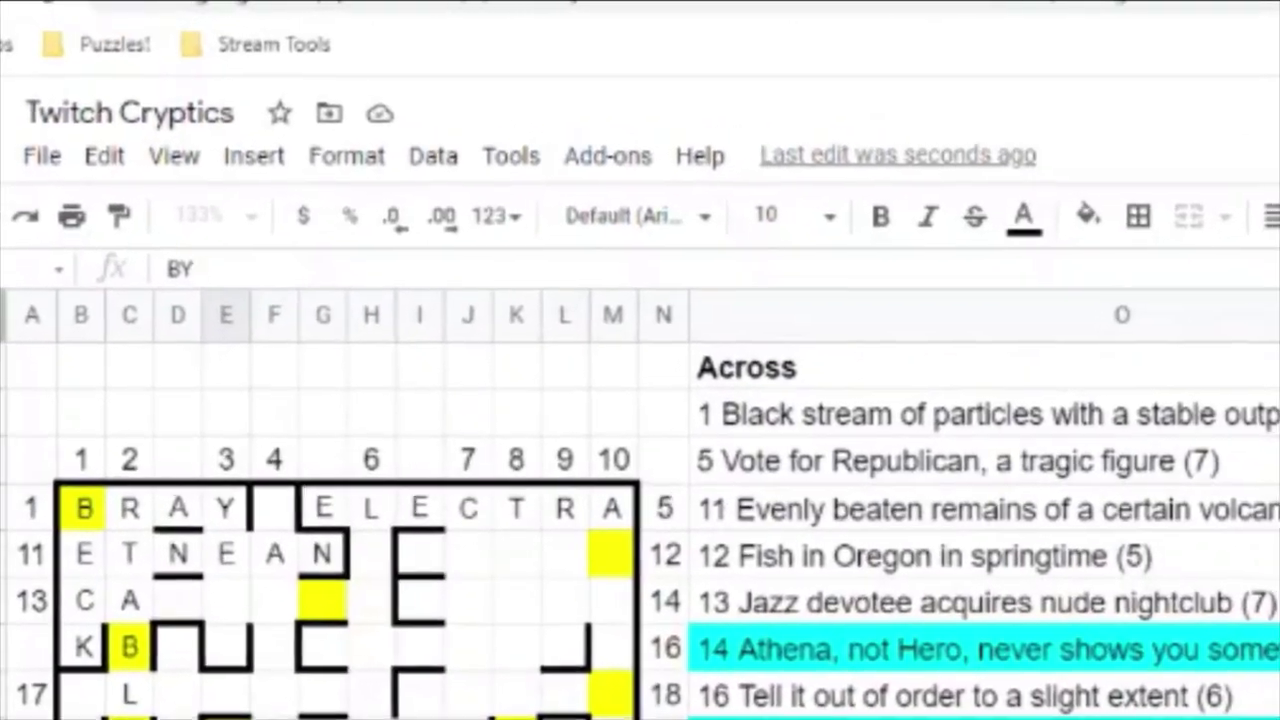
text(E BYE BIRD)
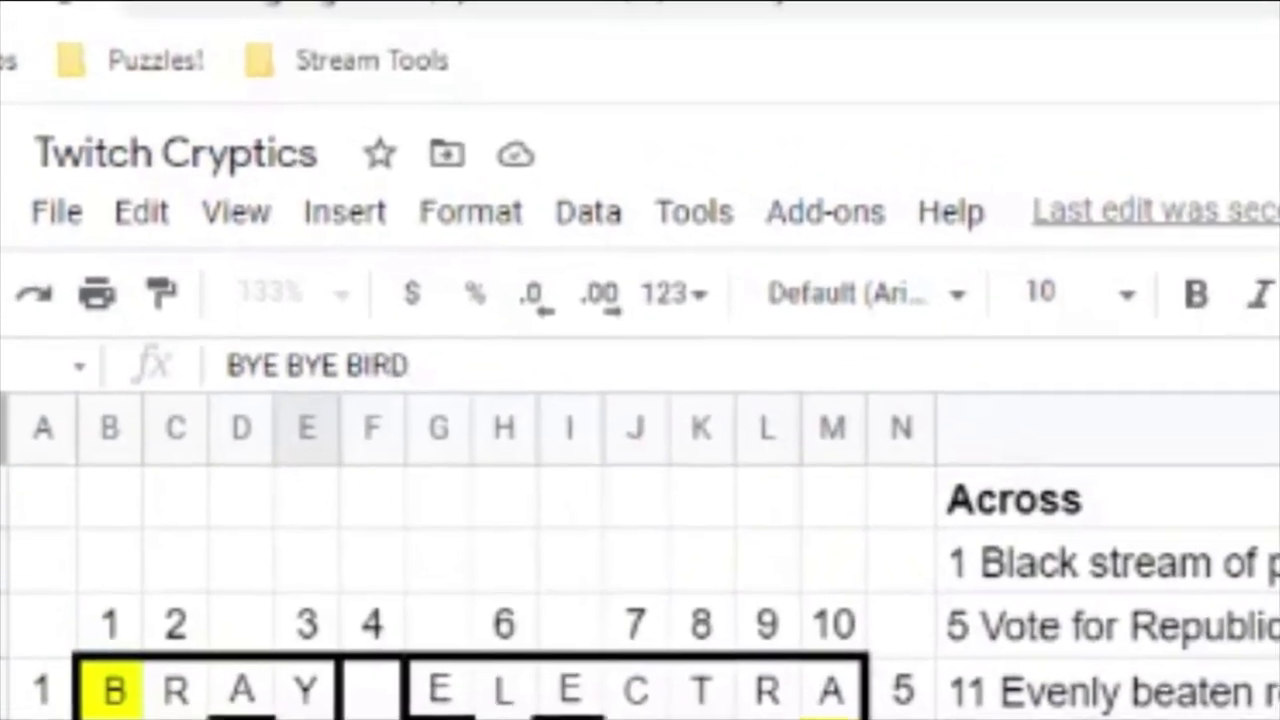
click(528, 588)
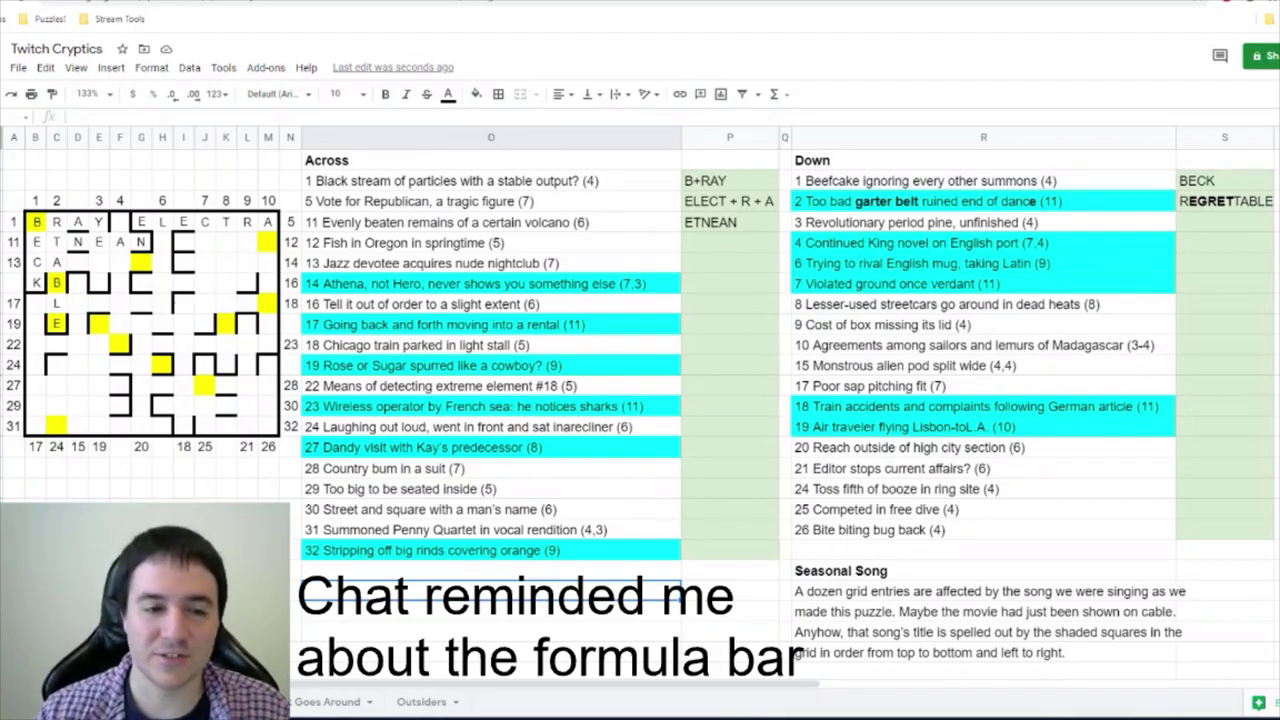
key(Right)
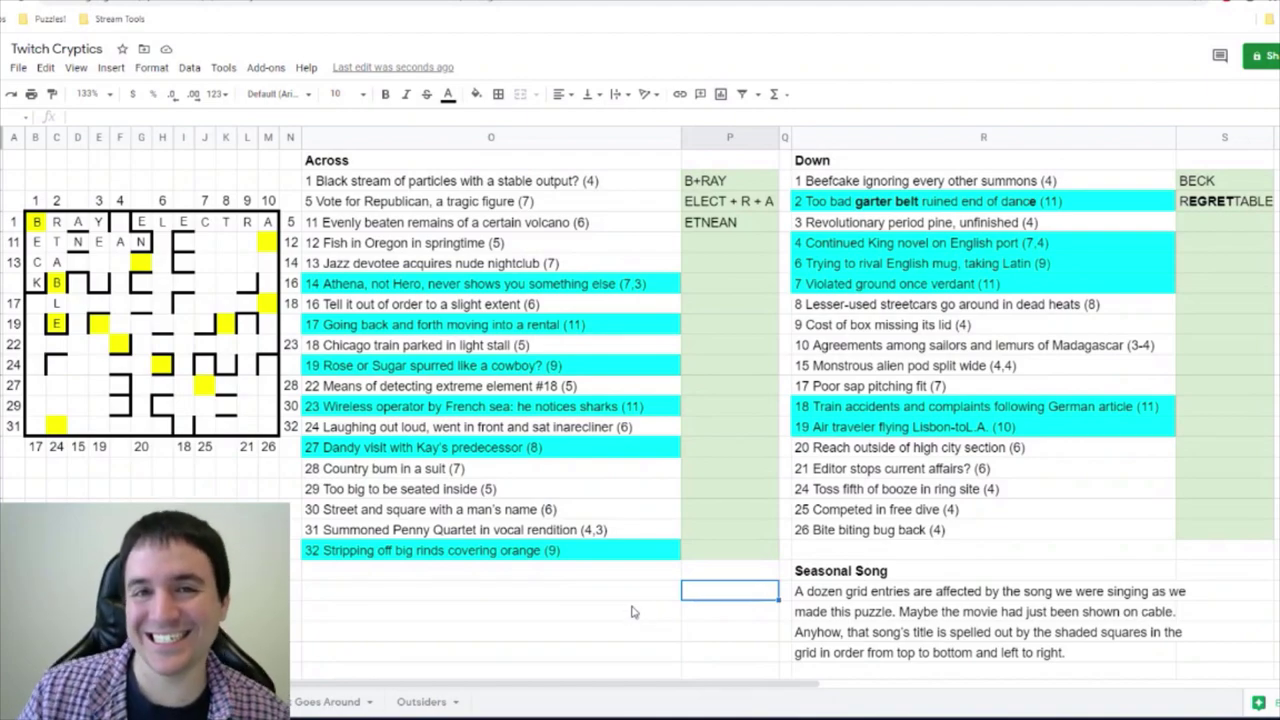
key(ctrl+z)
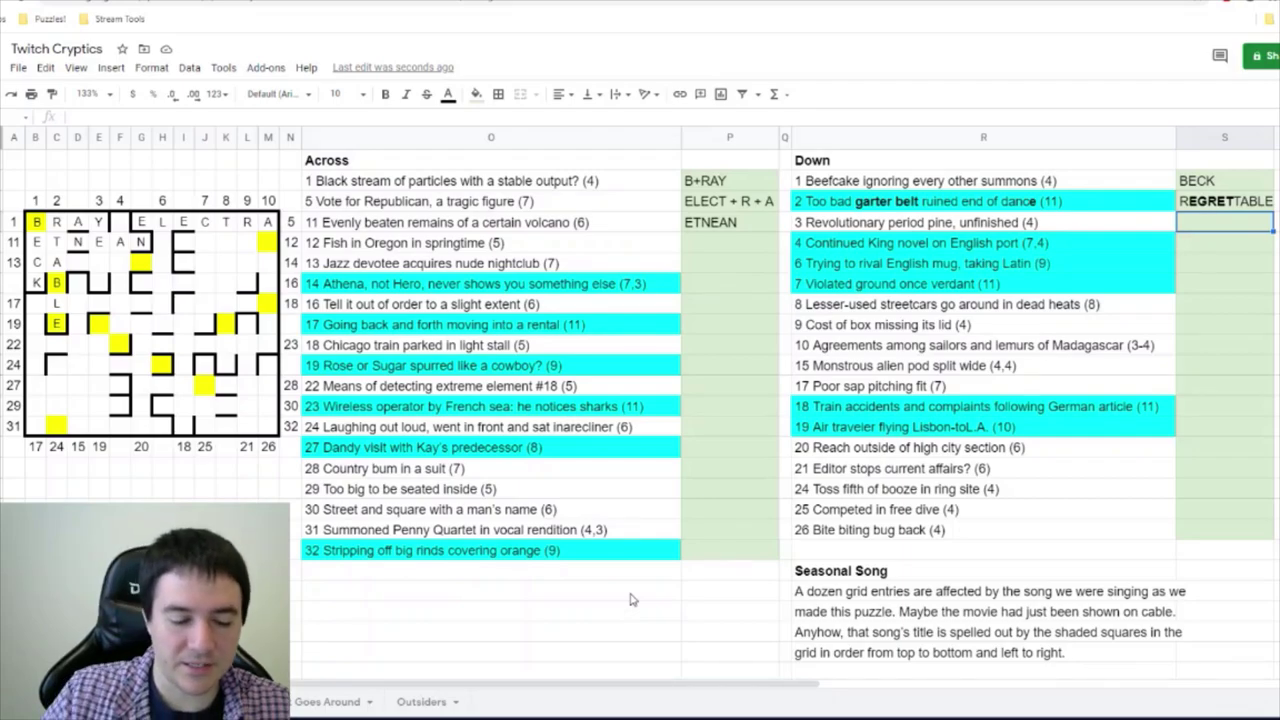
- Note YEAR(-N) for 3 Down, CA(BARE)T for 13 Across and E+MU(LATIN)G for 6 Down
text(YEA)
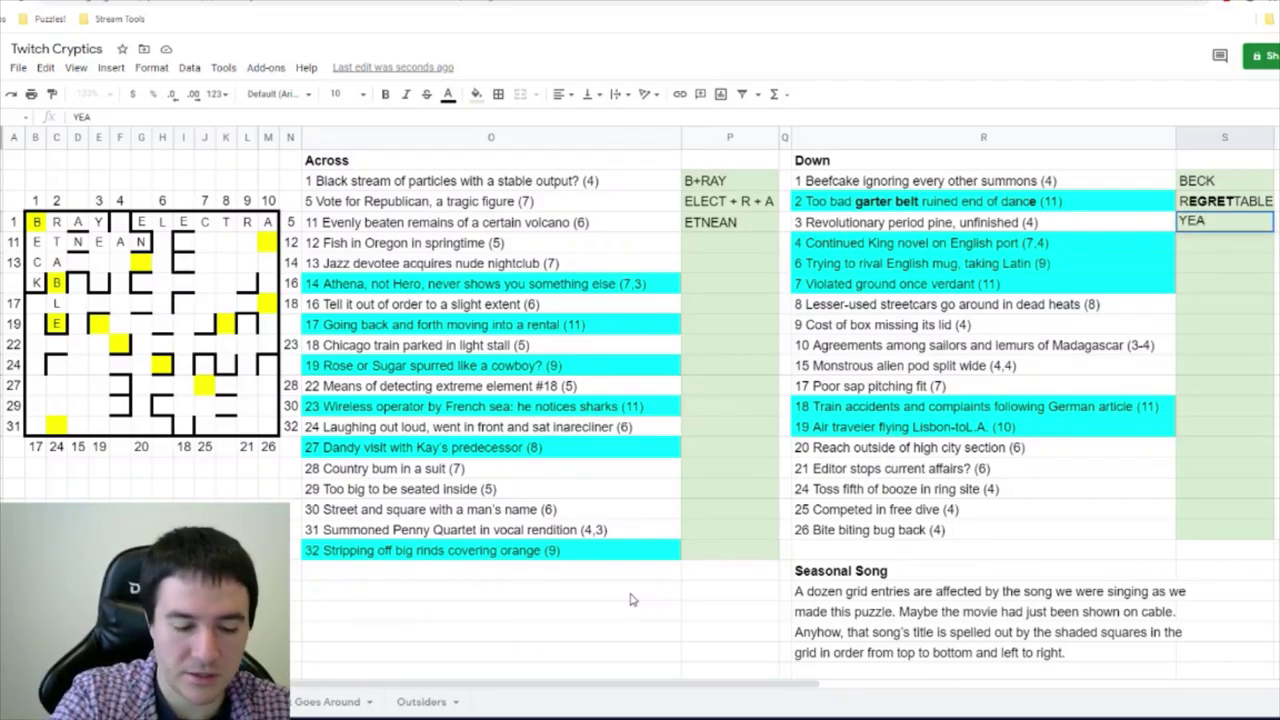
text(R()
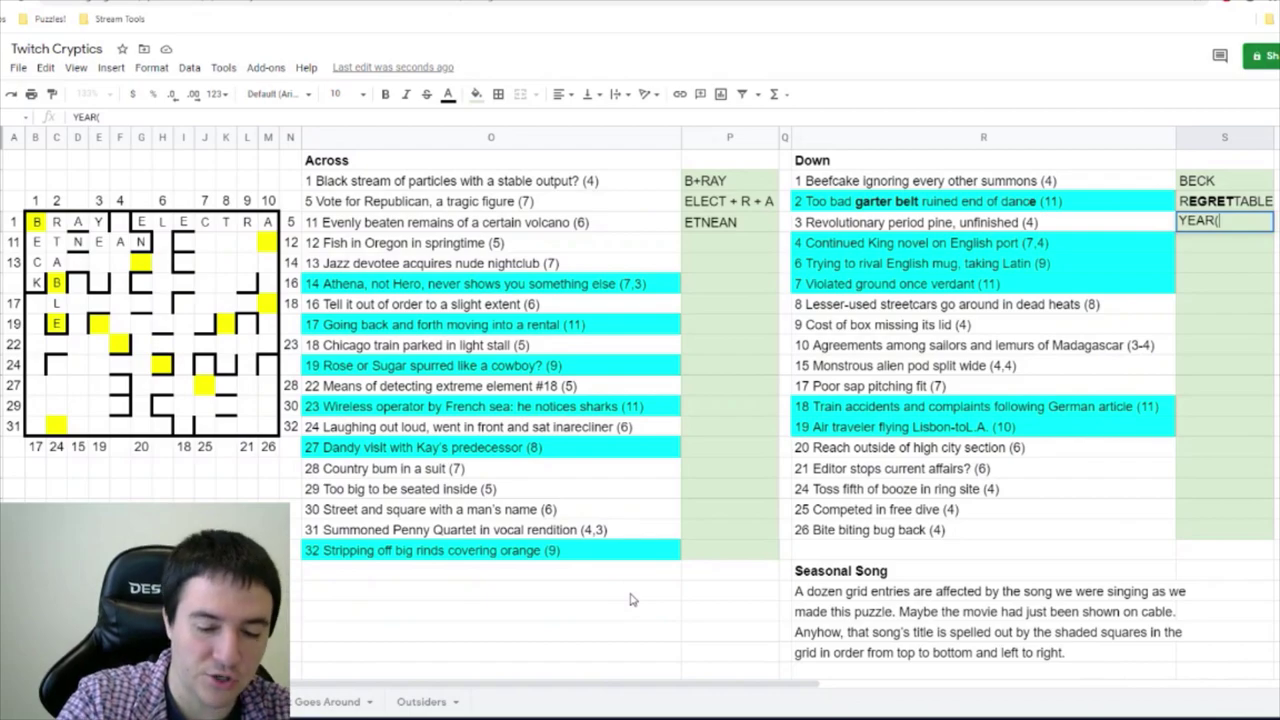
text(-N))
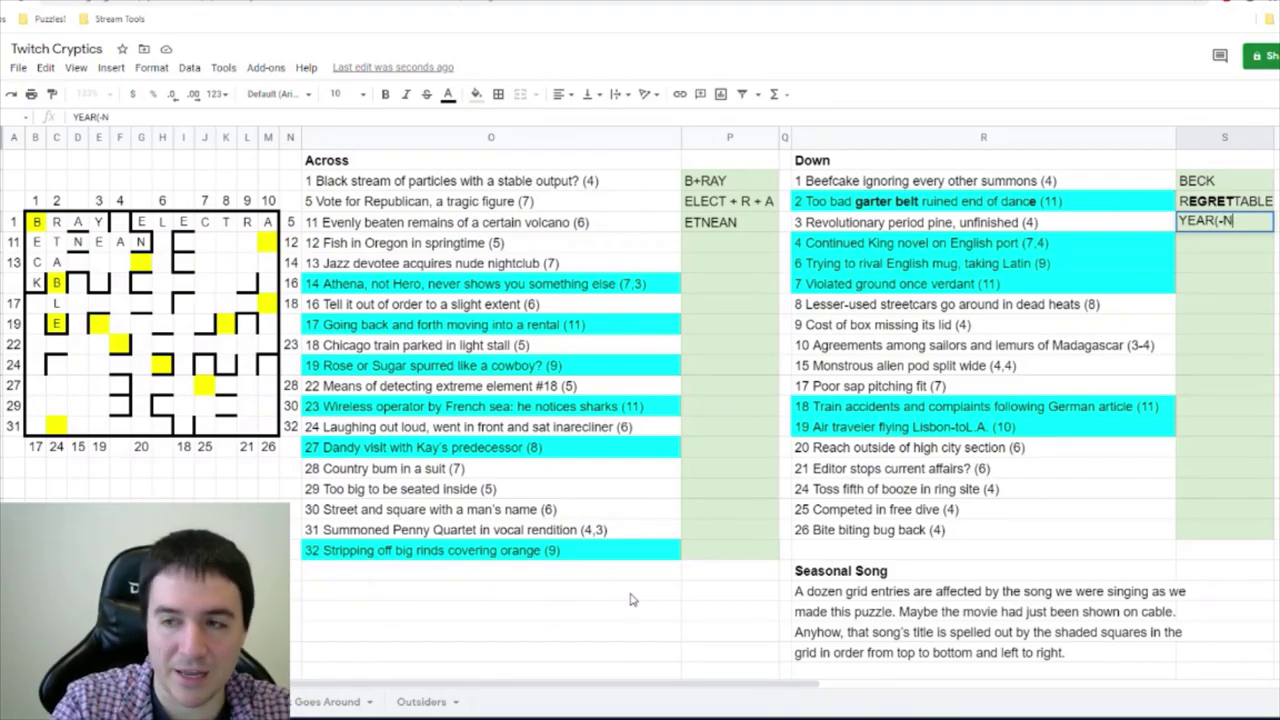
key(Return)
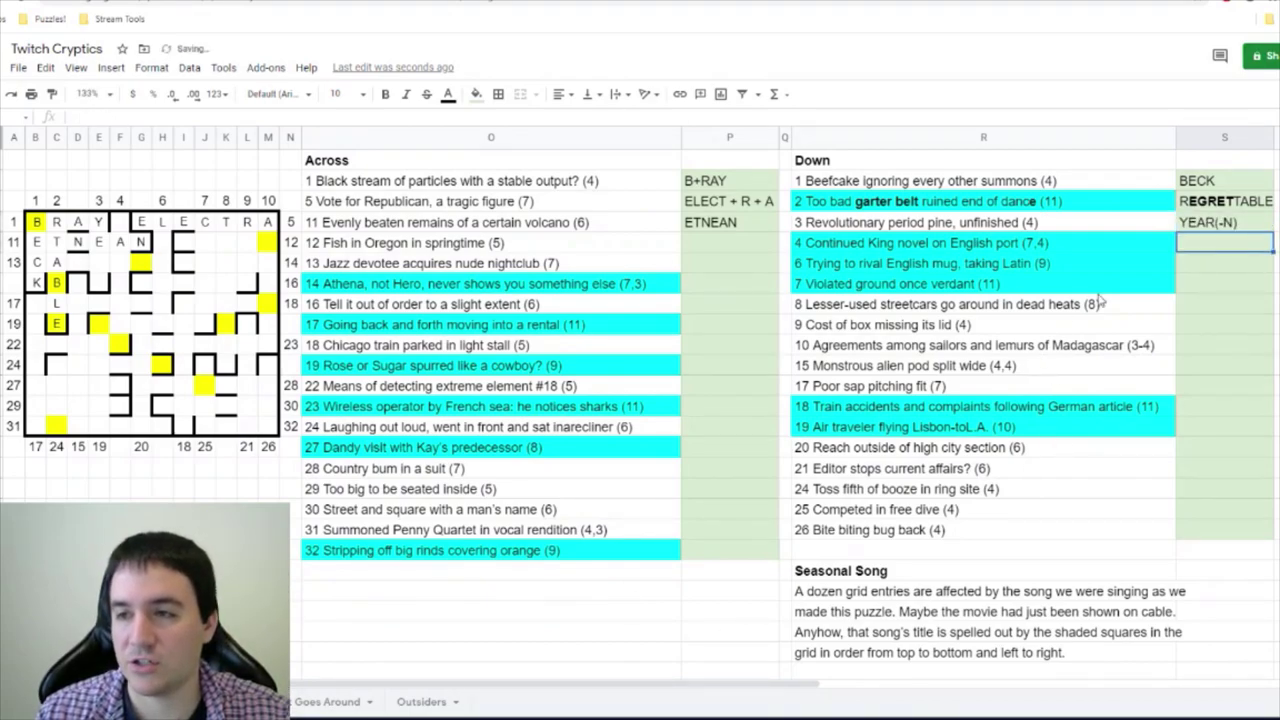
click(729, 263)
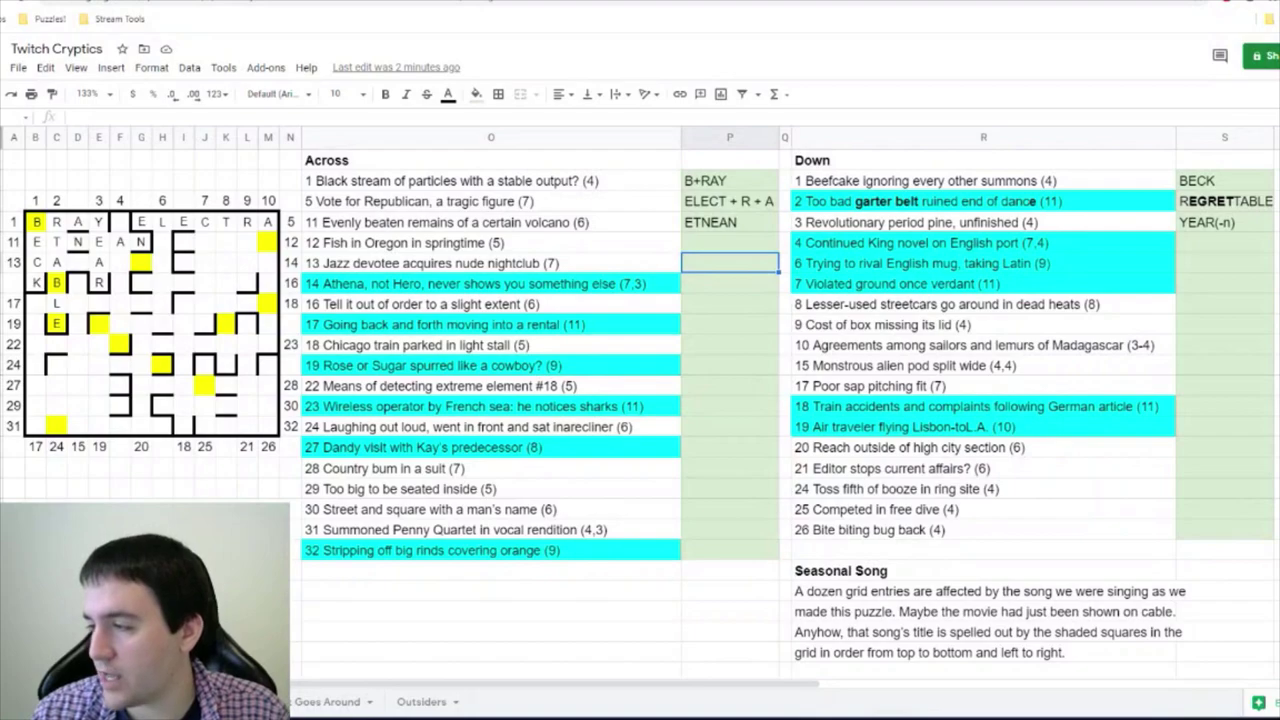
text(CA(BARE)T)
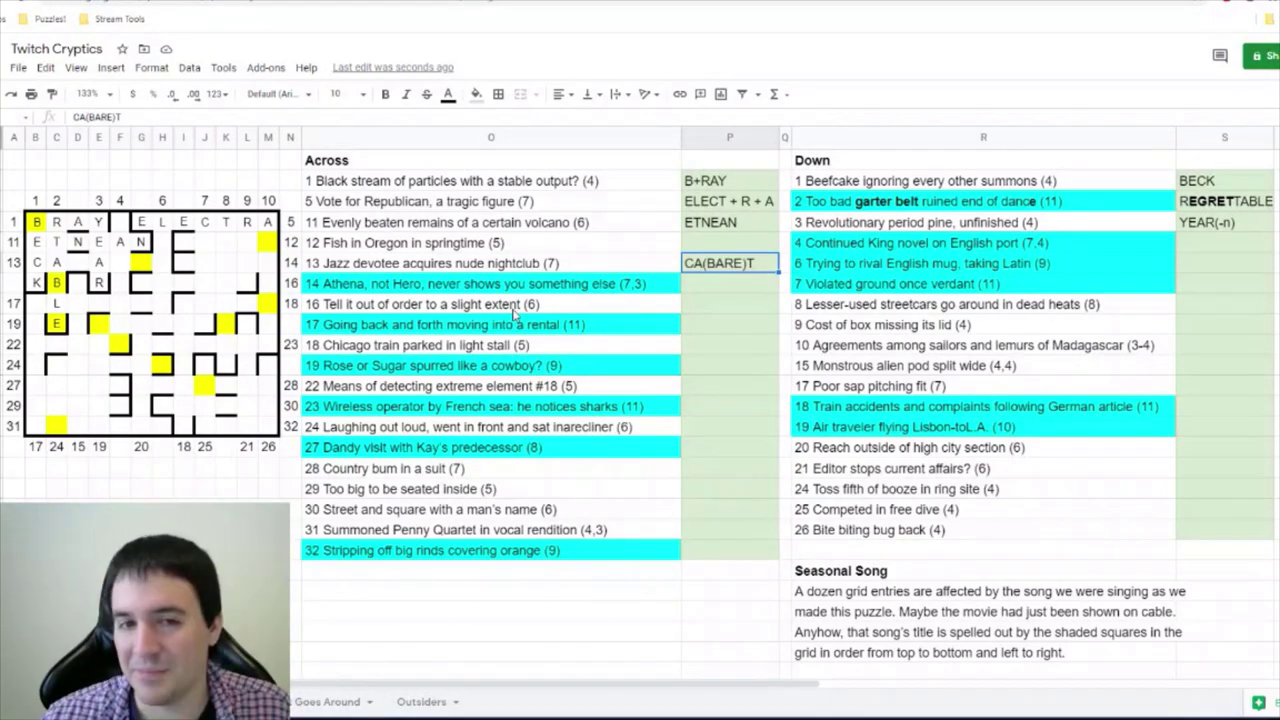
click(376, 266)
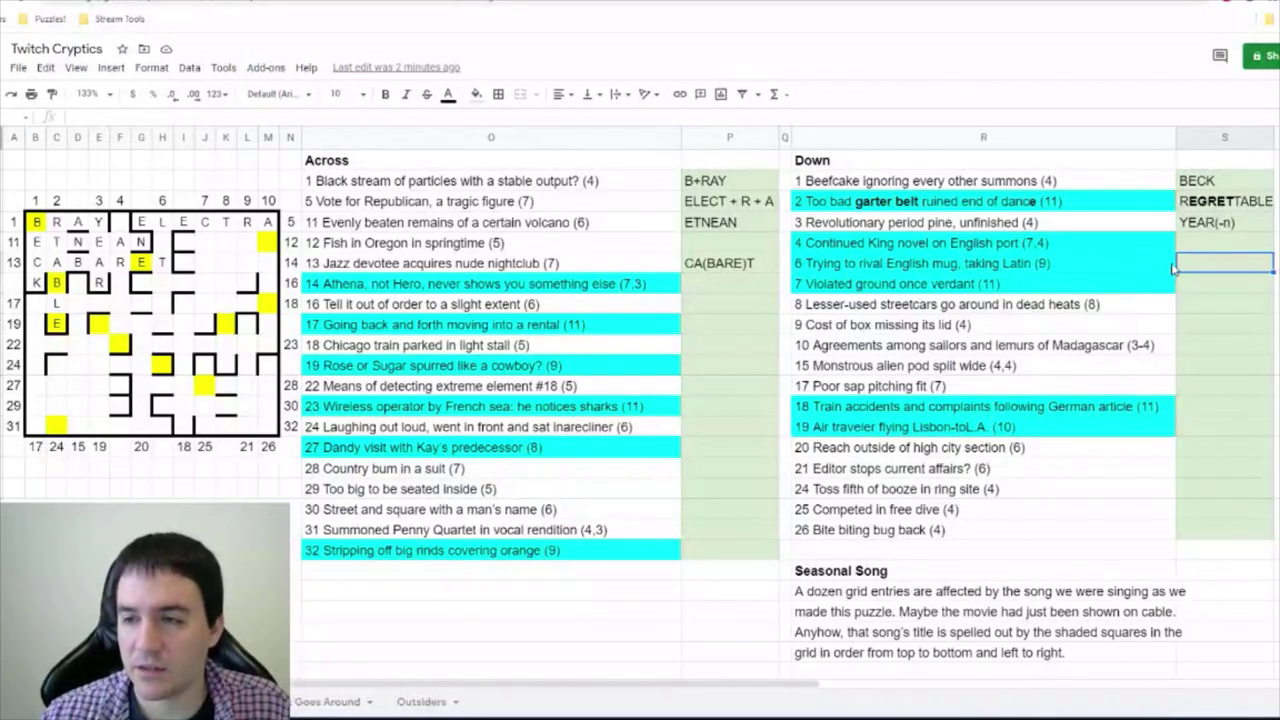
text(E+MU(LATIN)G)
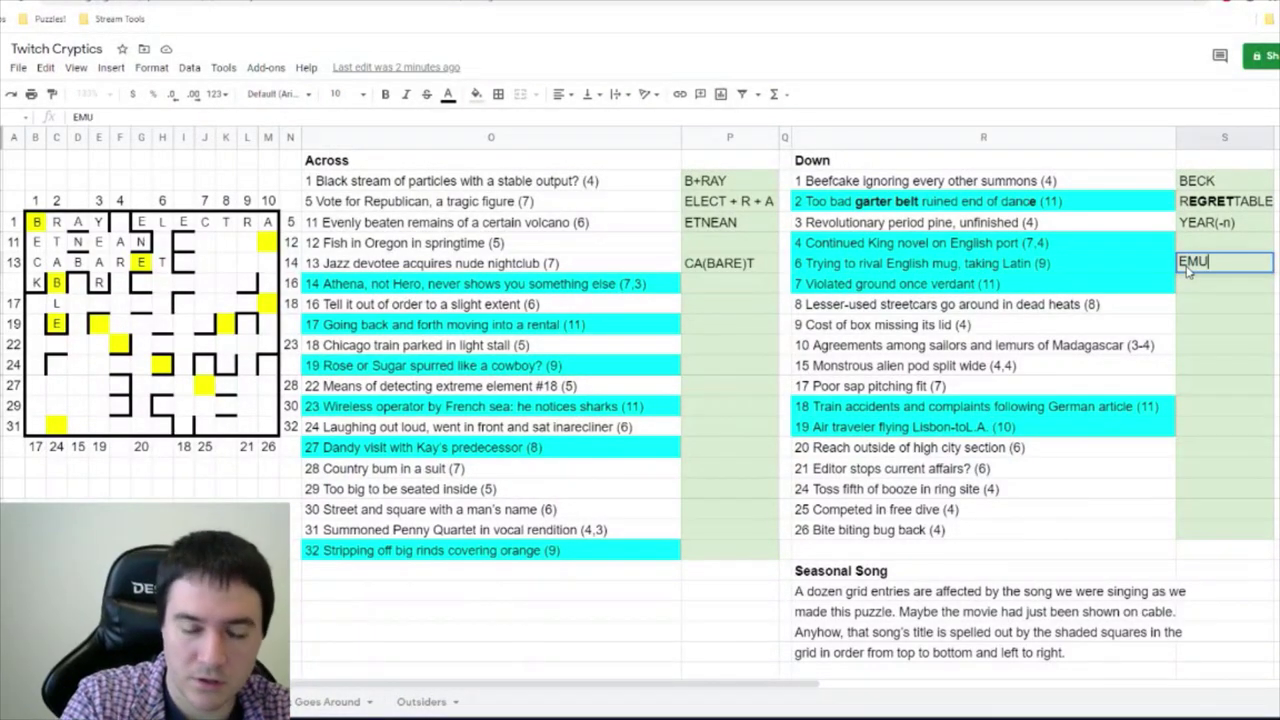
click(1110, 243)
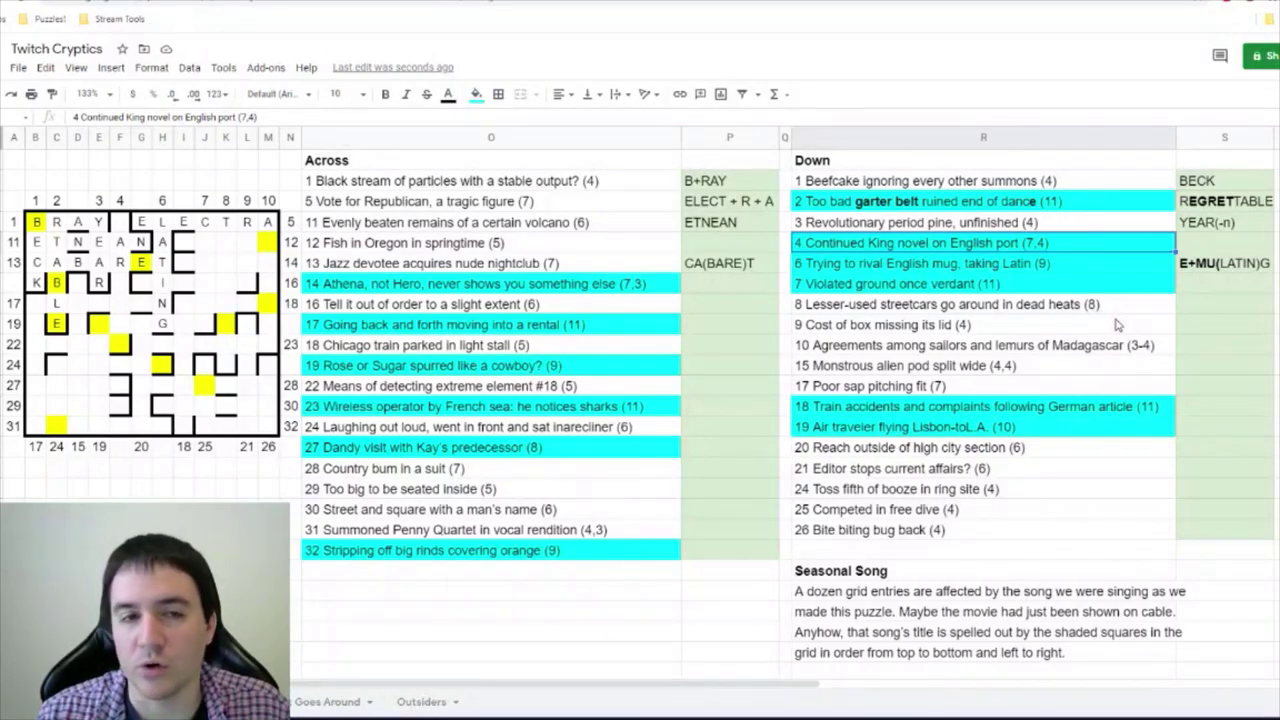
- Note CARRIE+D OVER for 4 Down with D OVER in bold
key(Right)
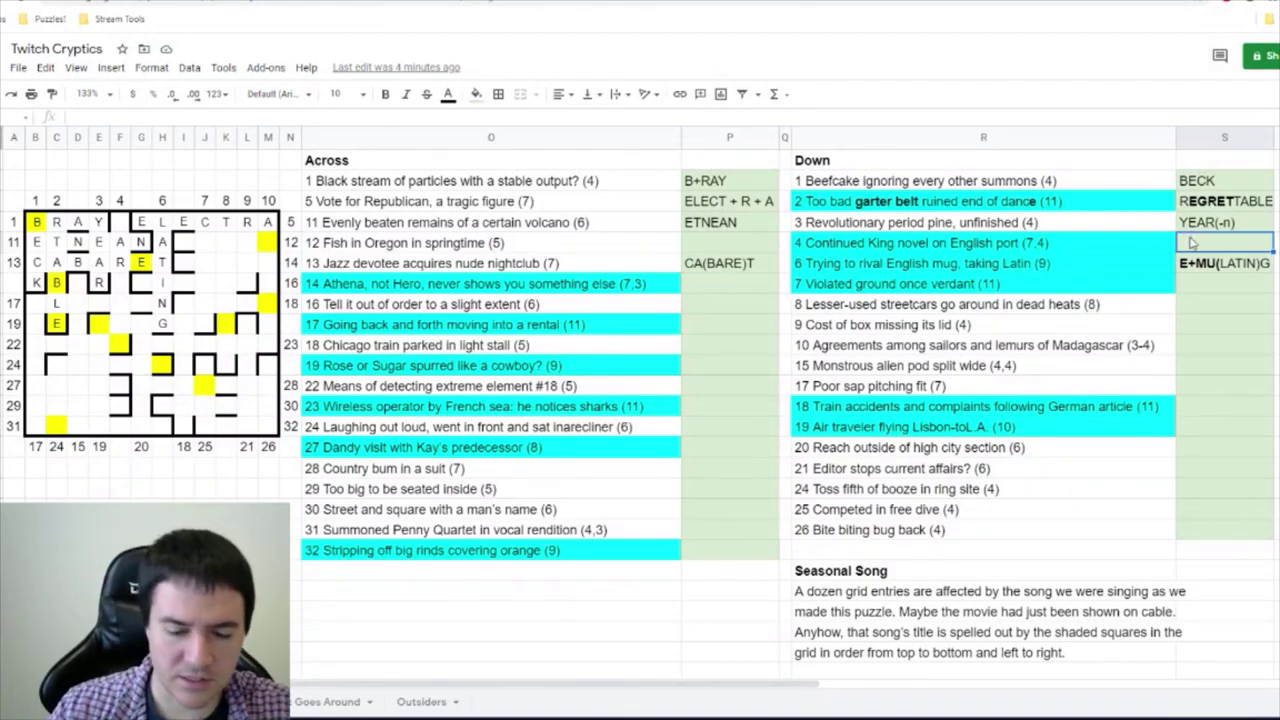
text(CARRIE+D ????)
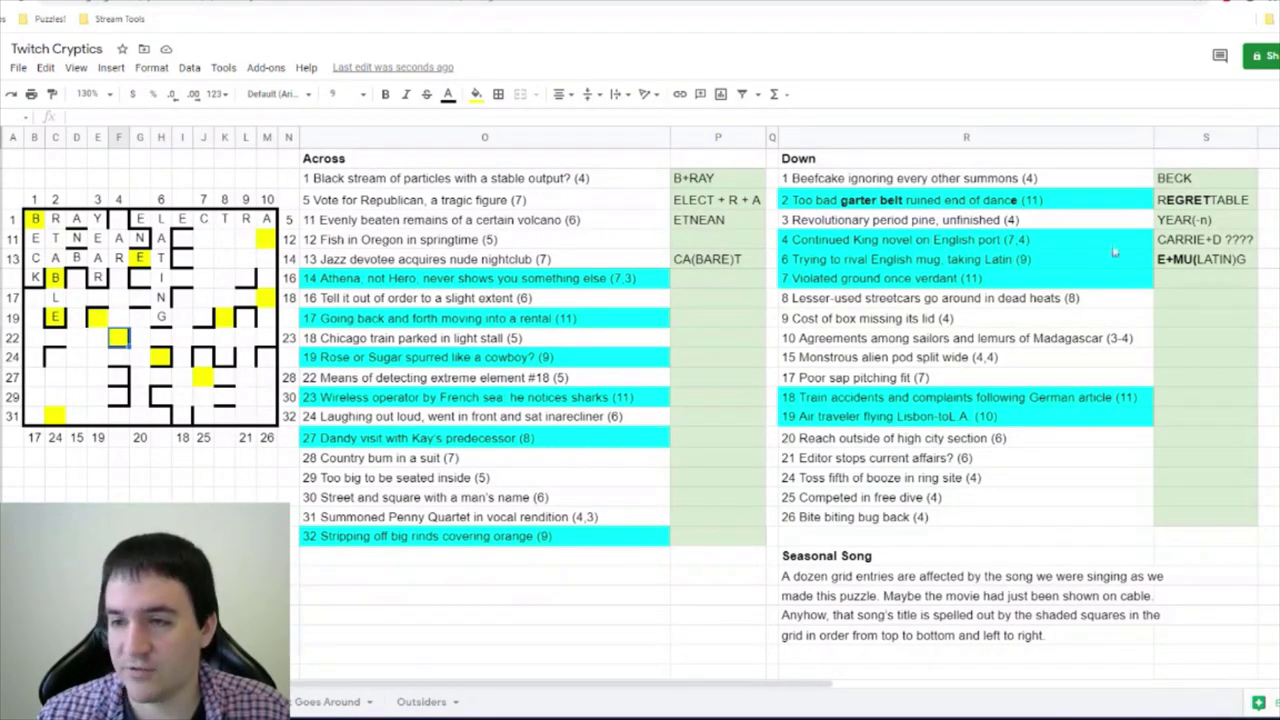
click(1236, 240)
double_click(1236, 240)
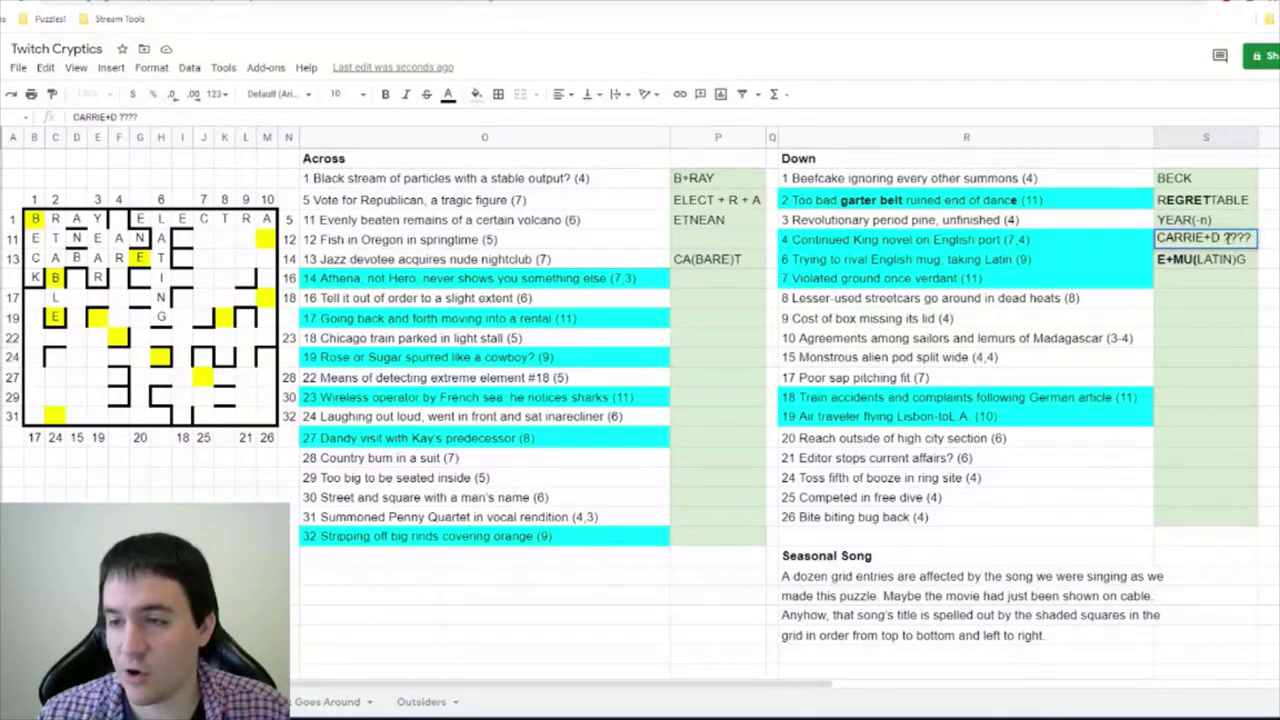
key(BackSpace)
key(BackSpace)
key(BackSpace)
text(OVER)
drag(1212, 240, 1258, 240)
click(386, 95)
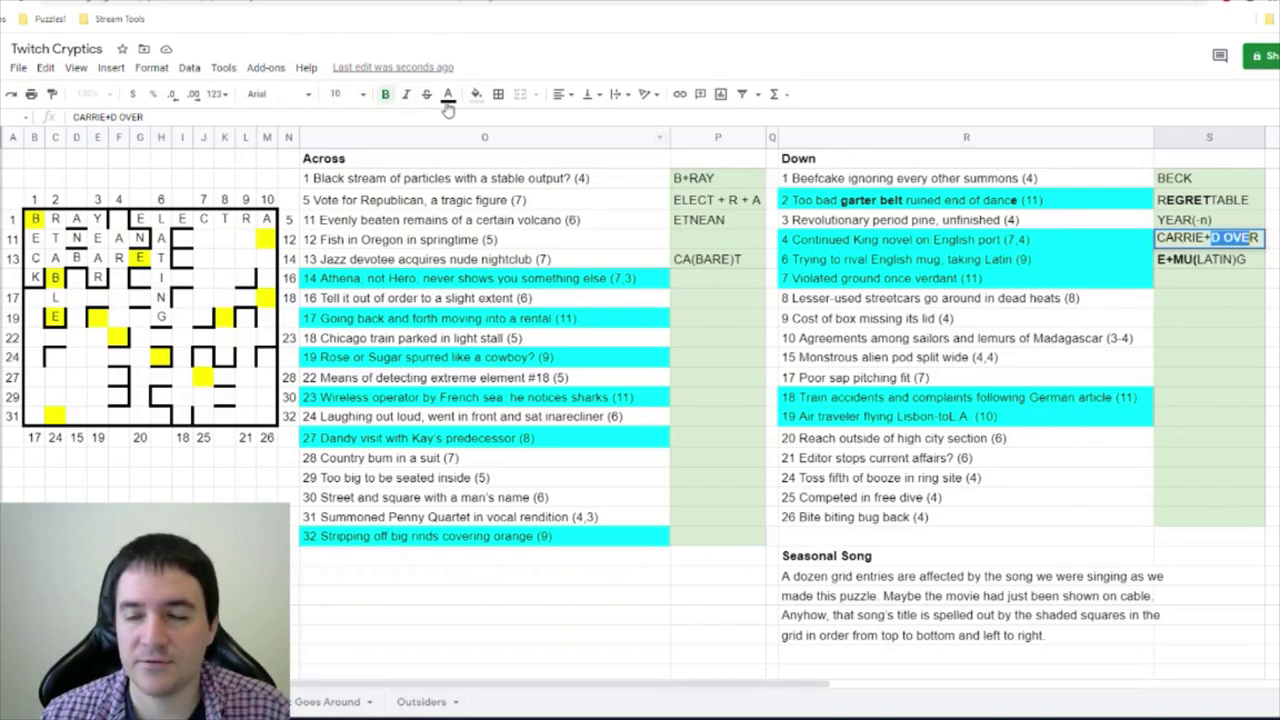
click(720, 320)
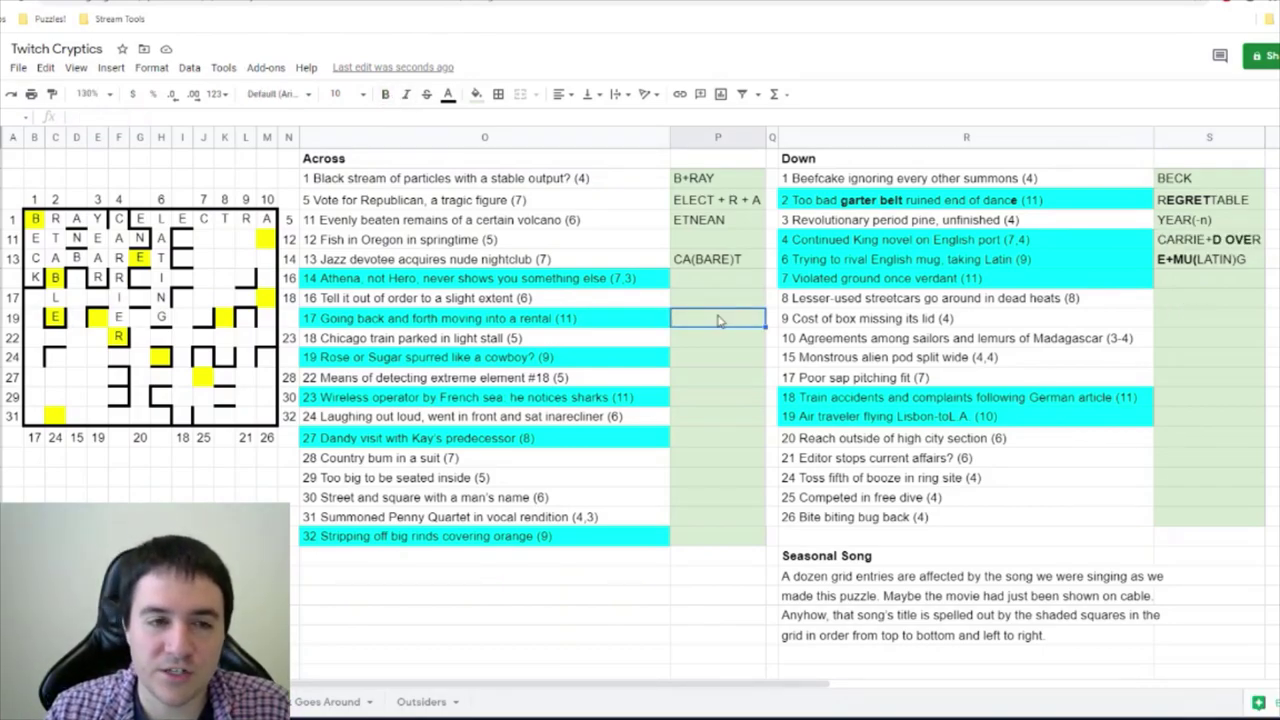
- Note ALTERNATION as the wordplay for 17 Across
key(Left)
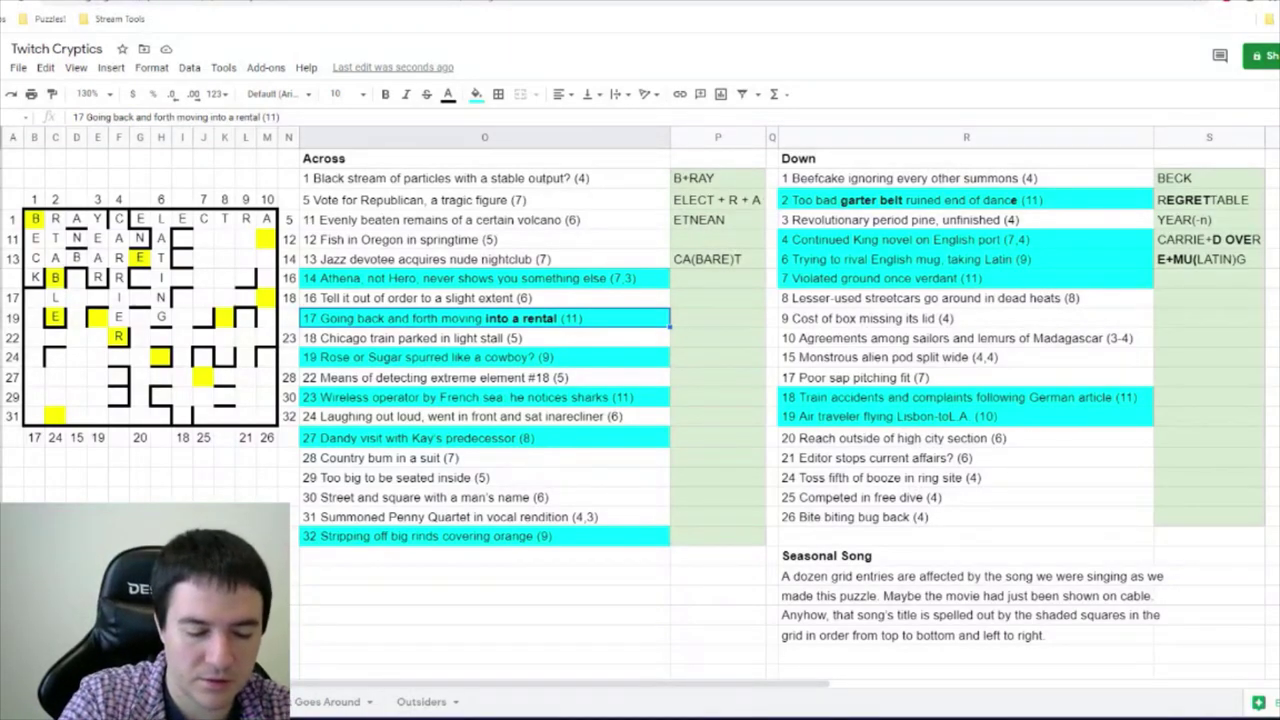
key(Right)
text(ALTERNATION)
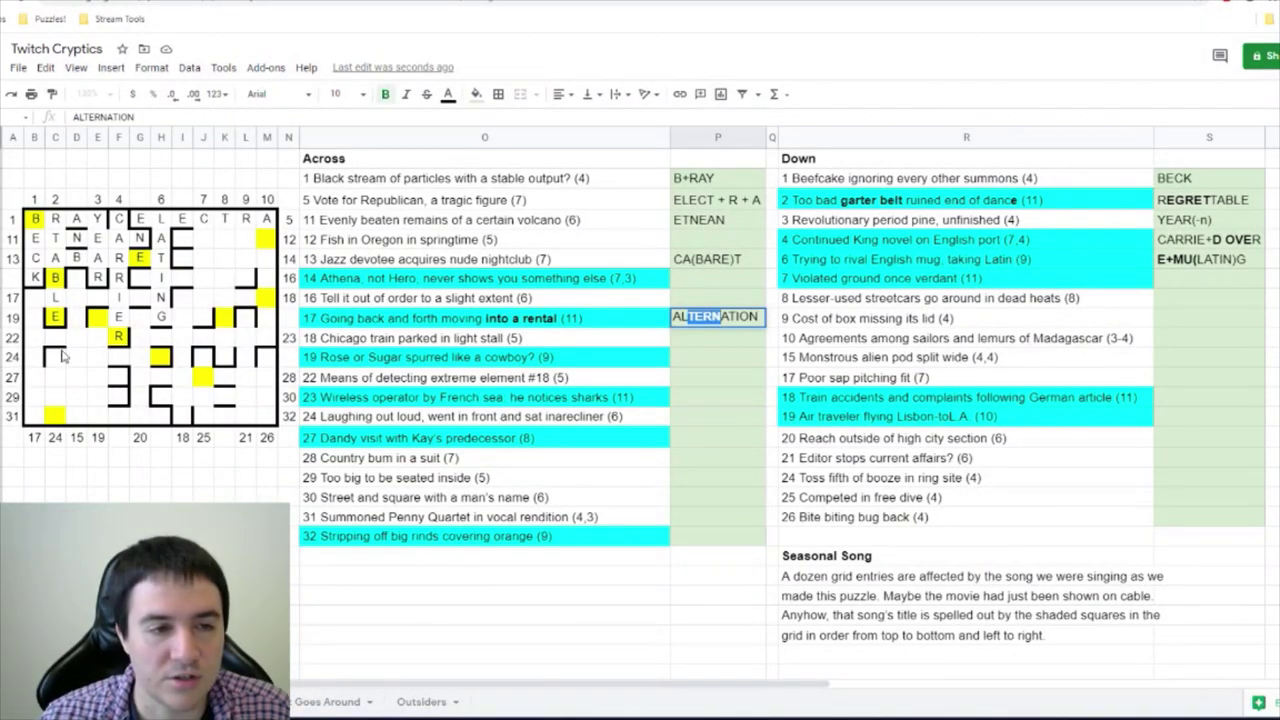
click(44, 297)
- Note AYE-AYES for 10 Down, verifying it against the aye-aye Wikipedia article
click(1209, 338)
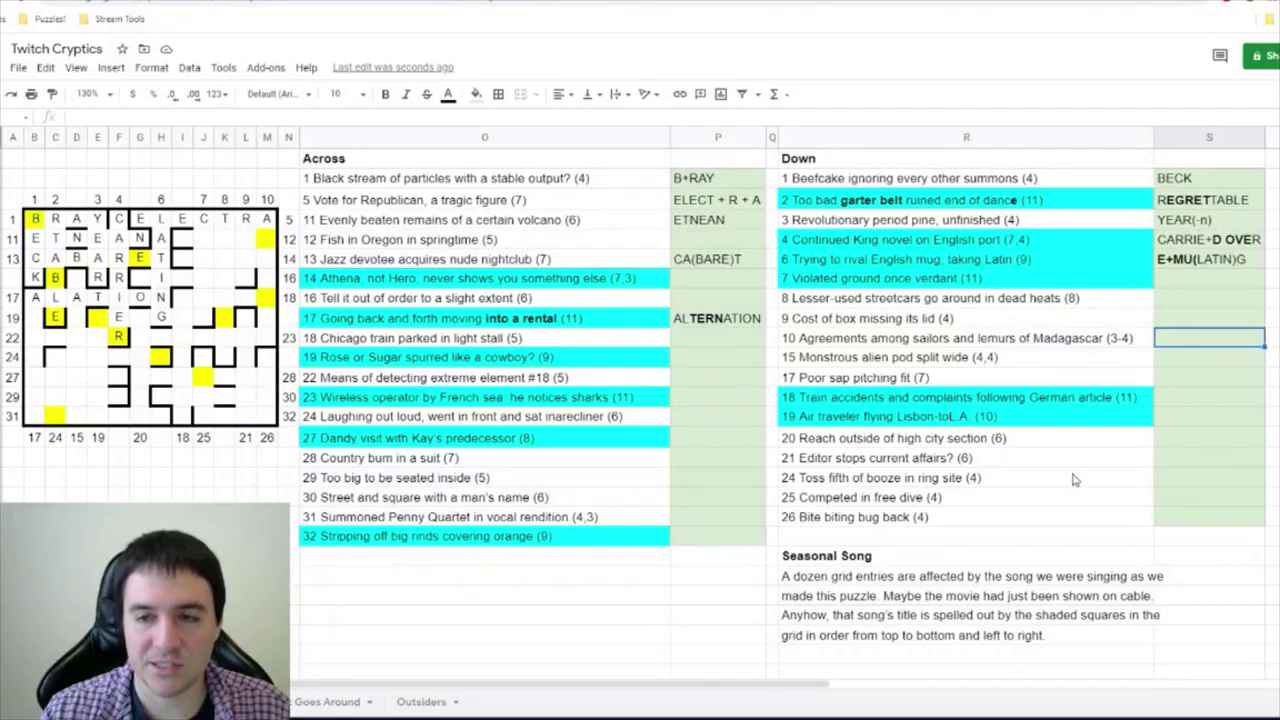
text(AYE-AYES)
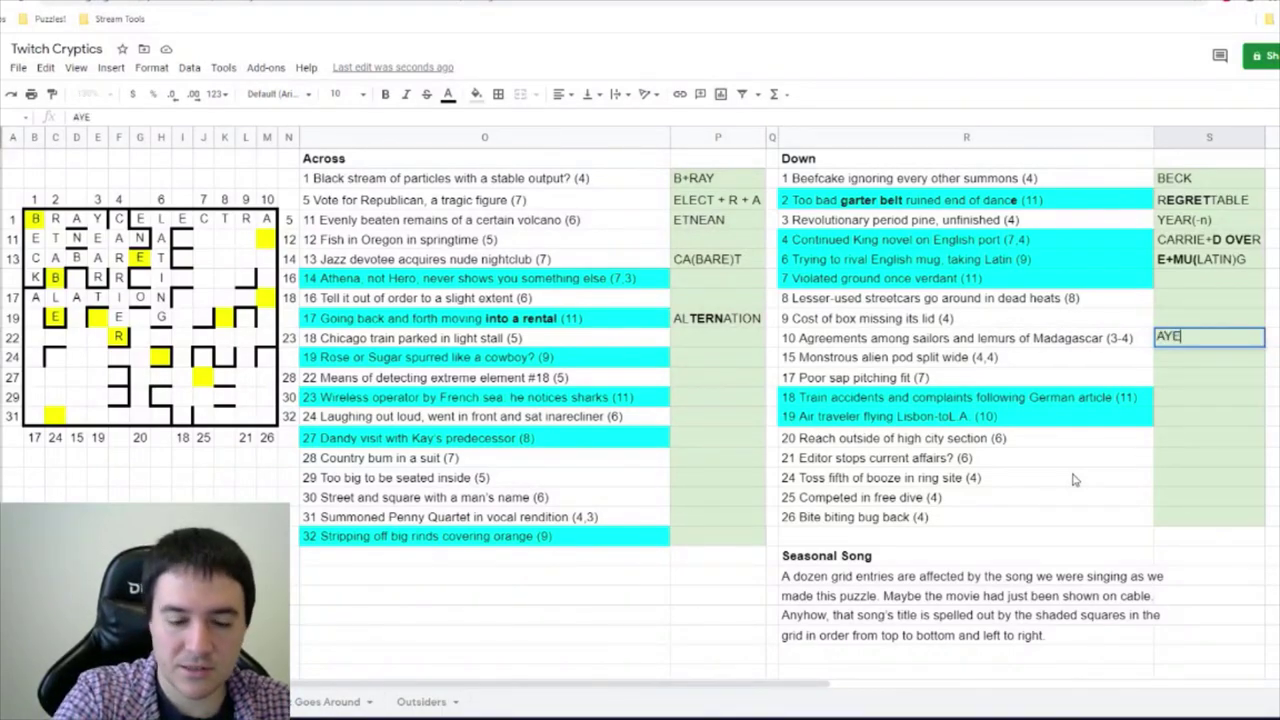
key(Return)
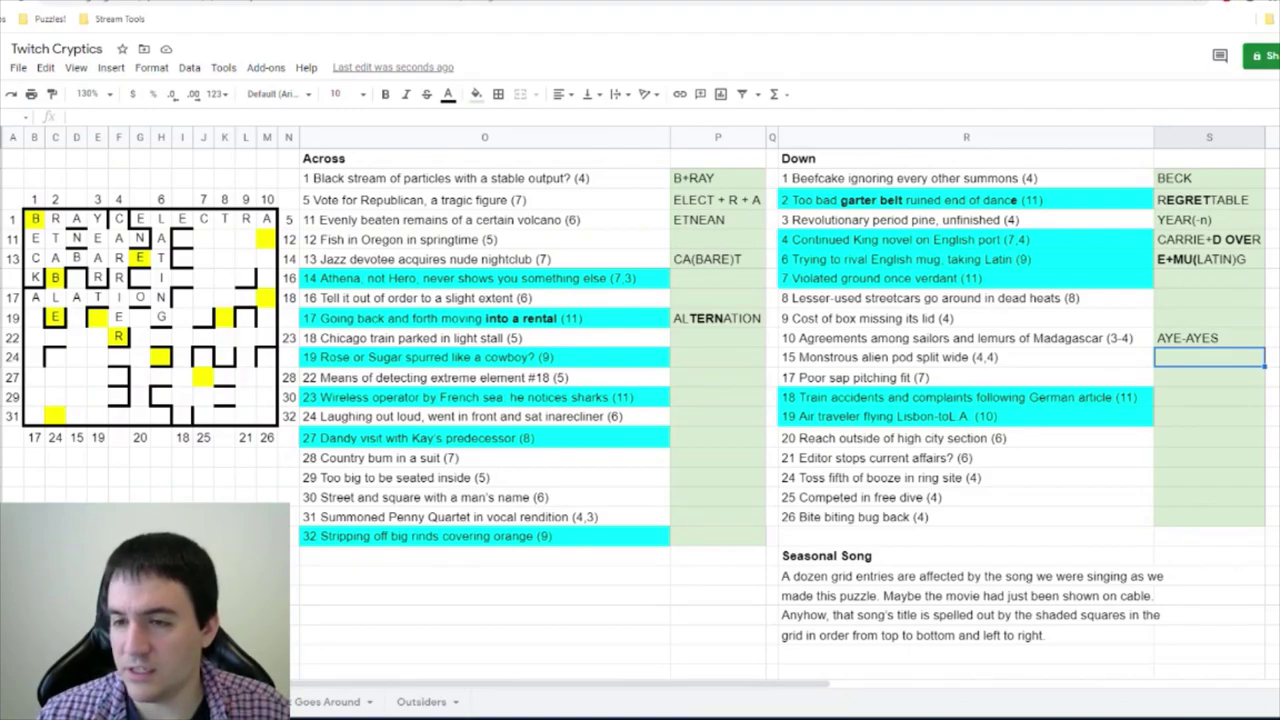
key(ctrl+Tab)
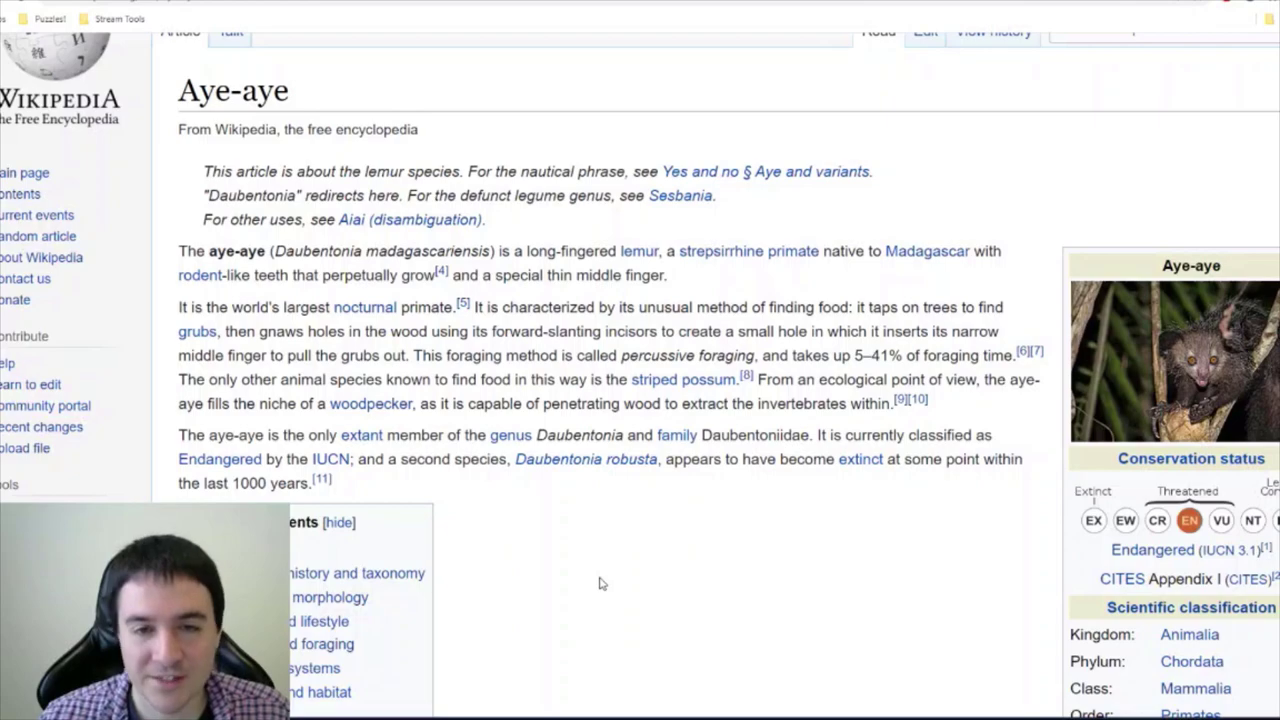
key(ctrl+shift+Tab)
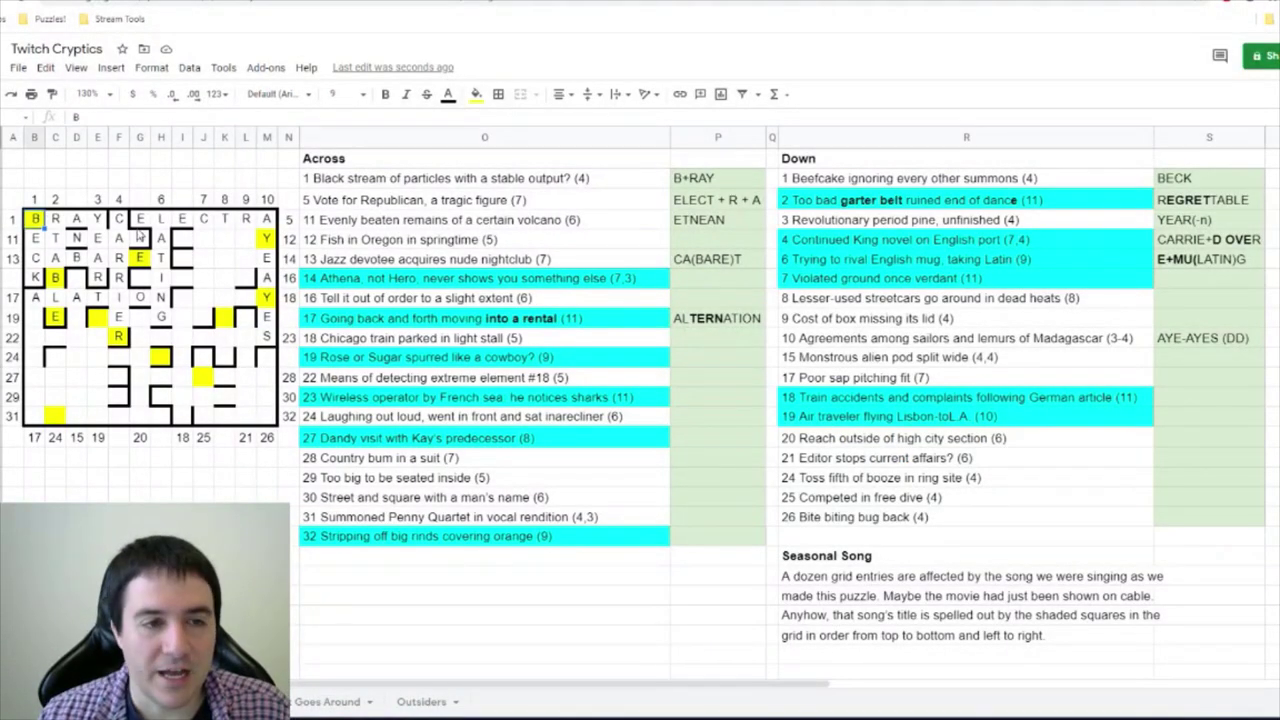
- Copy the BYE BYE BIRDIE title cell into the top cell of column E above the grid
click(270, 242)
click(140, 262)
click(56, 280)
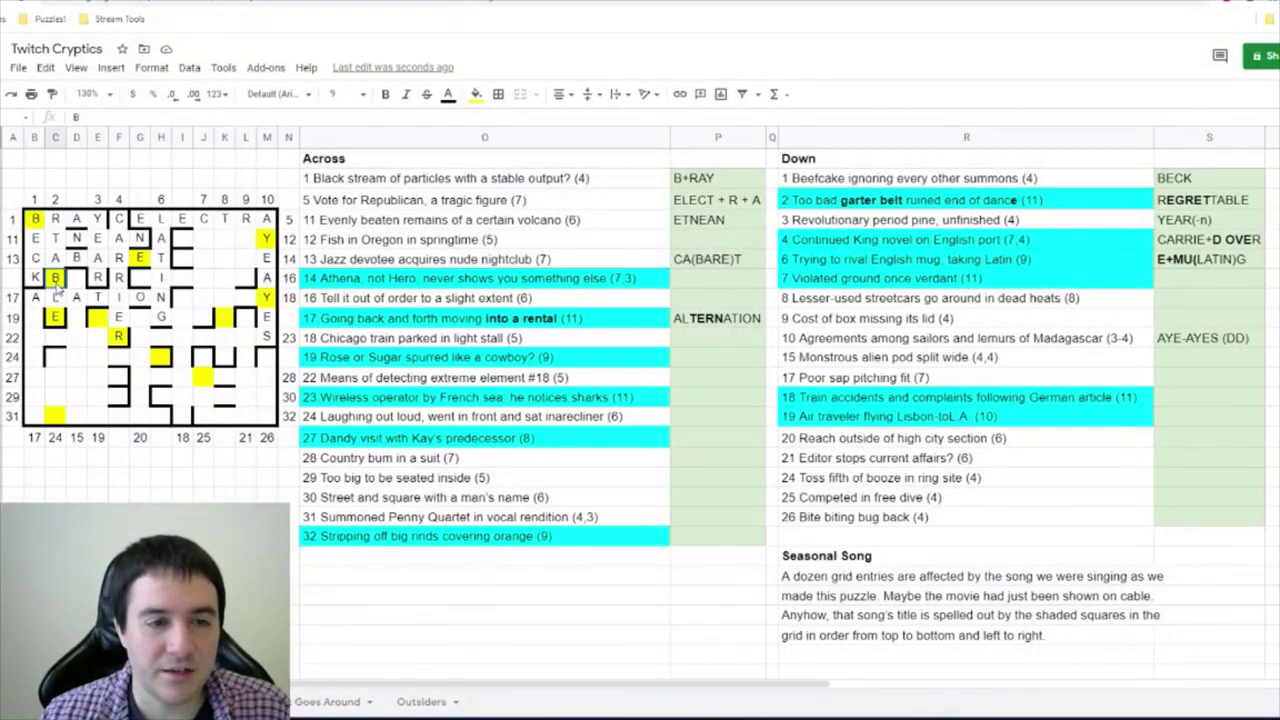
click(261, 300)
click(56, 320)
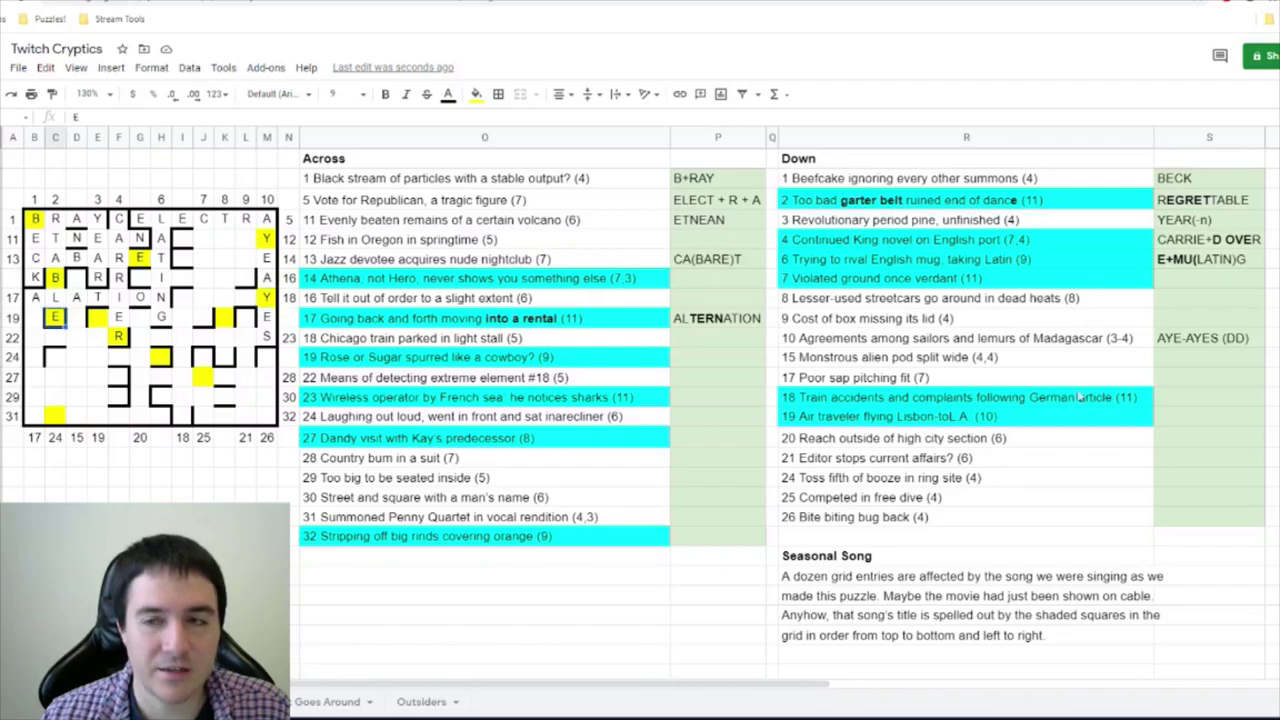
click(1205, 203)
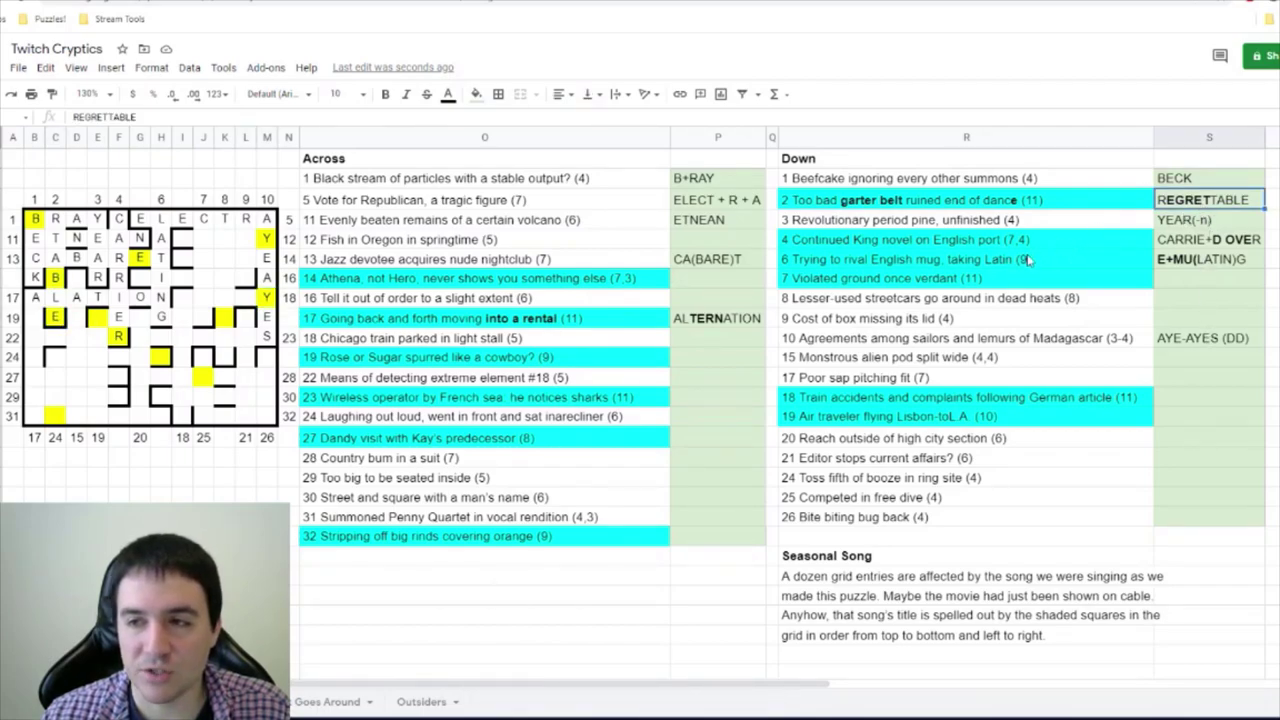
click(118, 356)
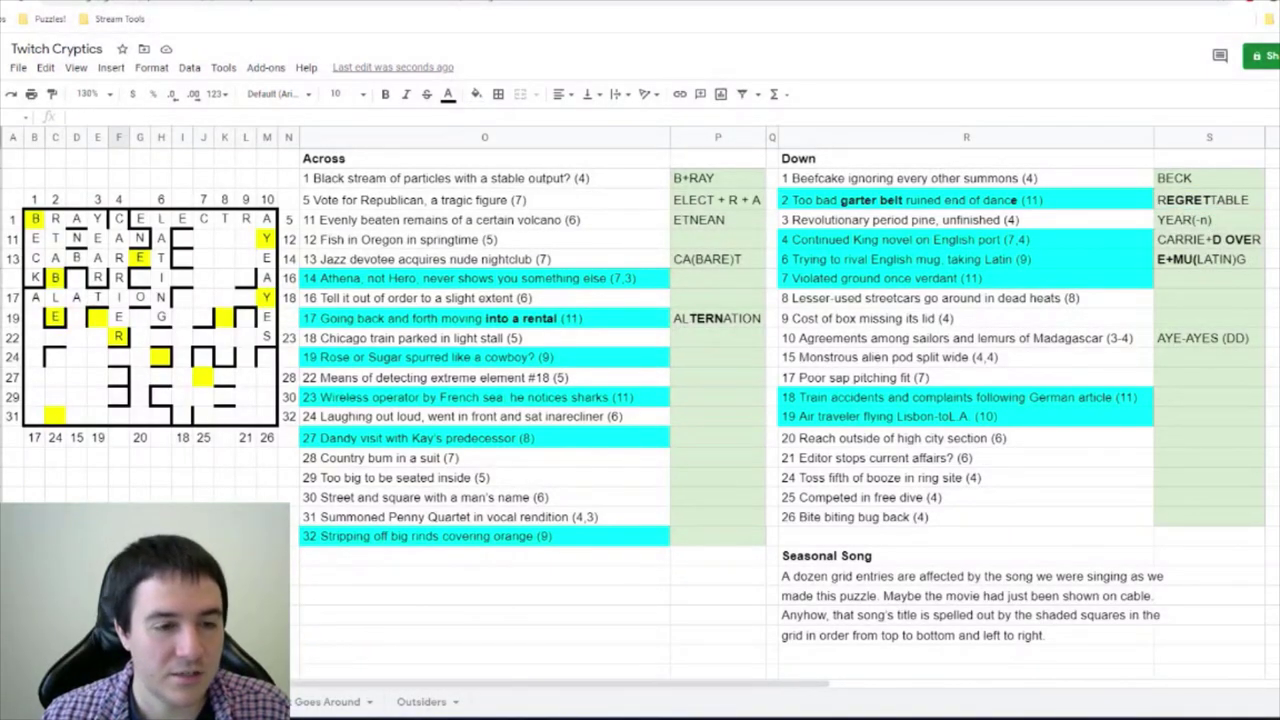
click(97, 356)
key(ctrl+c)
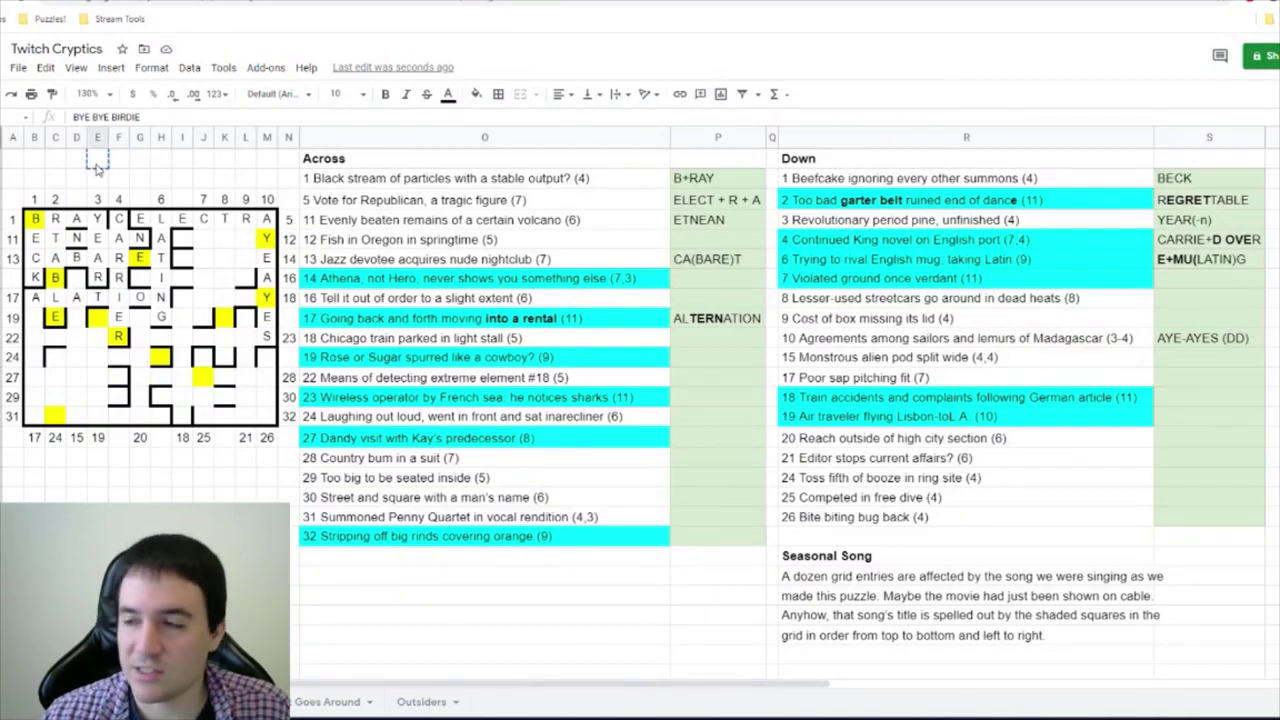
click(97, 160)
key(ctrl+v)
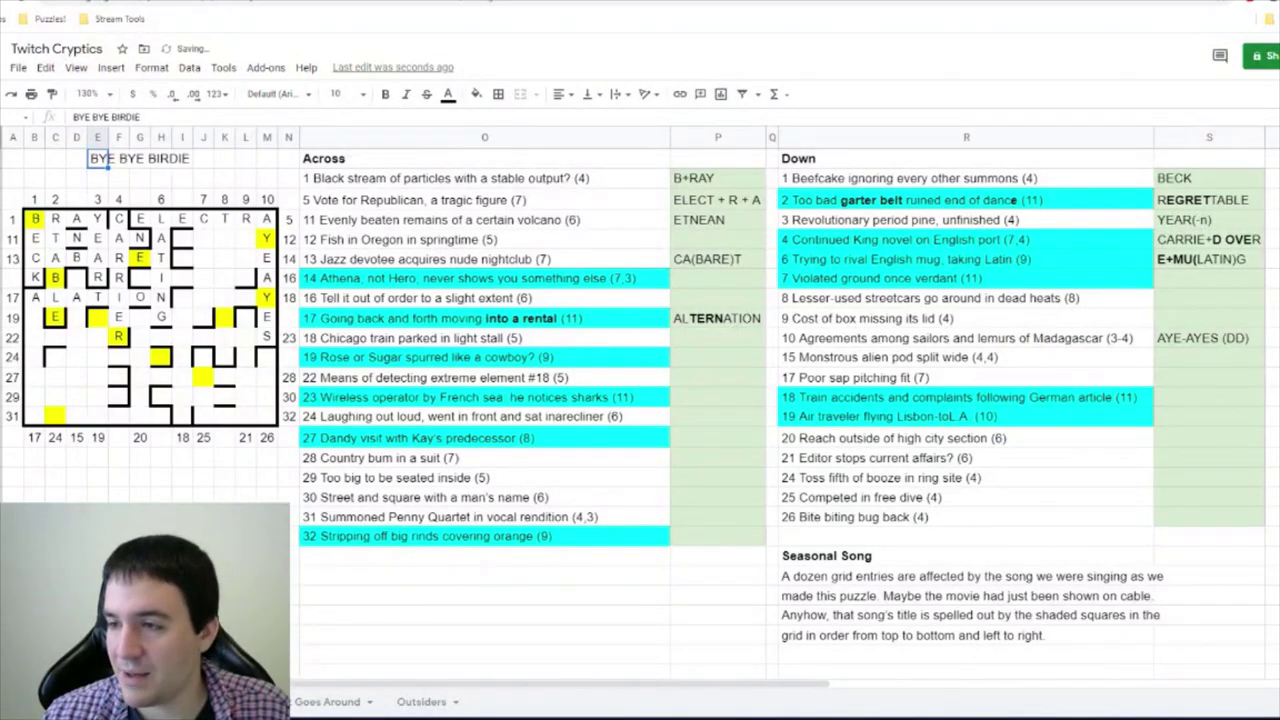
click(706, 244)
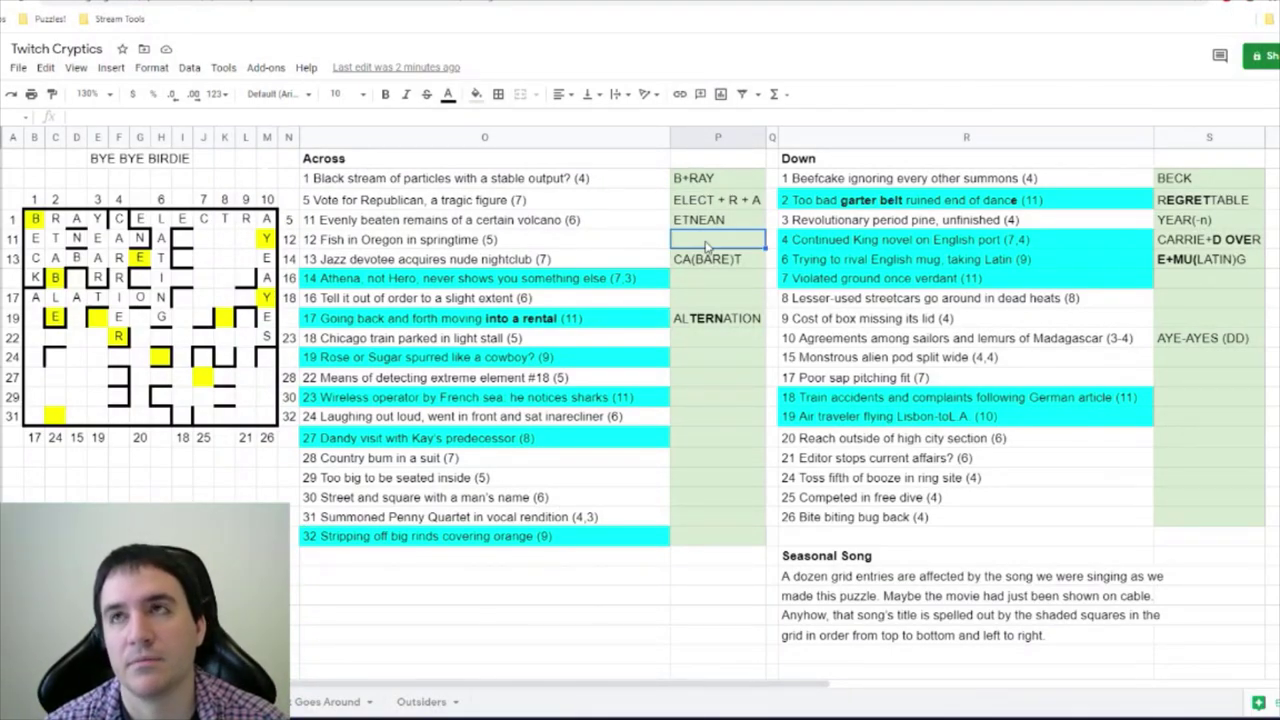
- Note M(OR)AY for 12 Across after checking the moray eel picture
text(M(OR)AY)
key(Return)
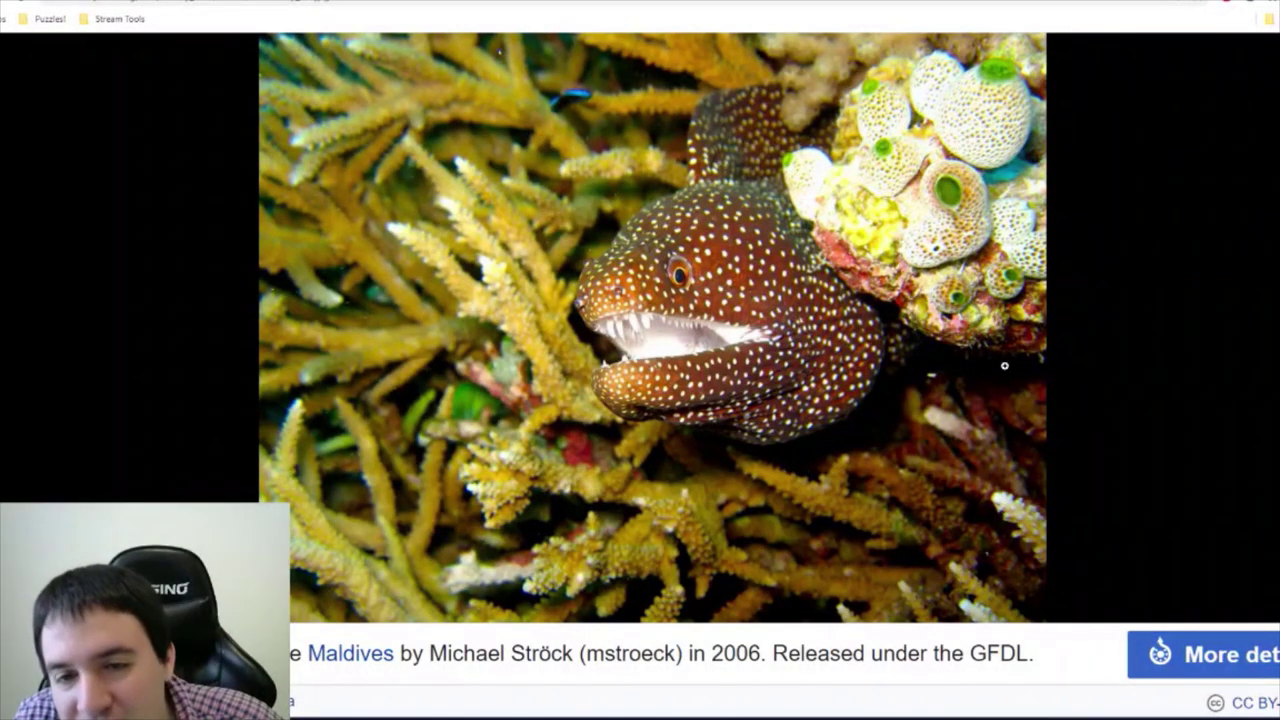
key(ctrl+w)
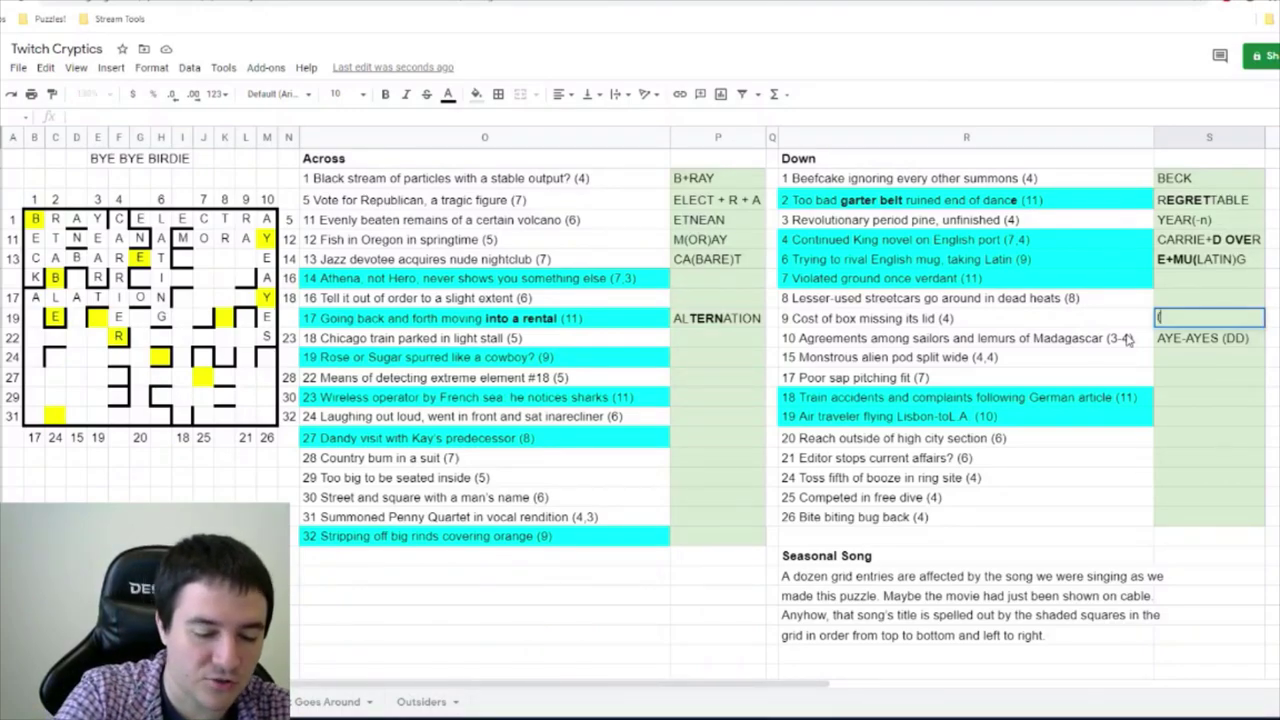
- Note (-c)RATE for 9 Down and TR()AMS for 8 Down
text((-c)RATE)
key(Up)
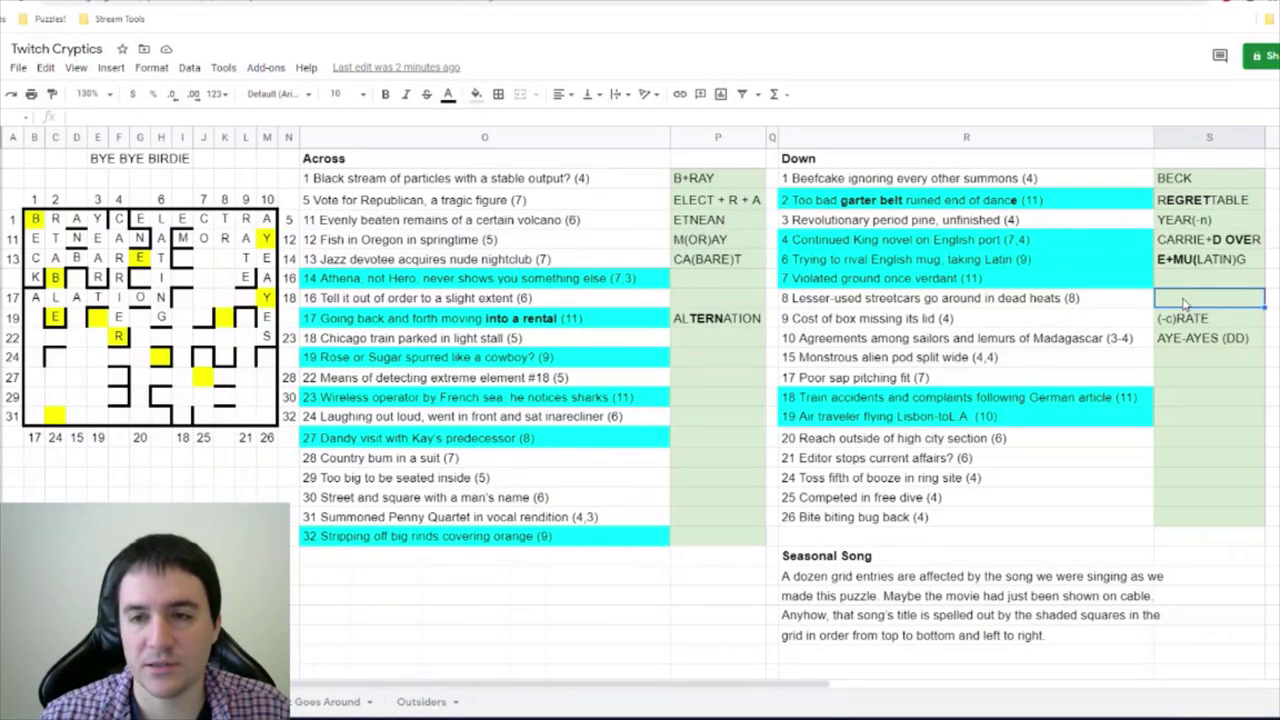
text(TR()AMS)
click(224, 357)
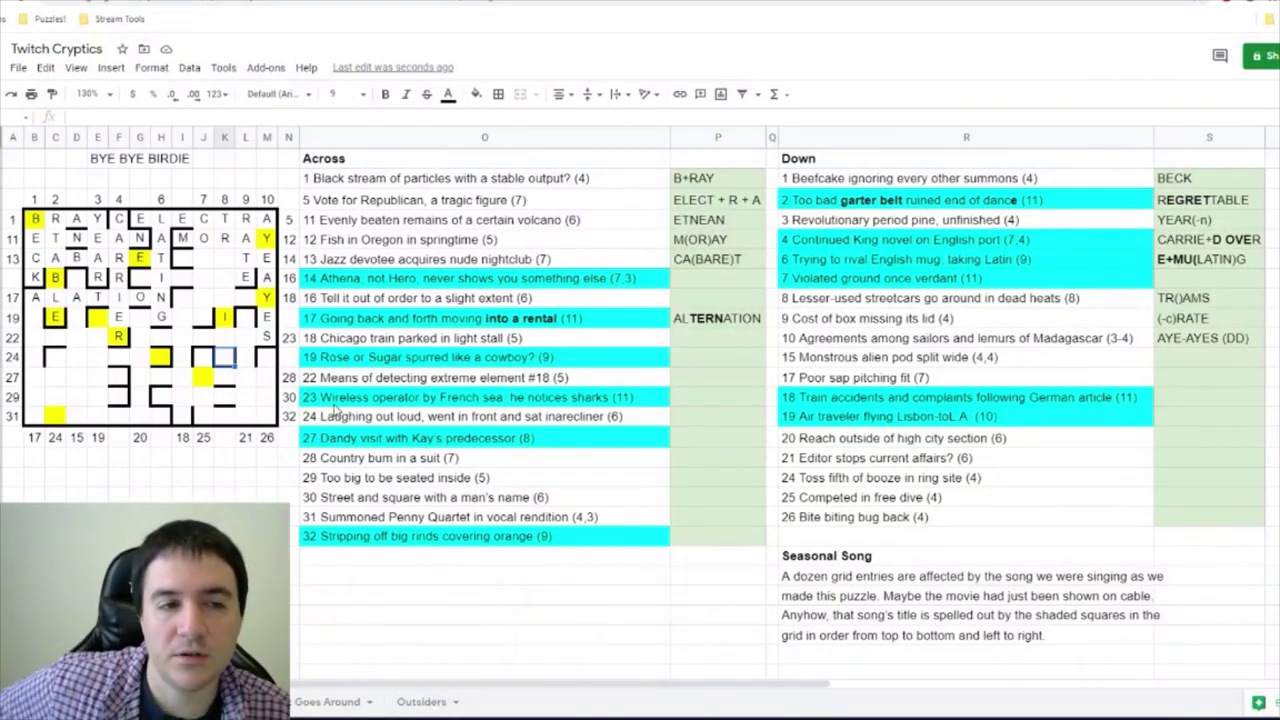
click(450, 278)
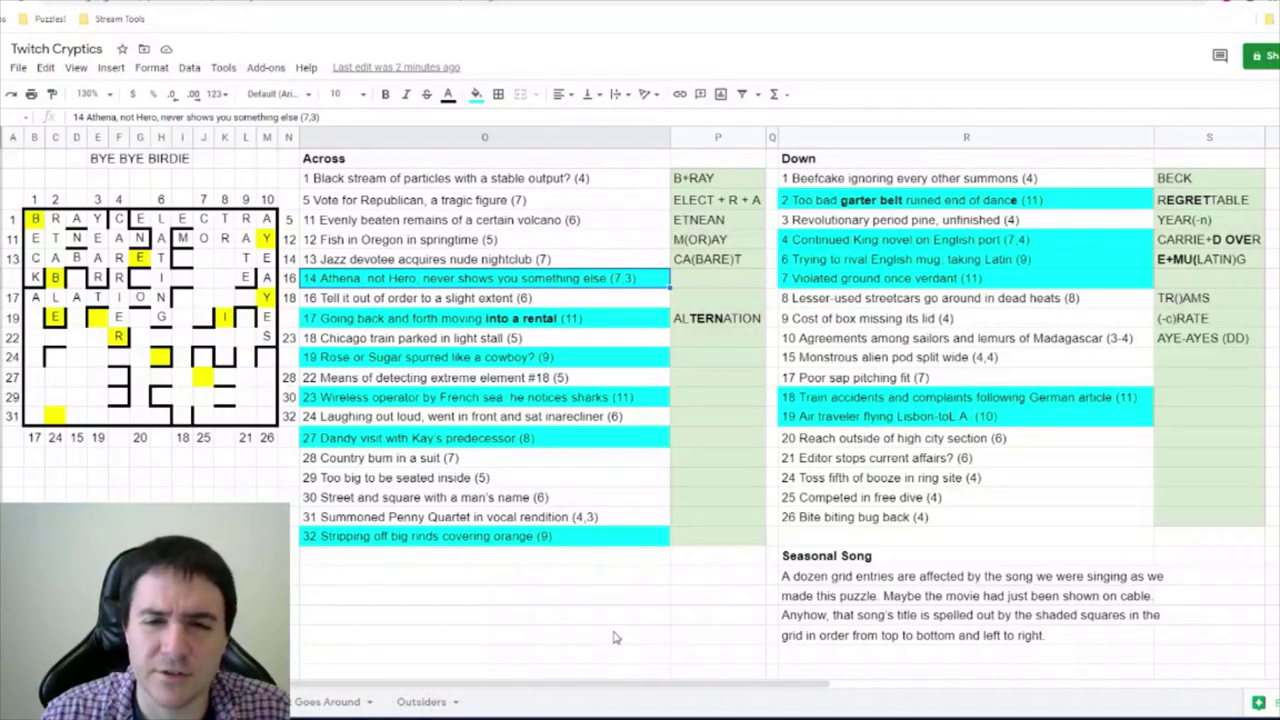
click(720, 288)
- Note A+NOT+HER ONE for 14 Across and widen the answers column to fit
text(ANOTHER)
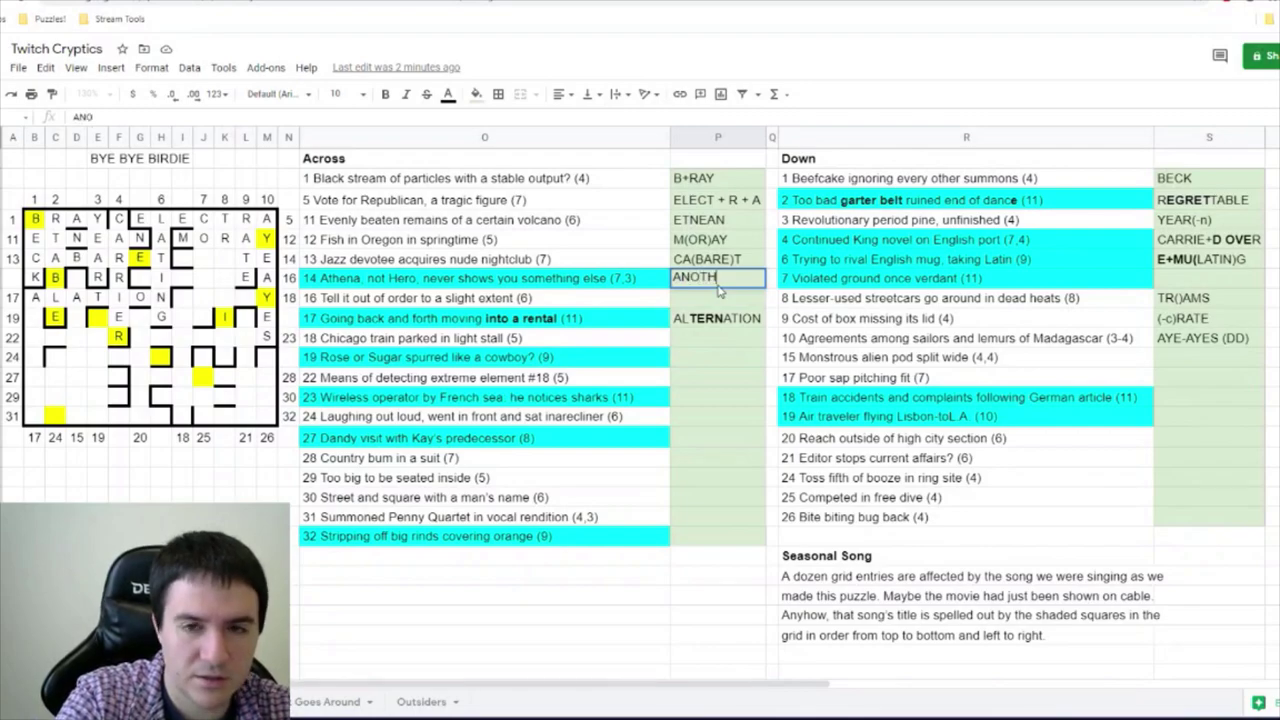
key(Return)
click(681, 280)
double_click(681, 280)
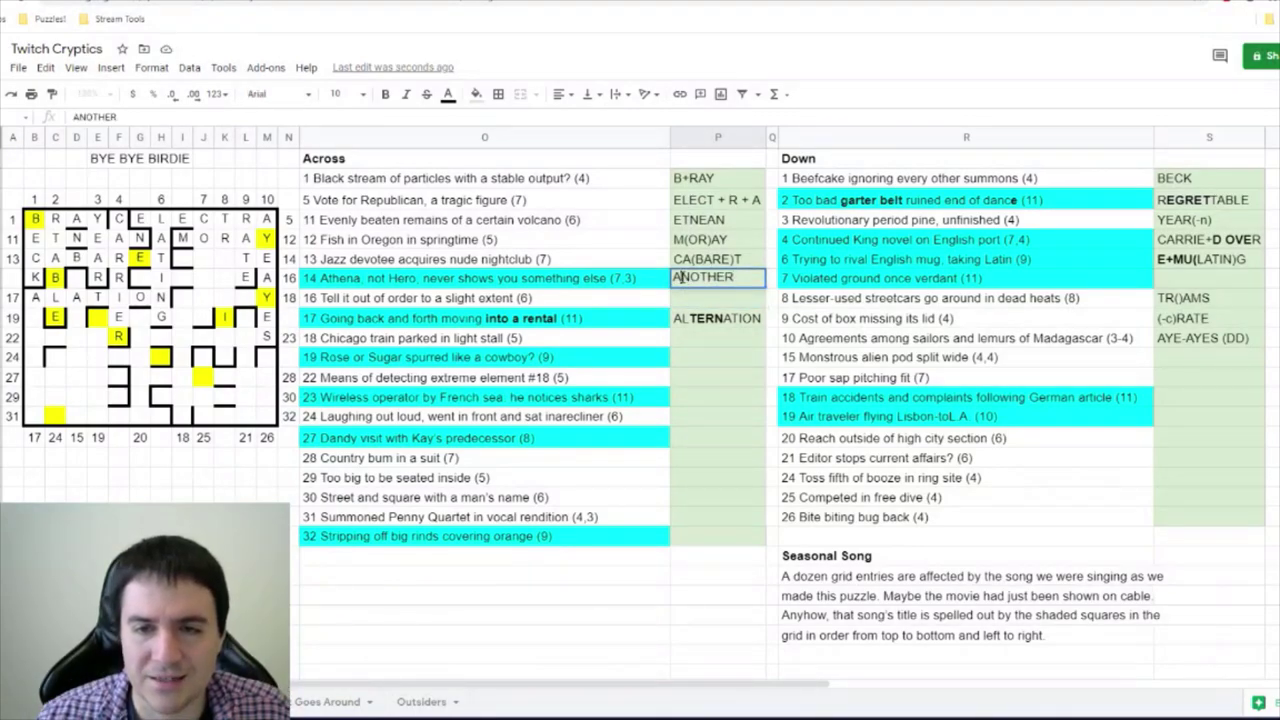
text(+)
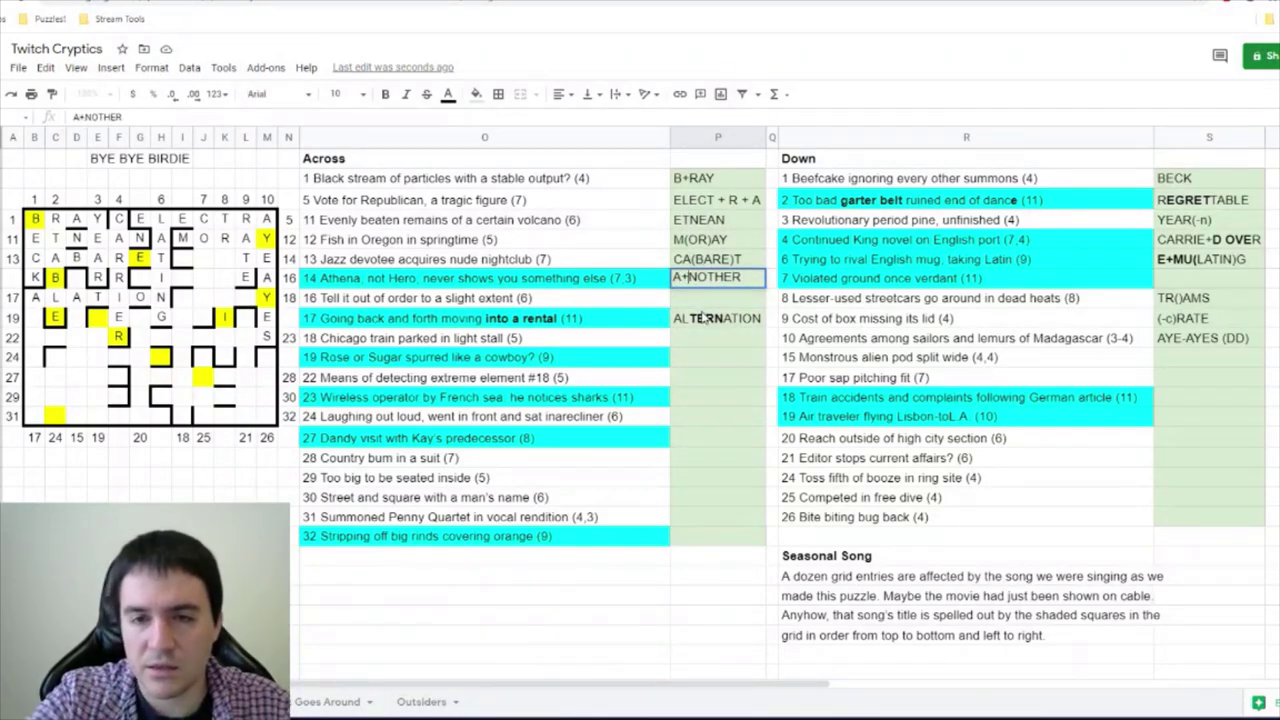
key(Right)
key(Right)
key(Right)
text(+)
key(Right)
key(Right)
key(Right)
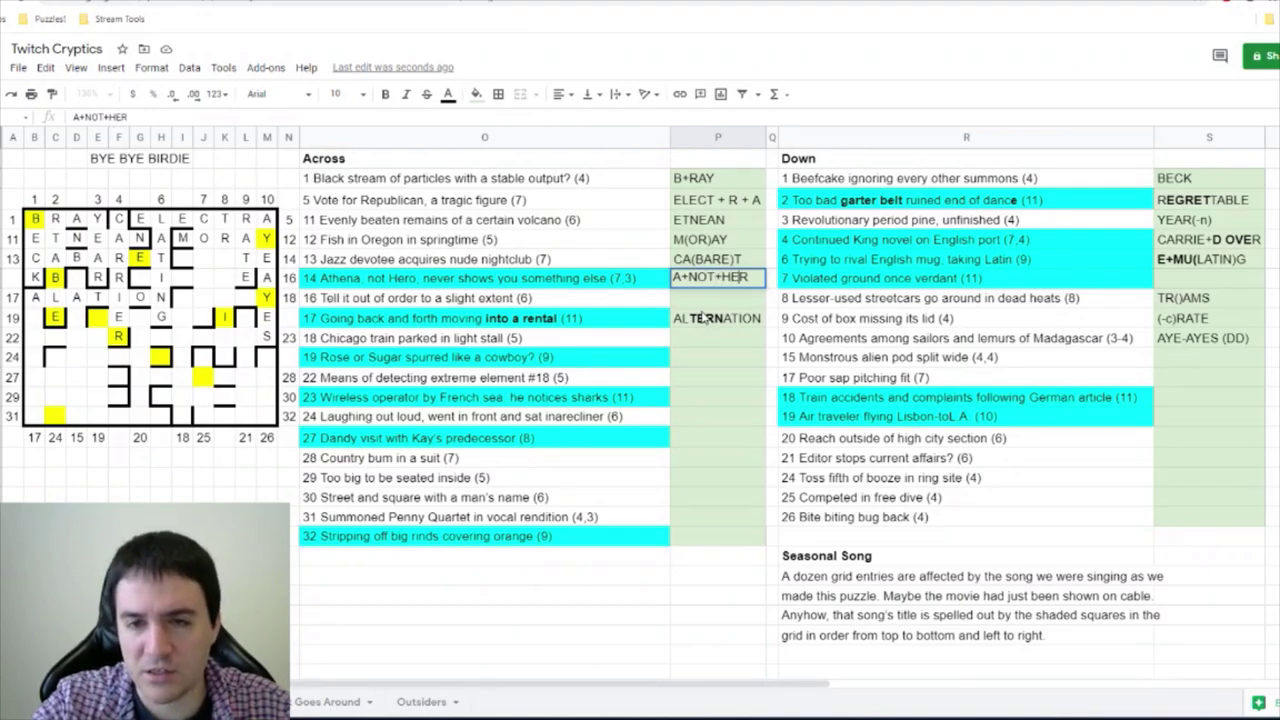
text(O)
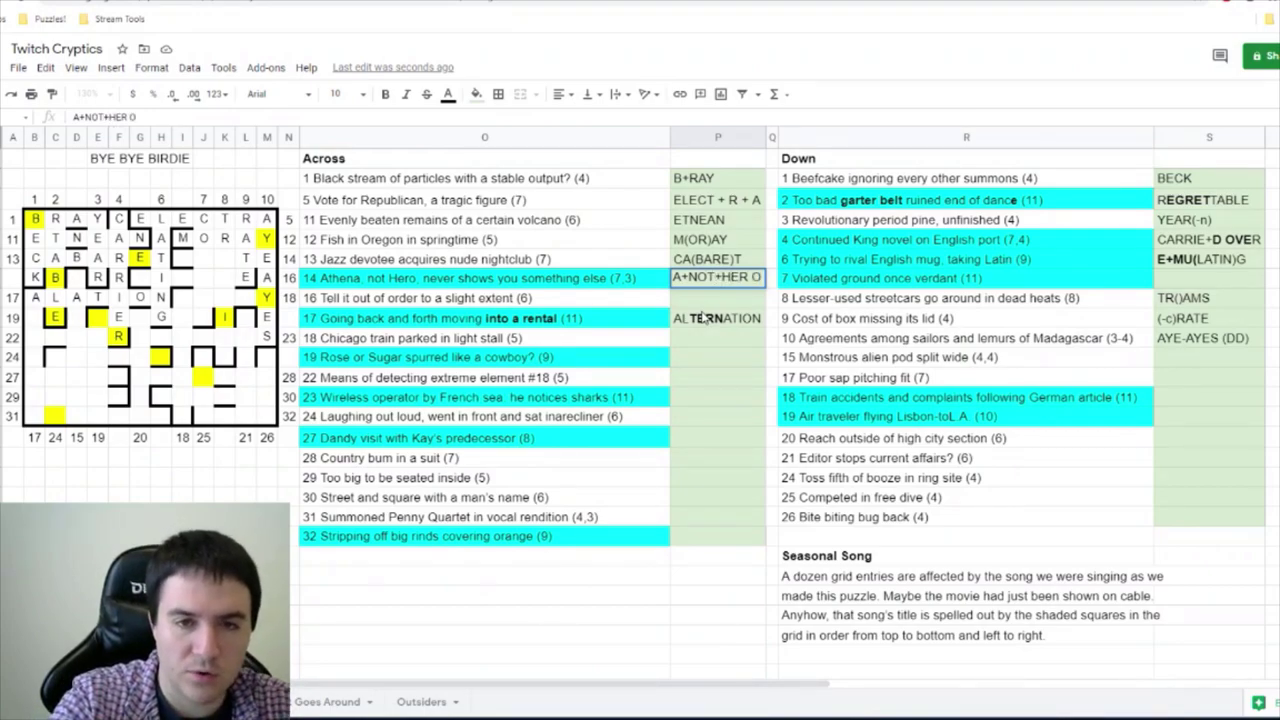
text(NE)
key(Return)
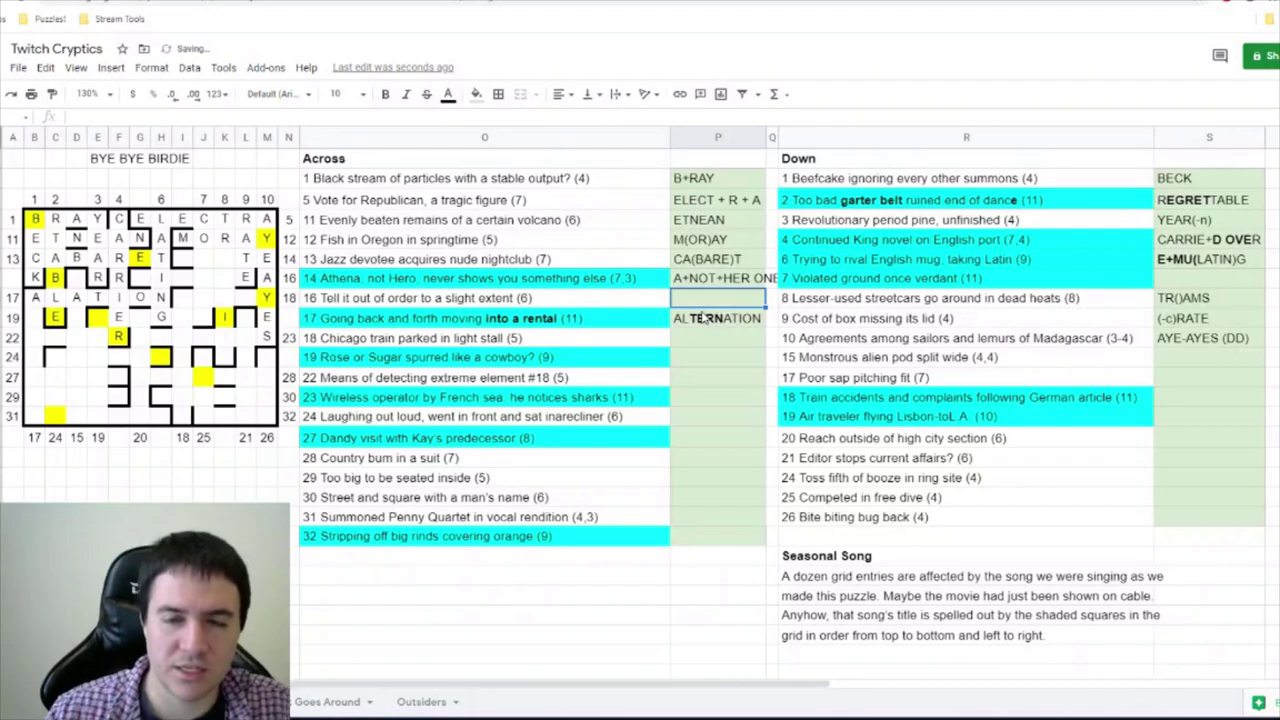
drag(771, 137, 797, 137)
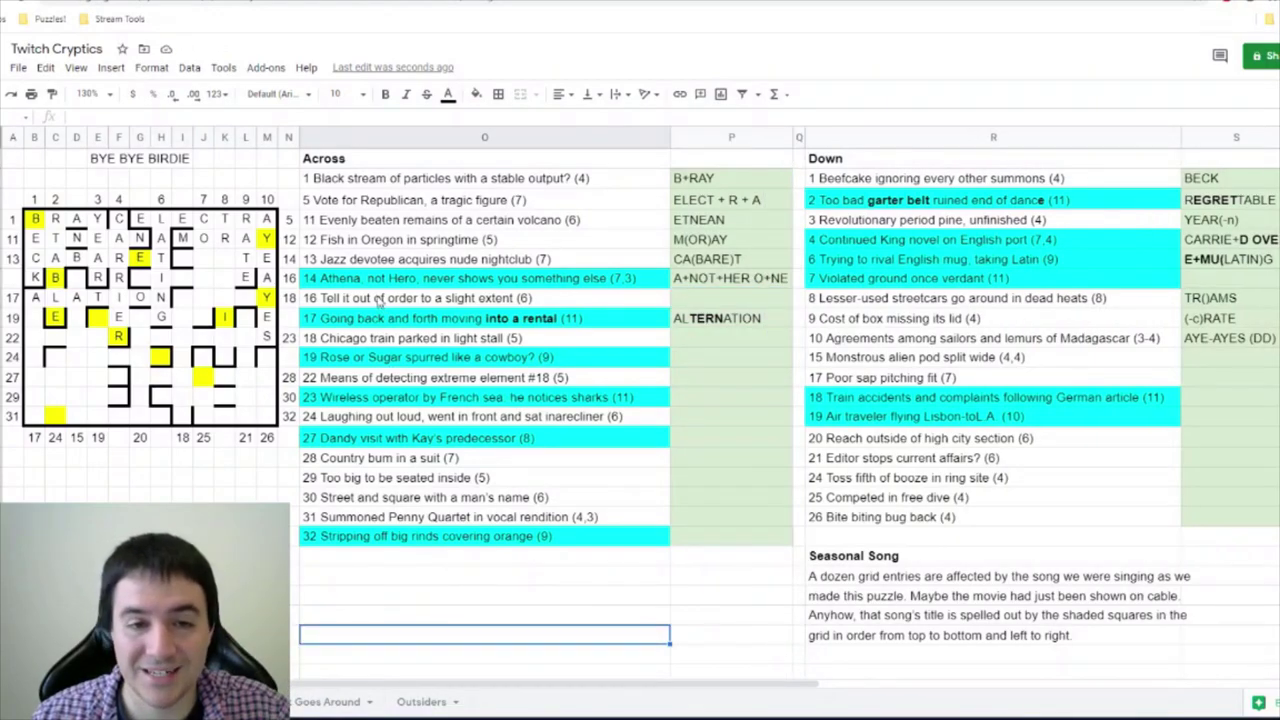
- Bold the hidden letters in clue 14 and re-enter ANOTHER ONE with HER ONE bold
click(376, 280)
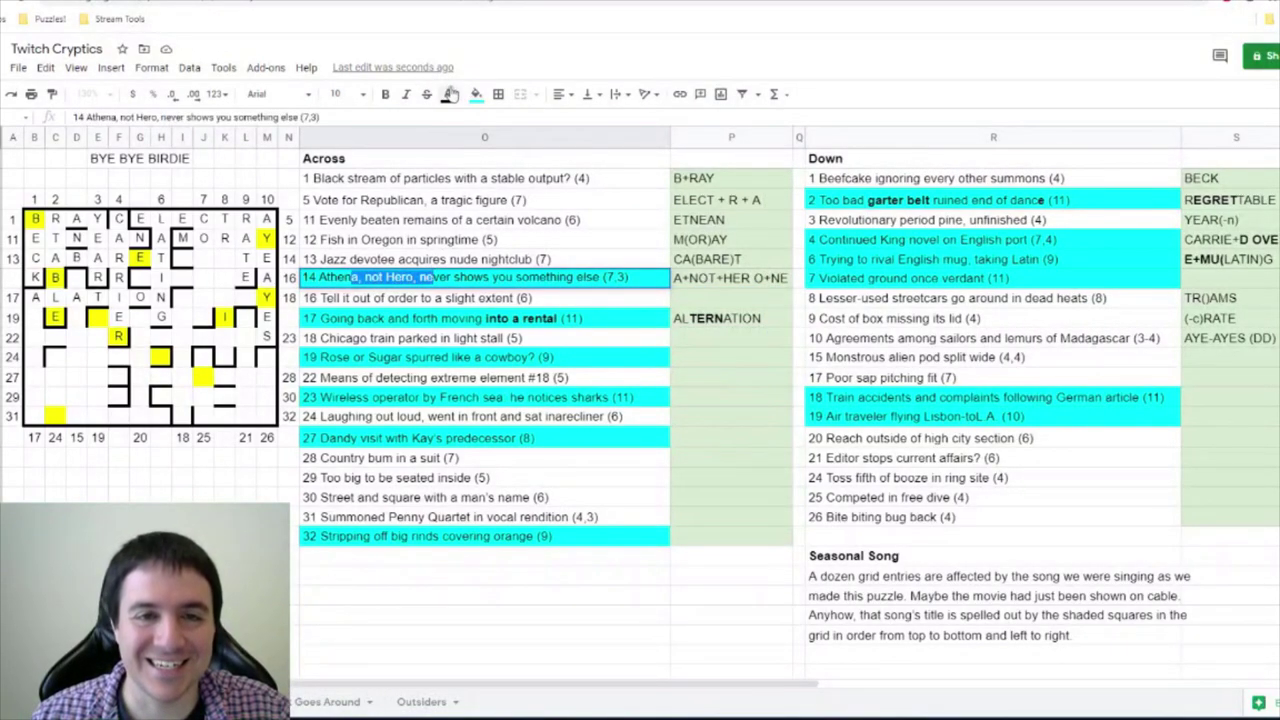
click(384, 100)
click(438, 625)
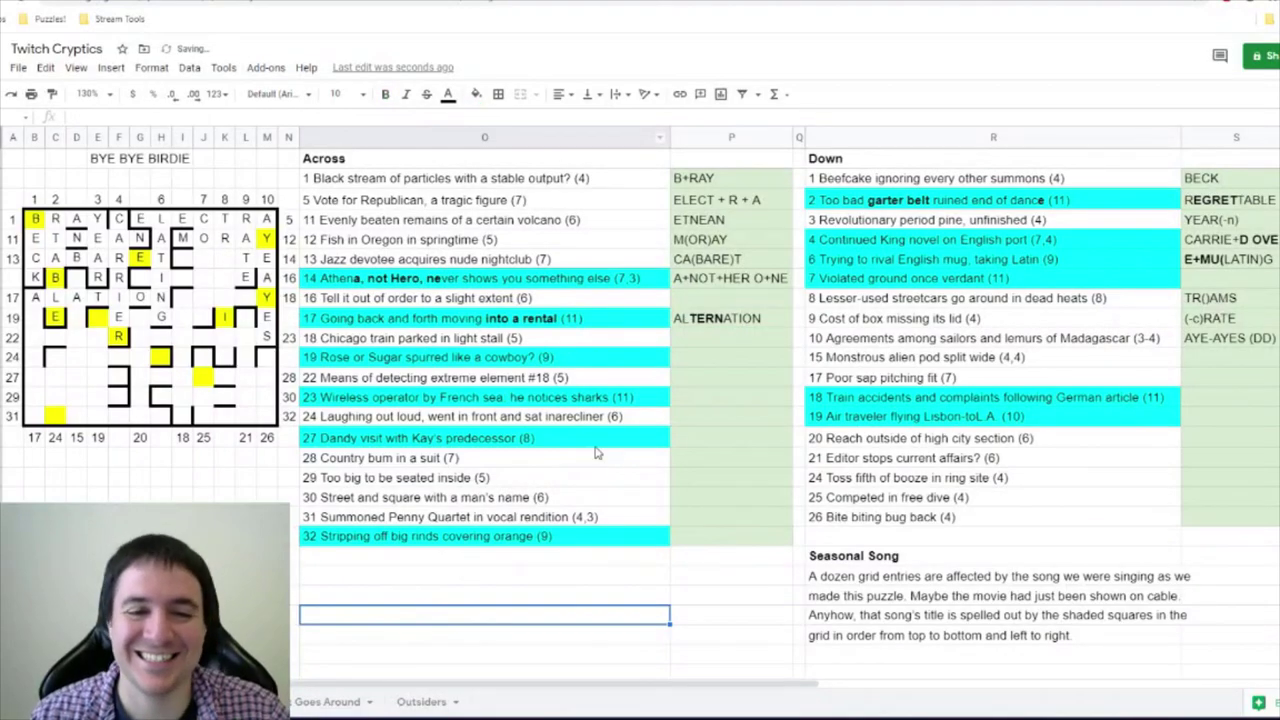
click(710, 280)
text(ANOTHER ONE)
drag(707, 279, 764, 279)
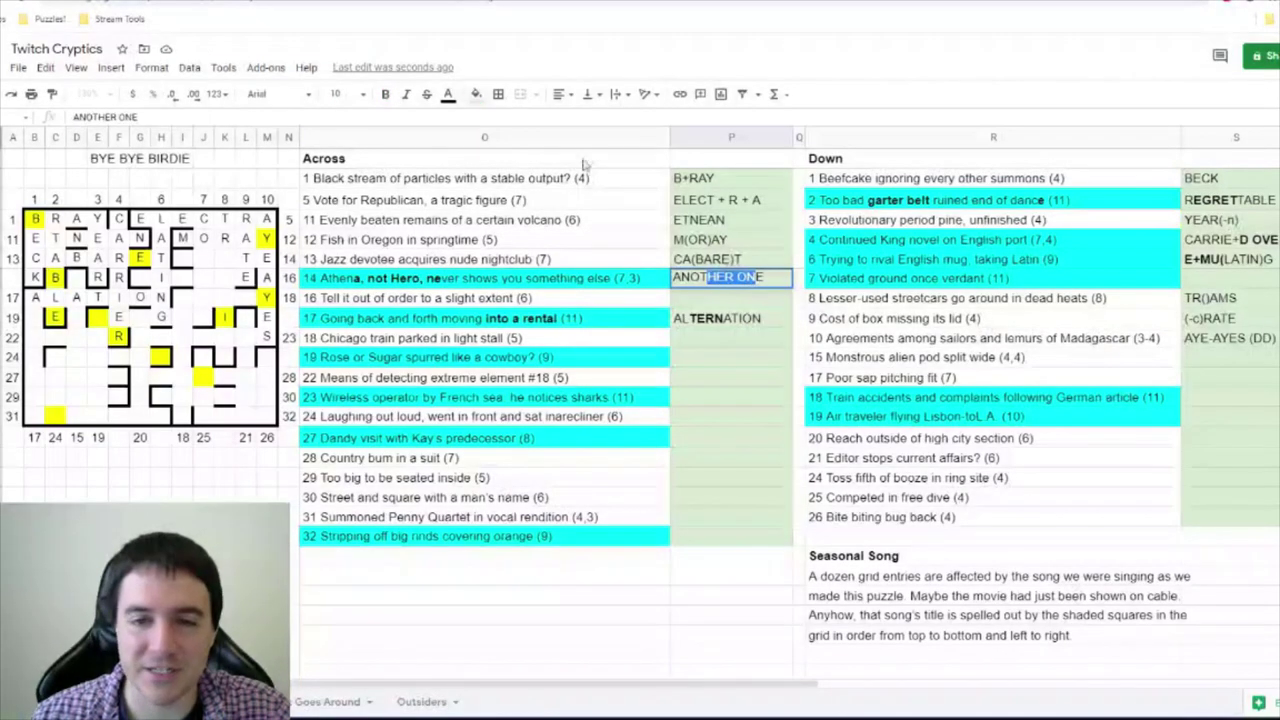
click(385, 94)
click(730, 615)
click(636, 305)
text(LITTLE)
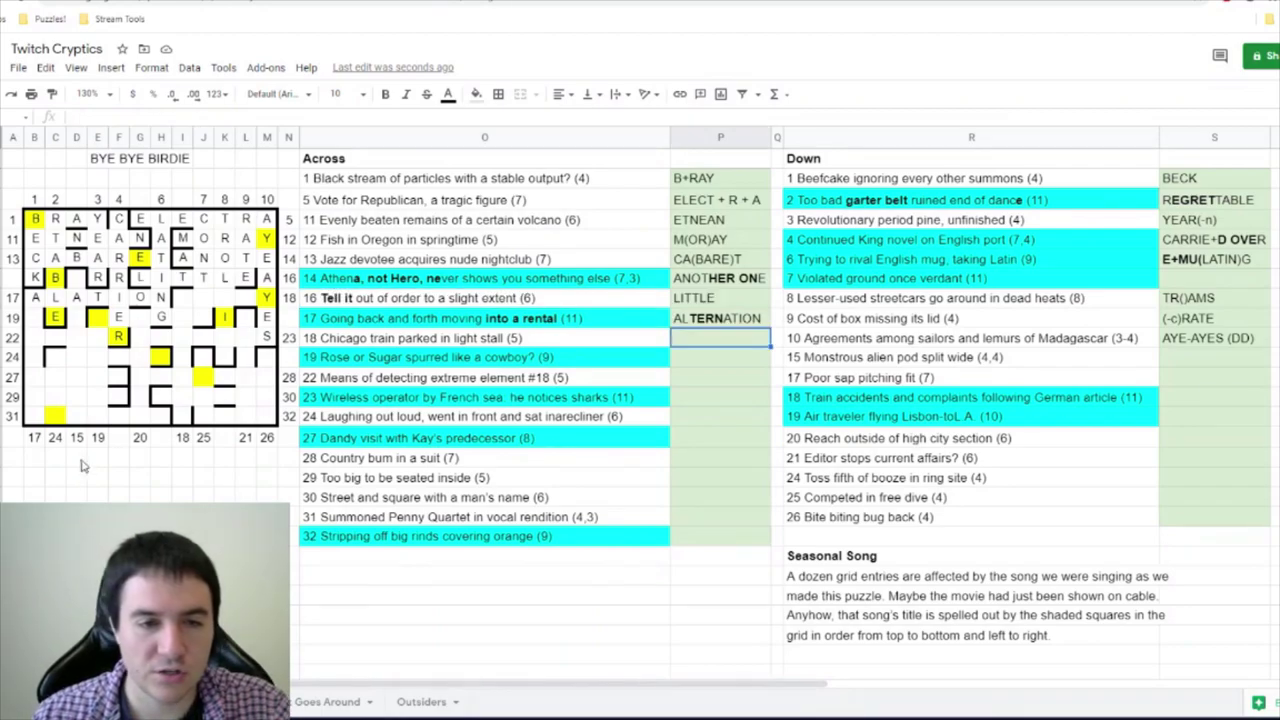
- Note D(EL)AY as the wordplay for 18 Across
text(L)
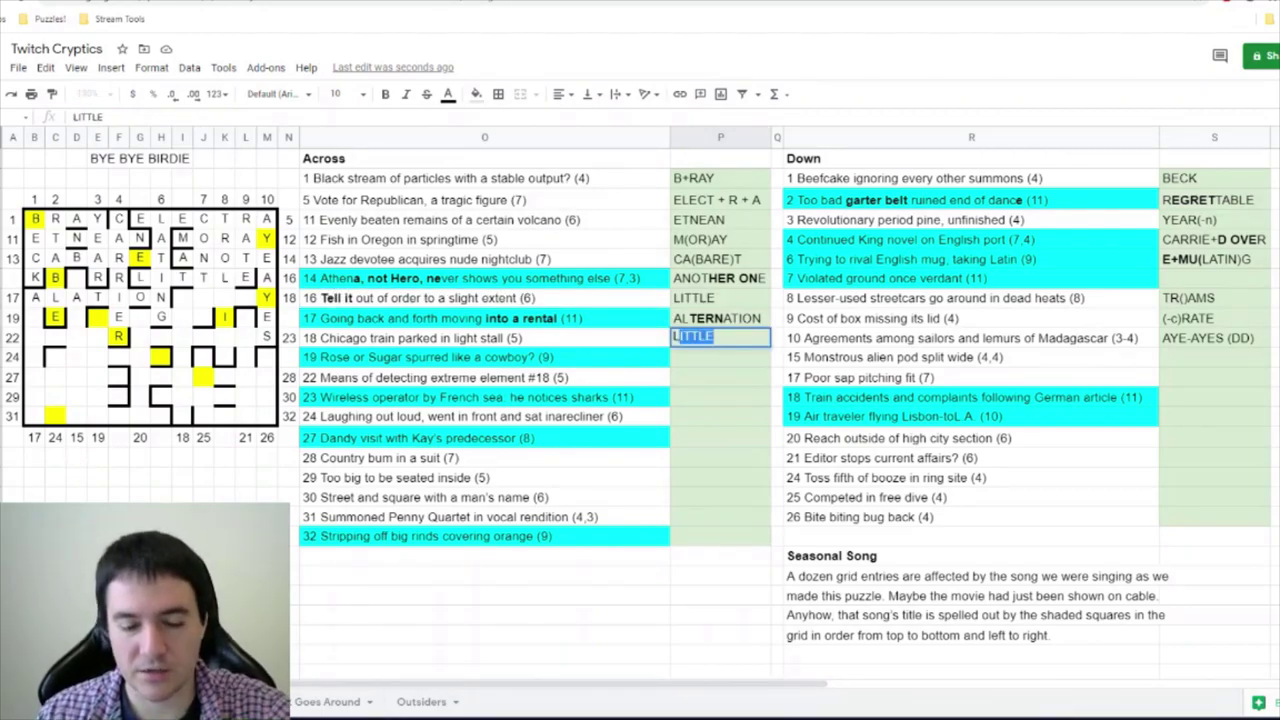
key(Delete)
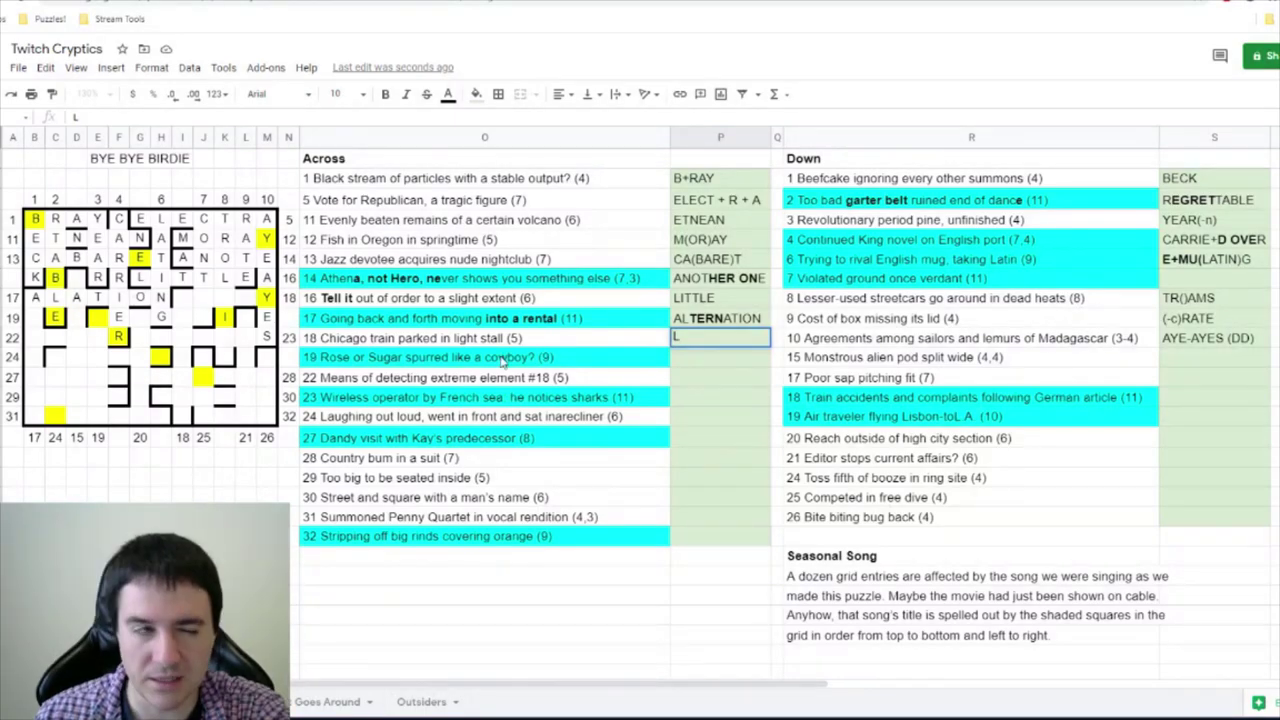
key(BackSpace)
text(DELAY)
click(685, 338)
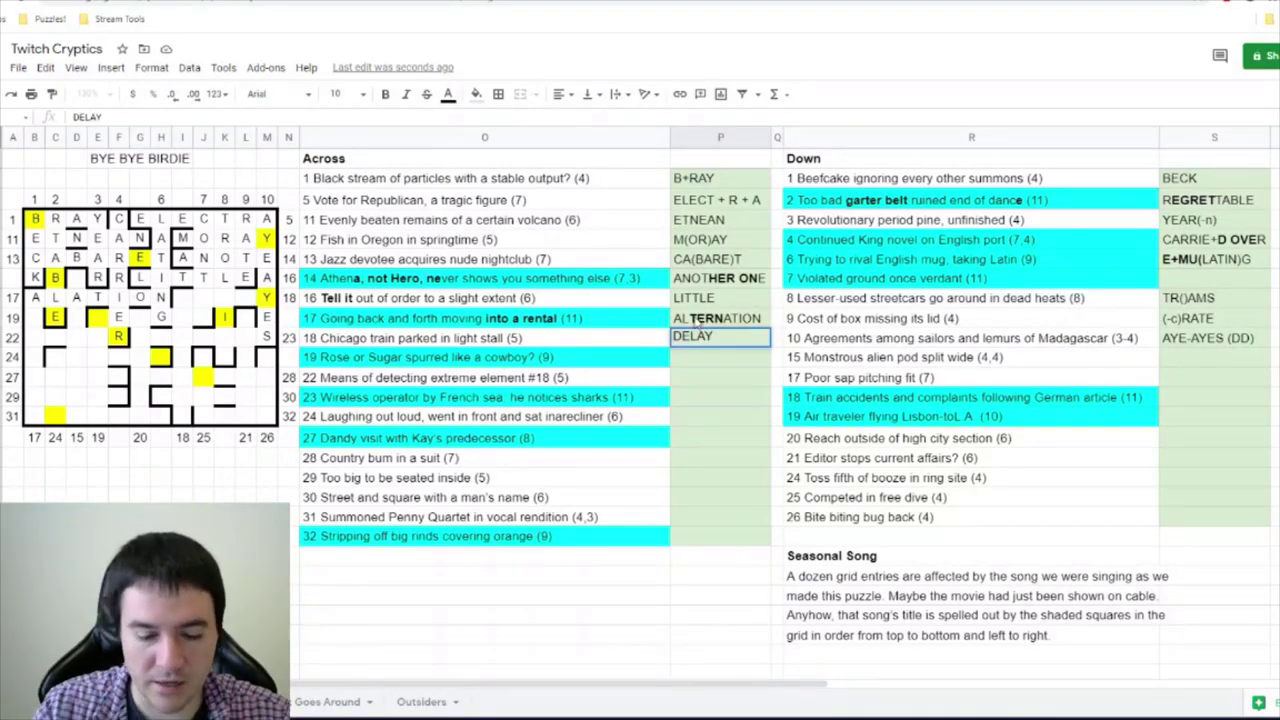
text(()
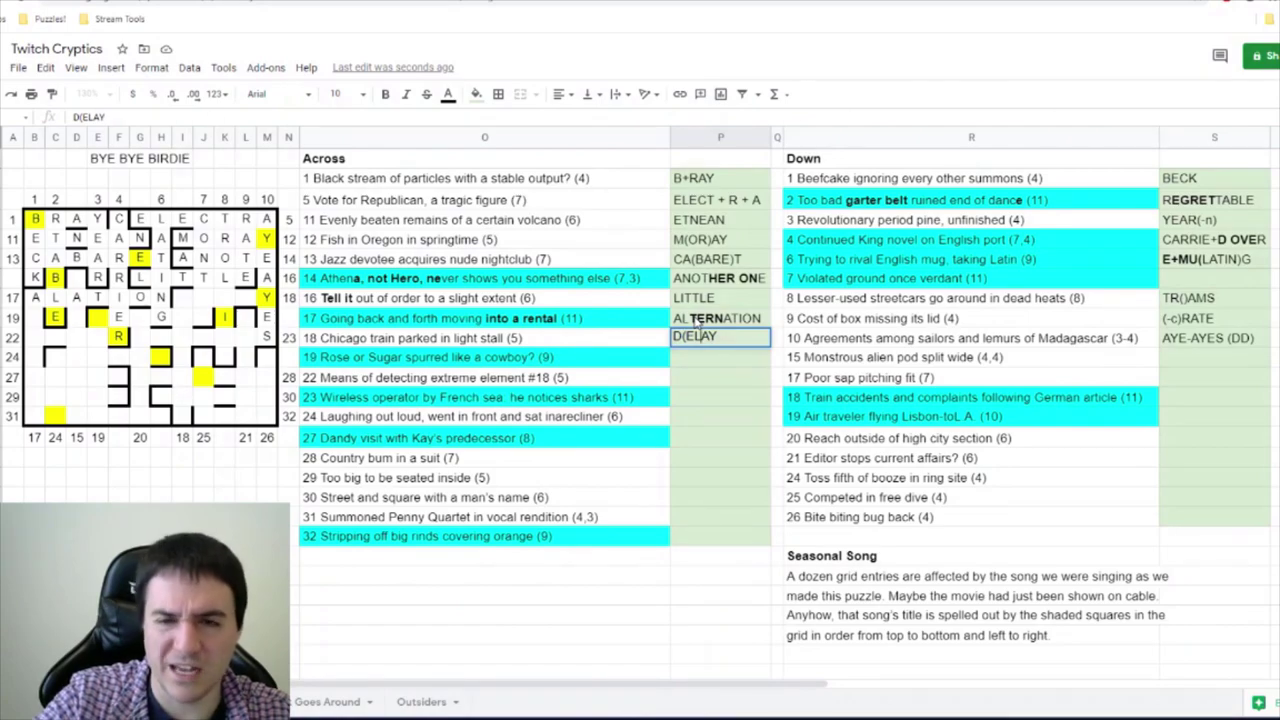
click(702, 337)
text())
click(487, 595)
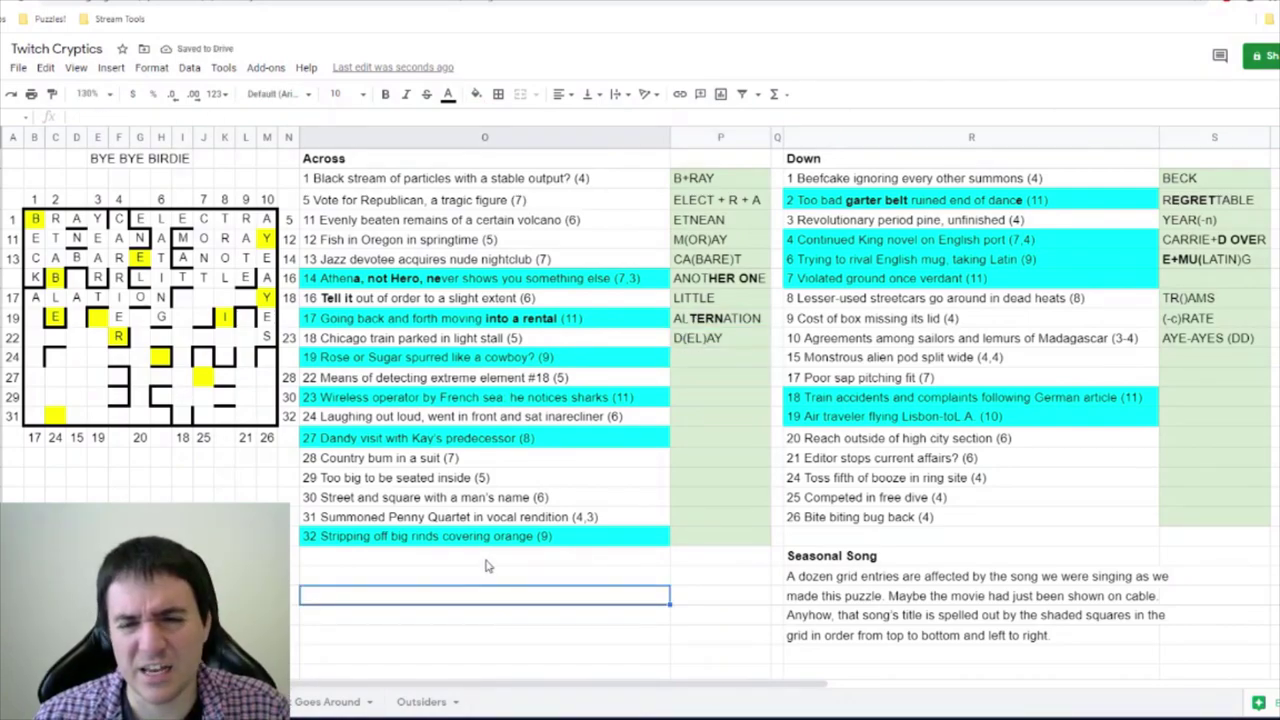
- Replace the 8 Down note with T(ROLL)IES
drag(224, 218, 226, 366)
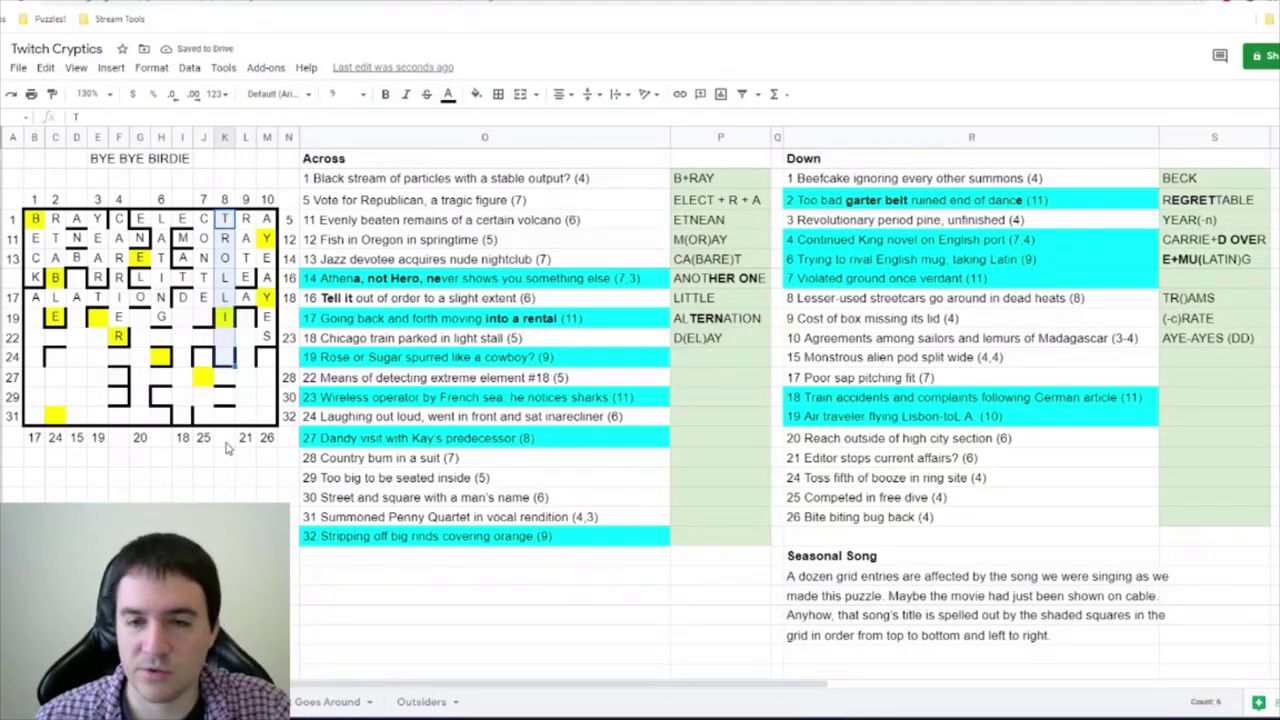
click(1172, 290)
text(TROLLIES)
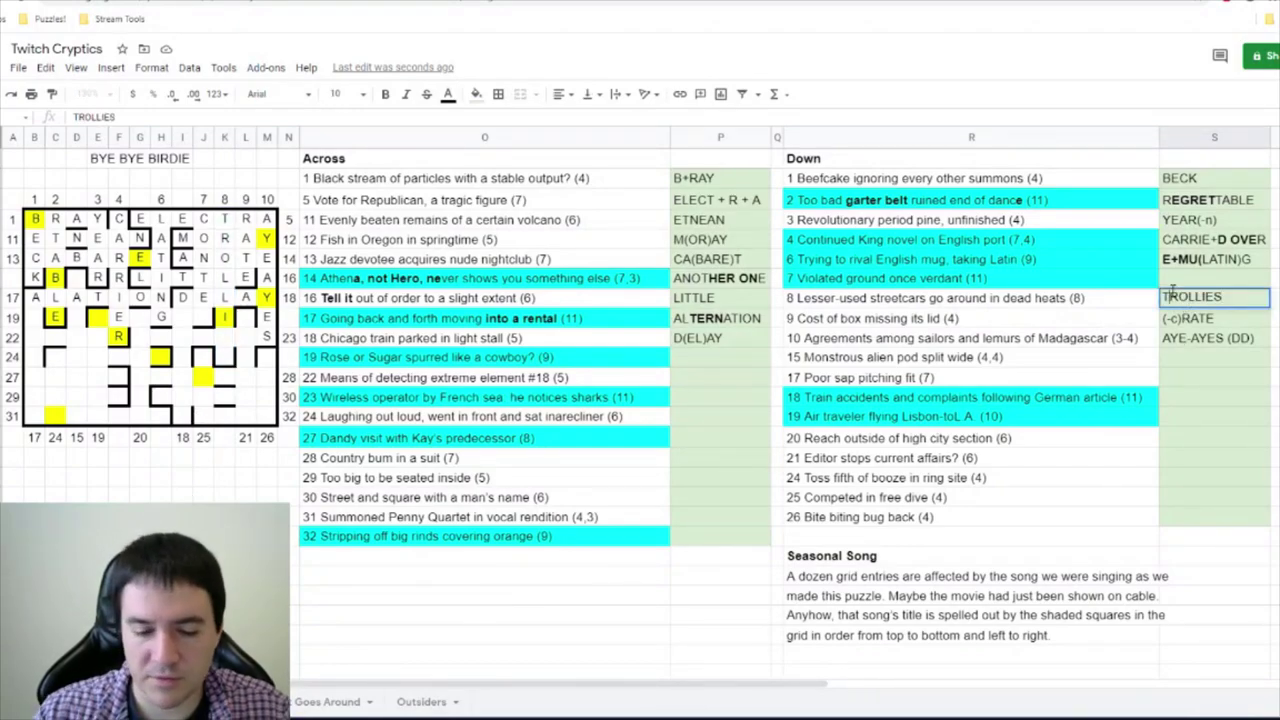
click(1169, 296)
text((-c)
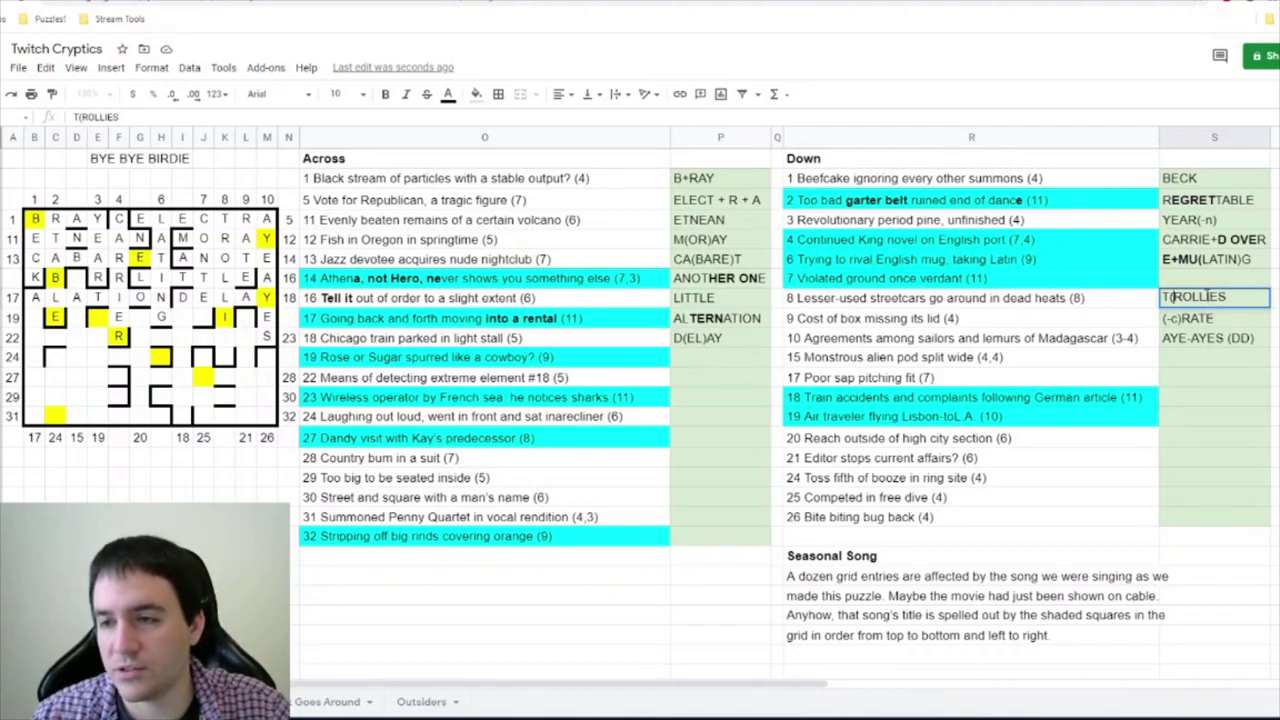
text())
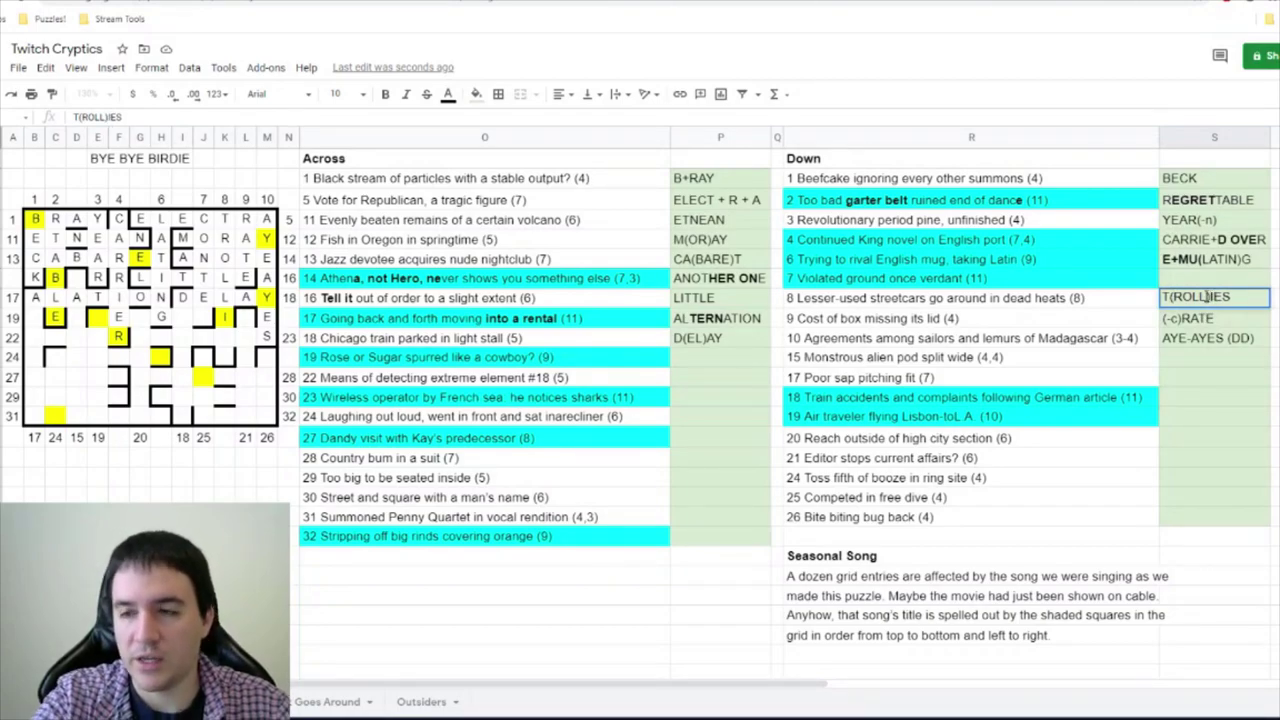
key(Return)
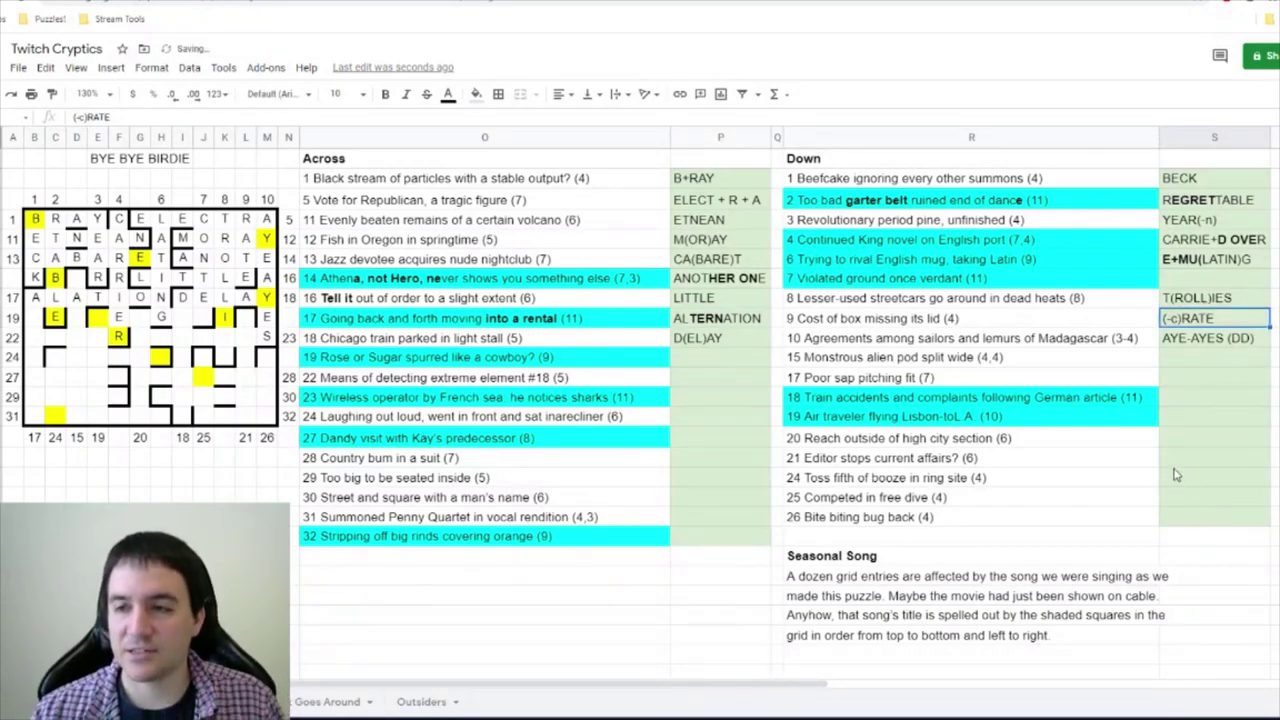
- Enter BOWL+EGGED beside 19 Across in P24
click(720, 357)
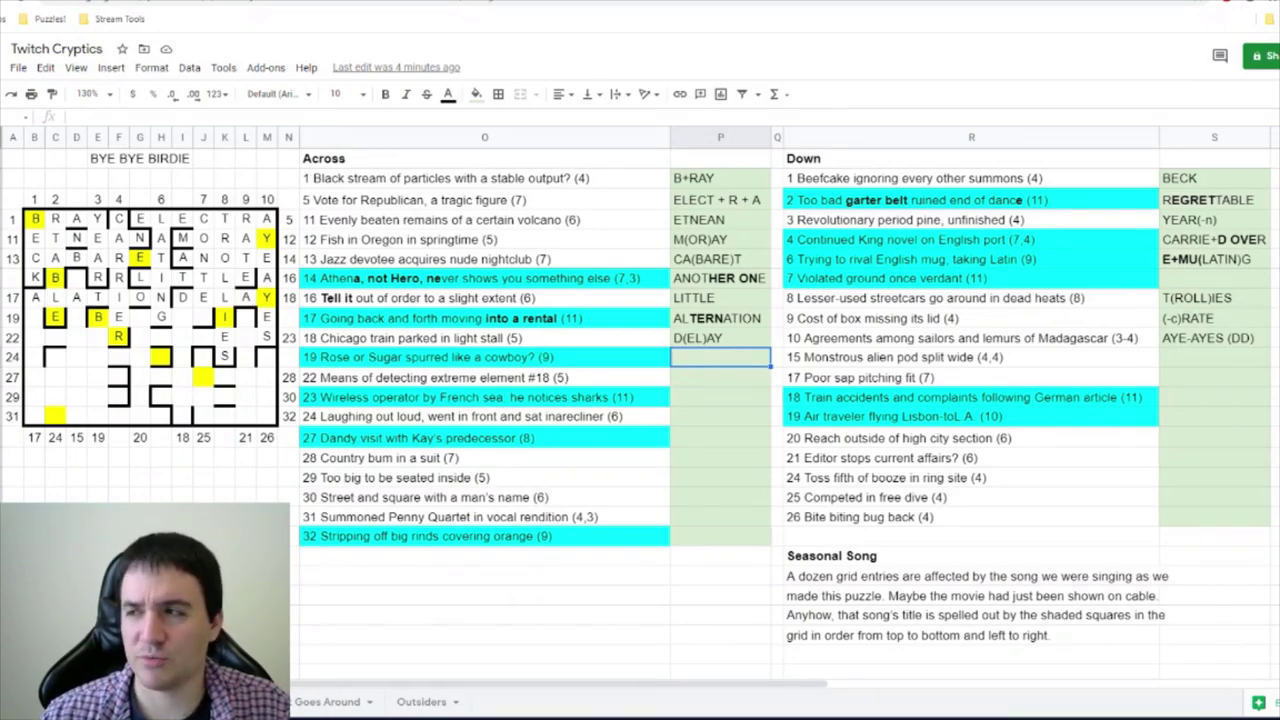
text(BO)
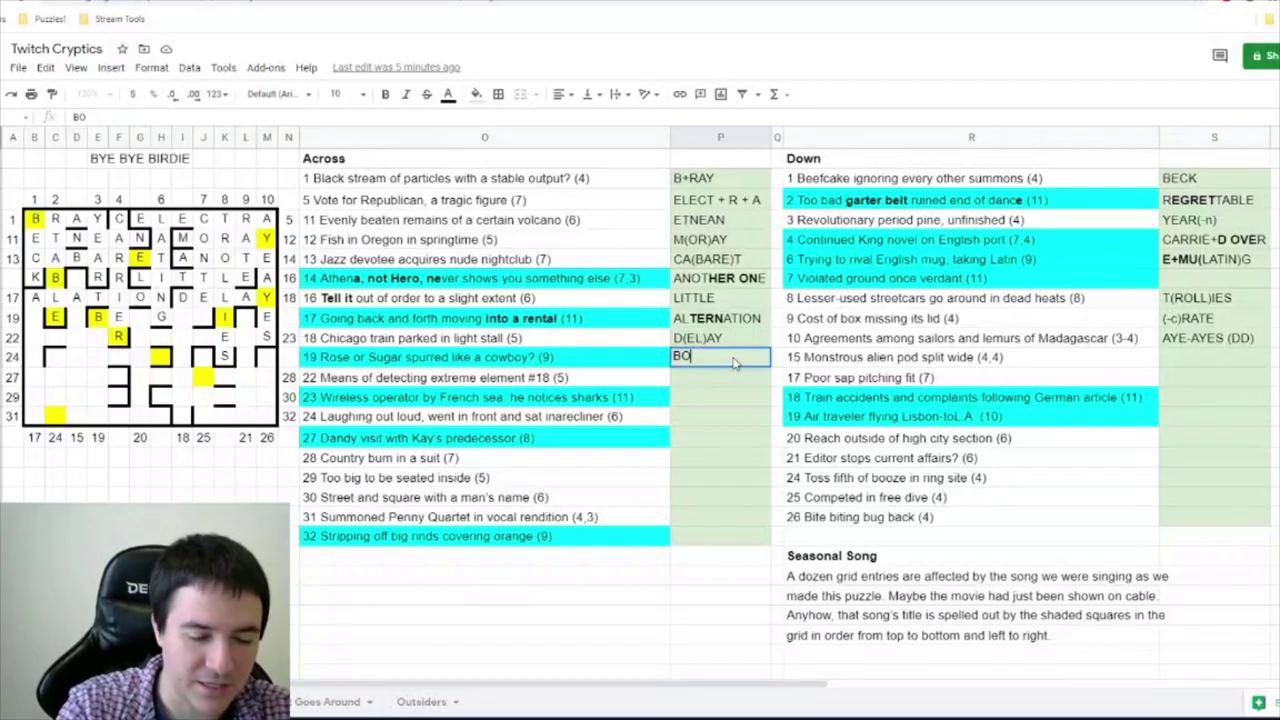
text(WL+EGGED)
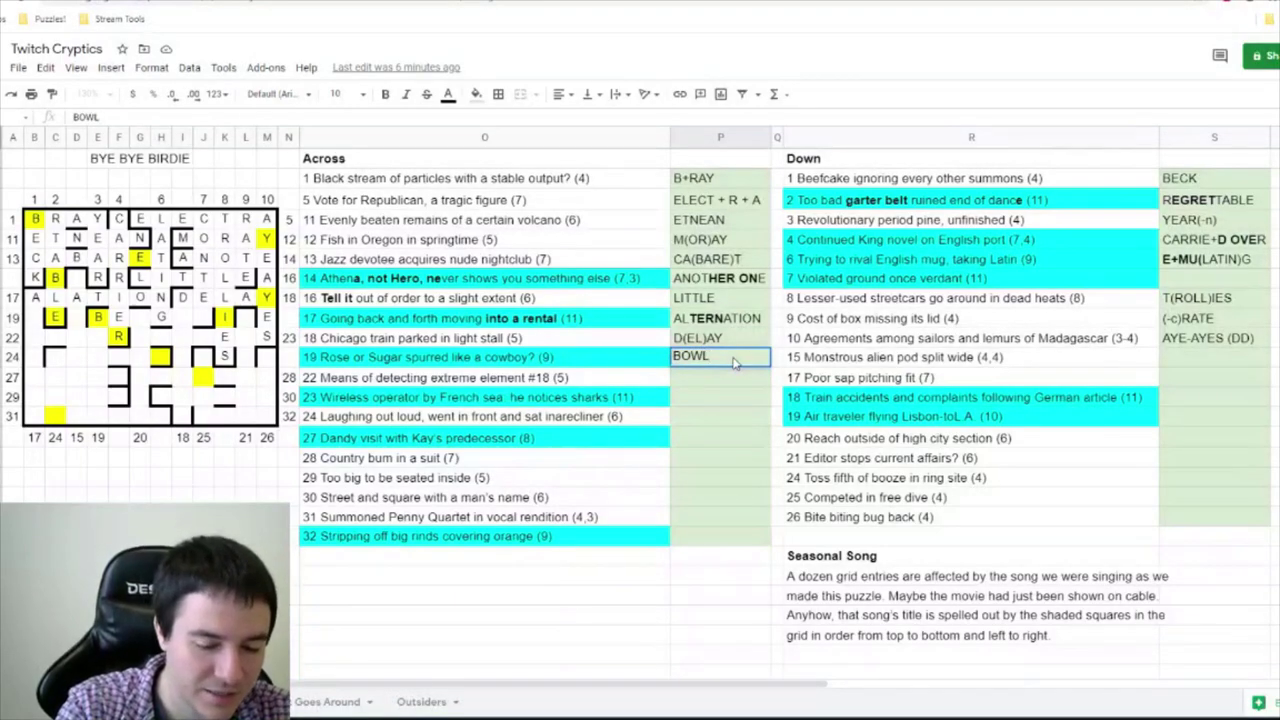
key(Return)
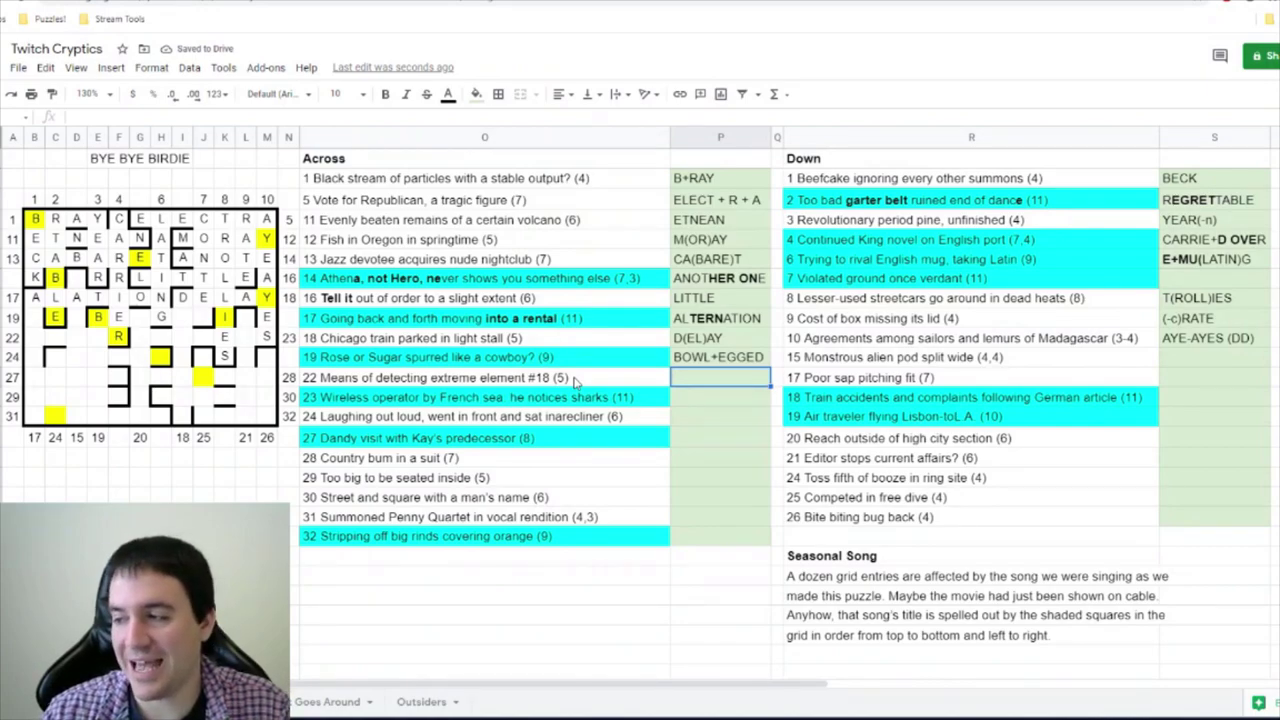
- Bold 'Poor sap' in the 17 Down clue and enter APROPOS as its answer
click(1200, 380)
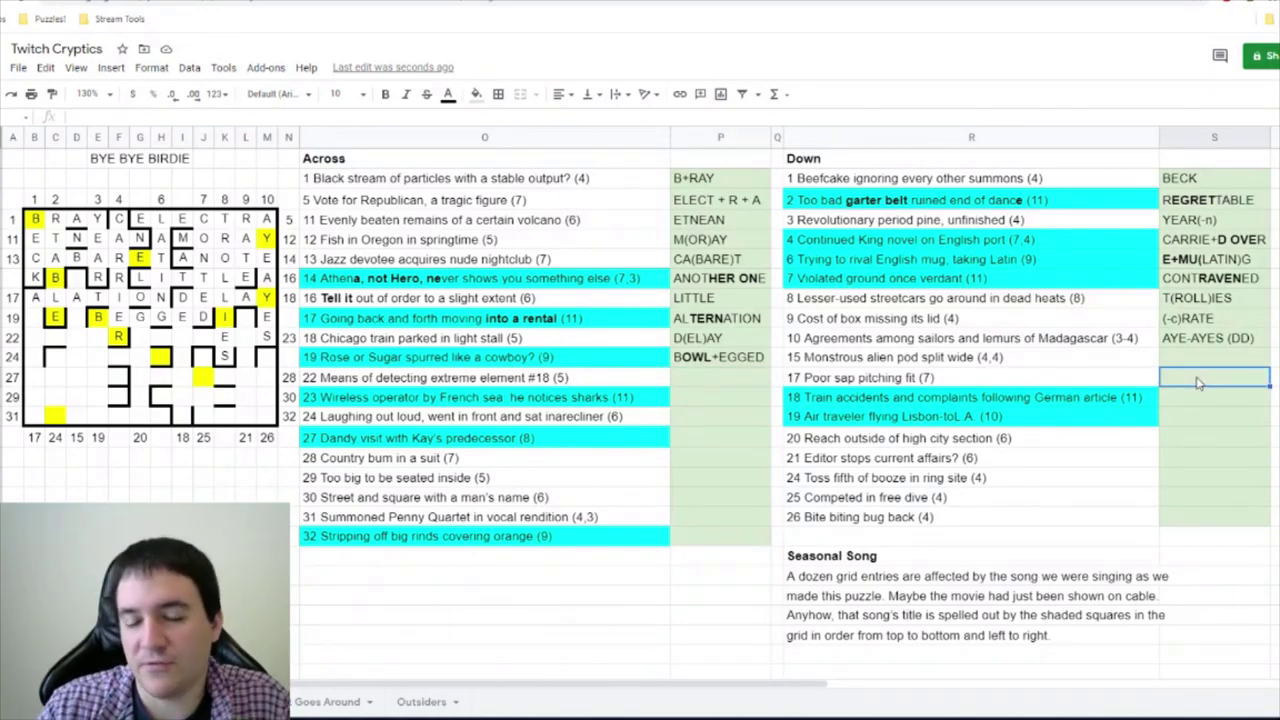
double_click(855, 376)
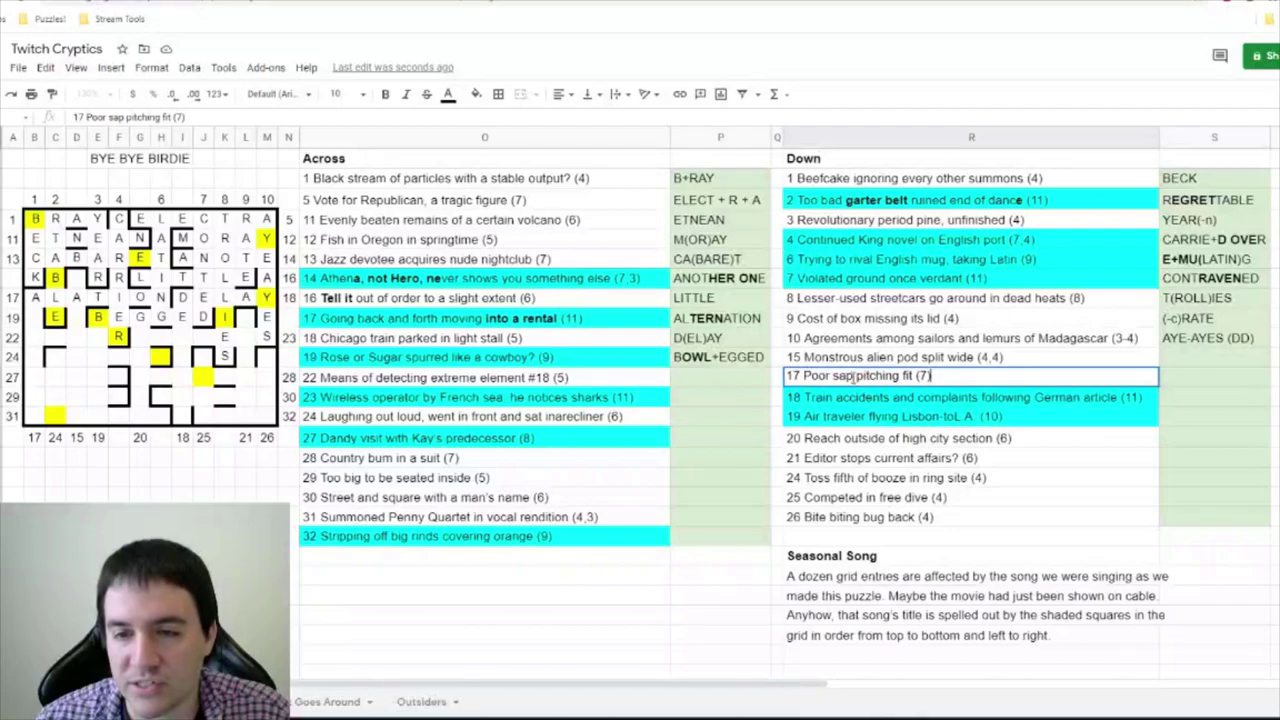
drag(855, 376, 806, 376)
key(ctrl+b)
click(1214, 376)
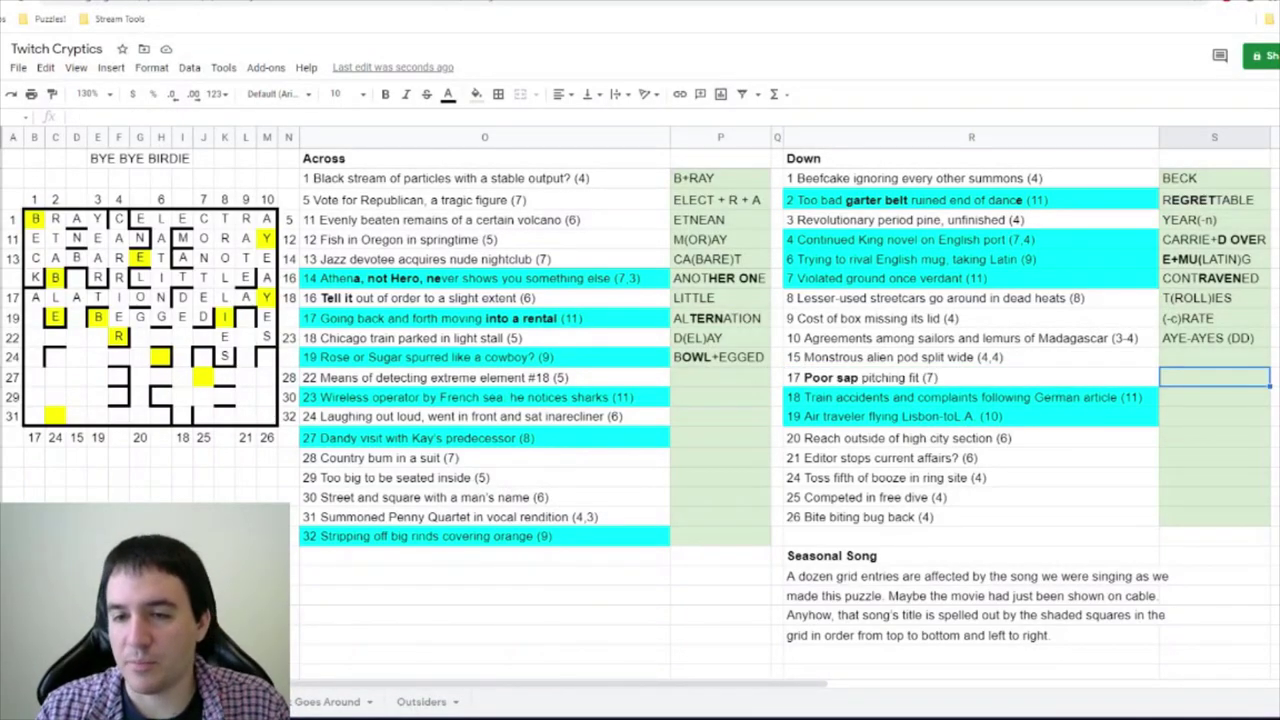
text(APROPOS)
key(Return)
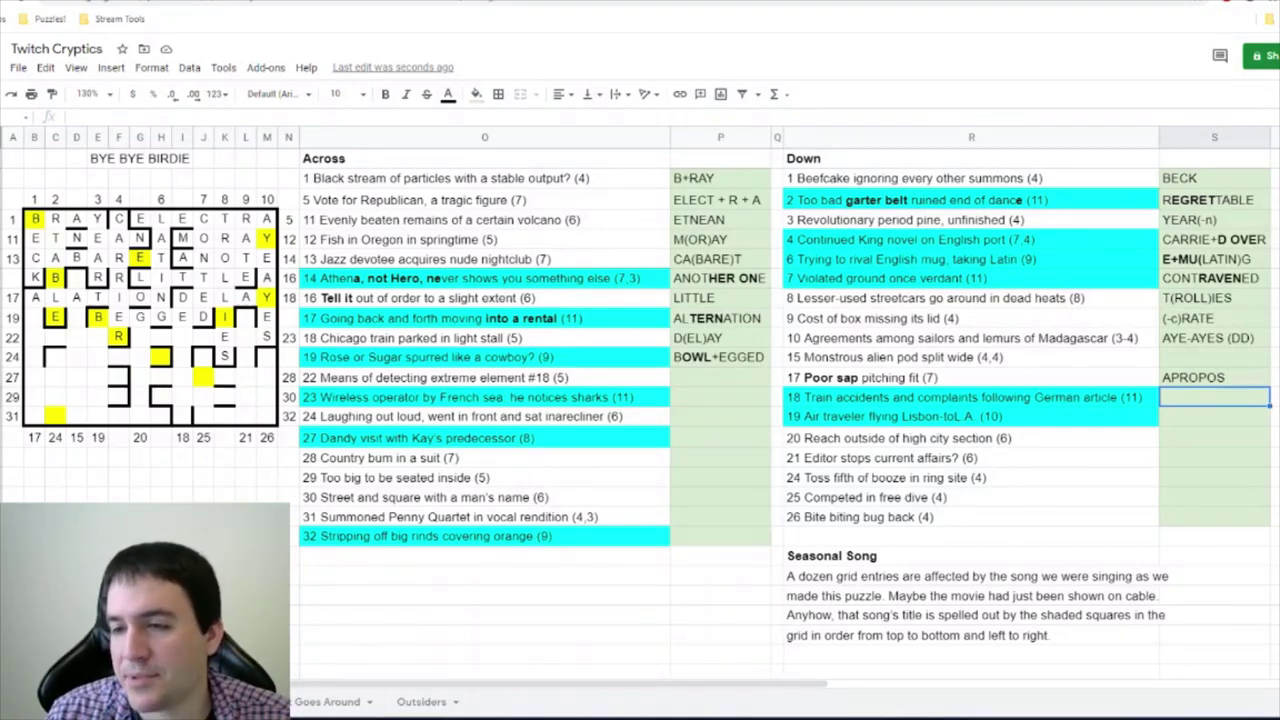
- Enter RAD+AR as the 22 Across answer, then switch to the Wikipedia Argon tab
click(484, 377)
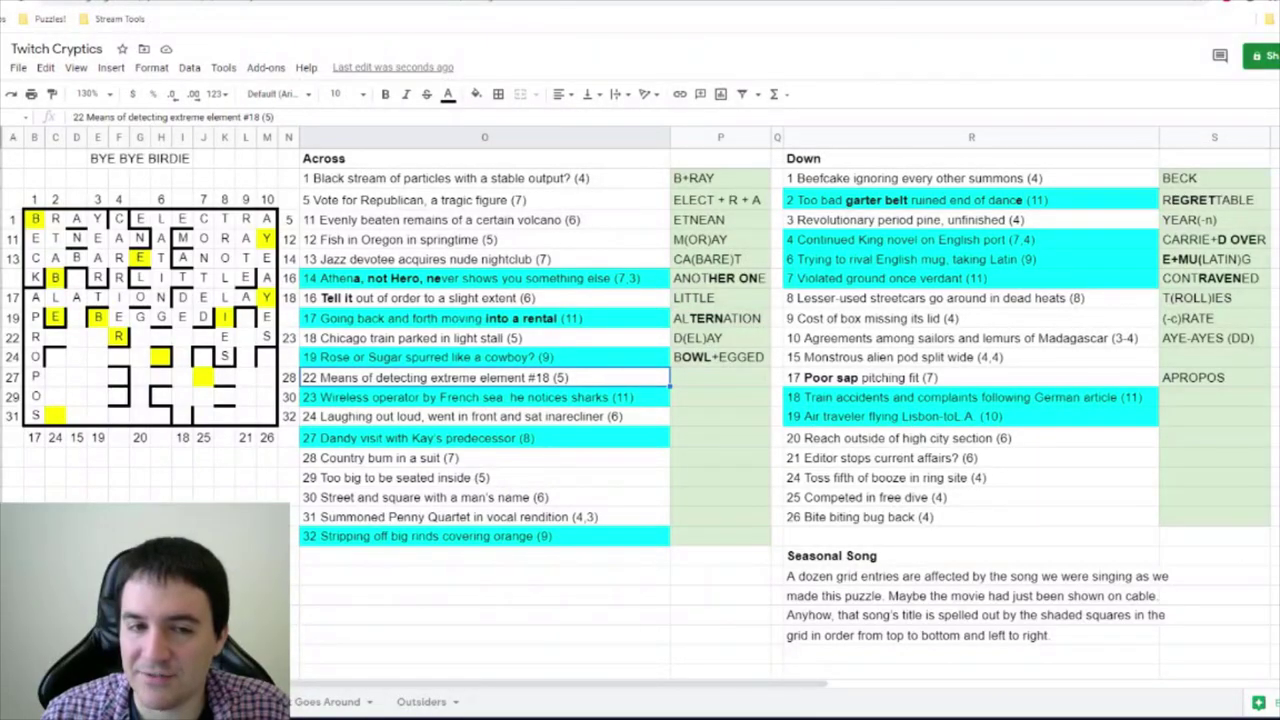
click(703, 378)
text(RADAR)
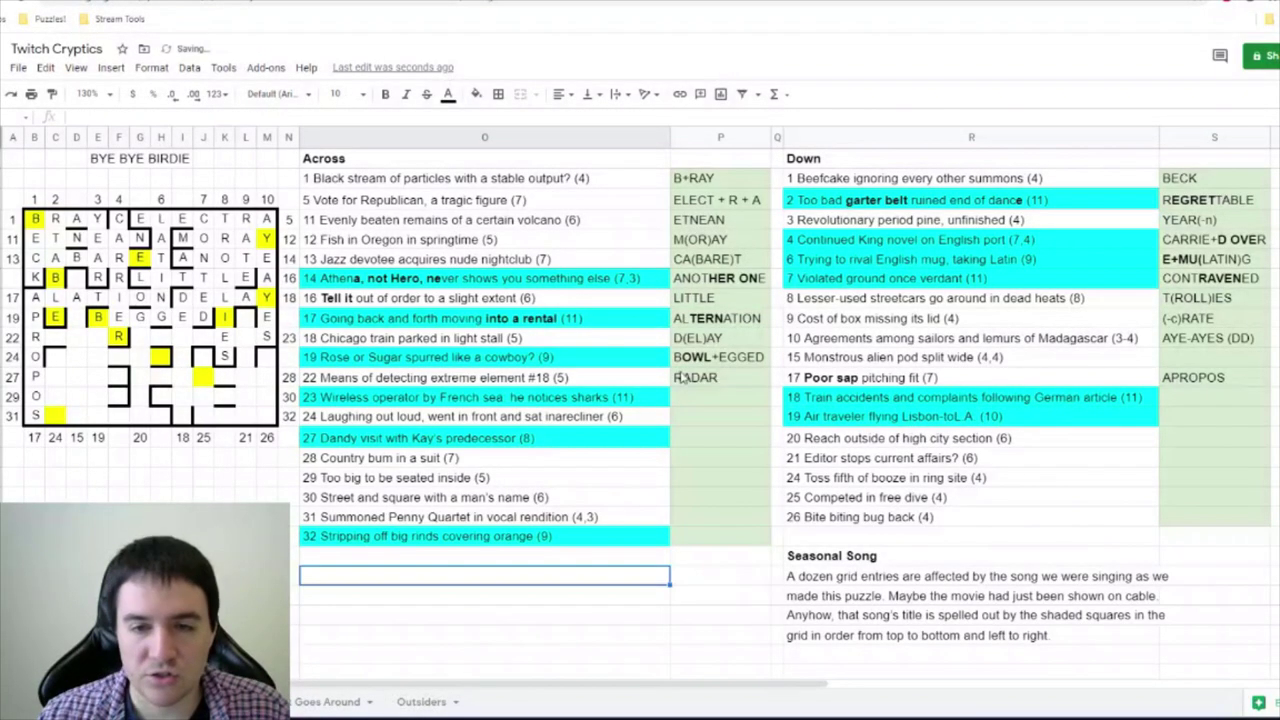
click(703, 378)
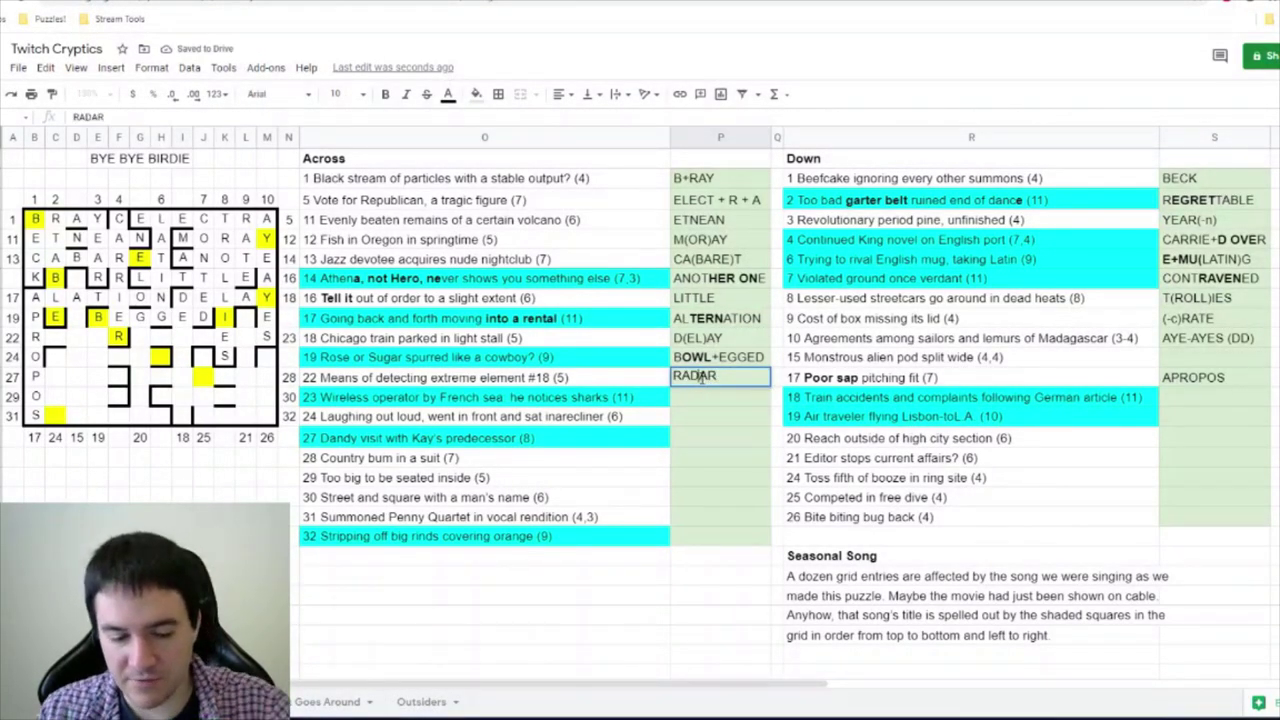
text(+)
key(Return)
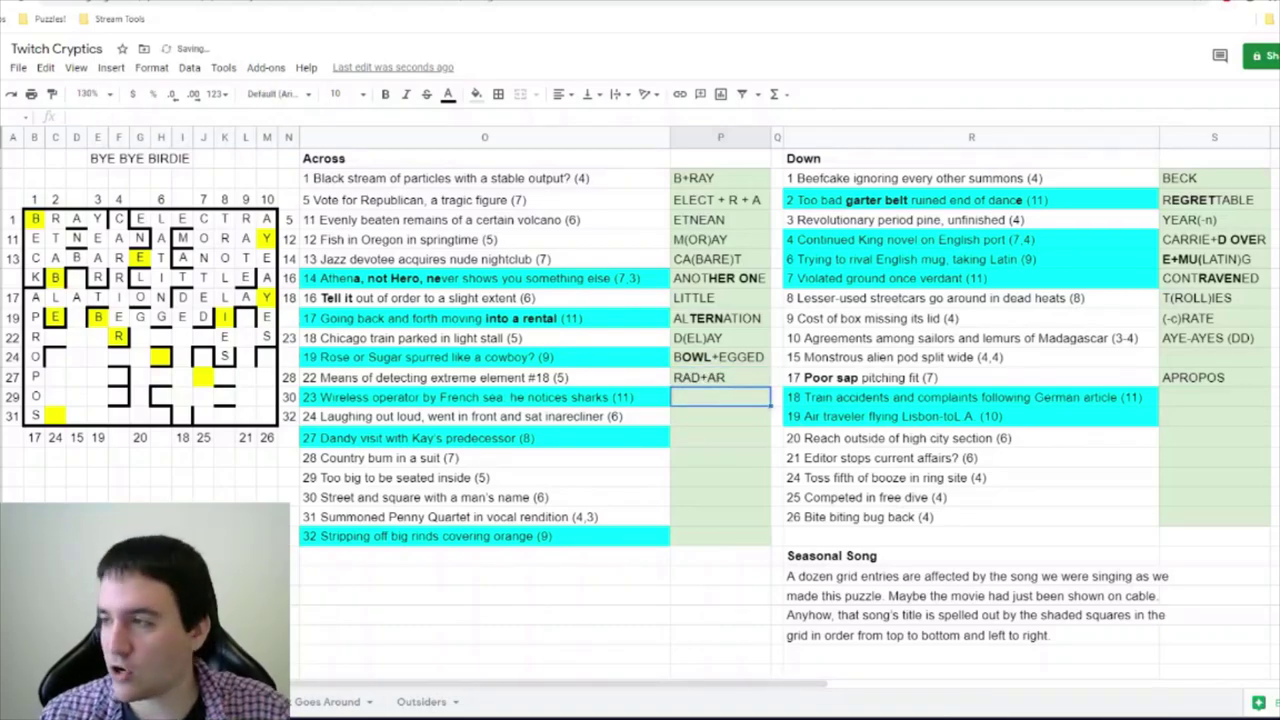
key(ctrl+Tab)
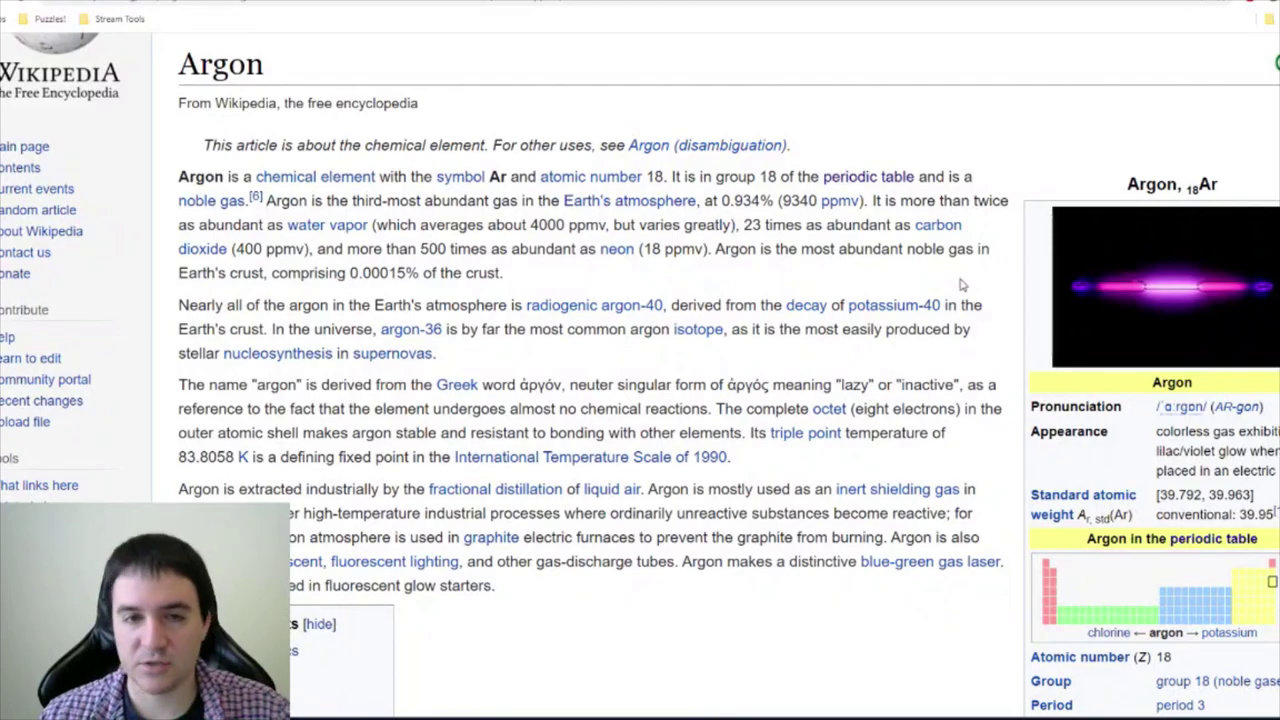
- Highlight argon's atomic number 18 and return to the crossword spreadsheet
double_click(657, 176)
key(ctrl+shift+Tab)
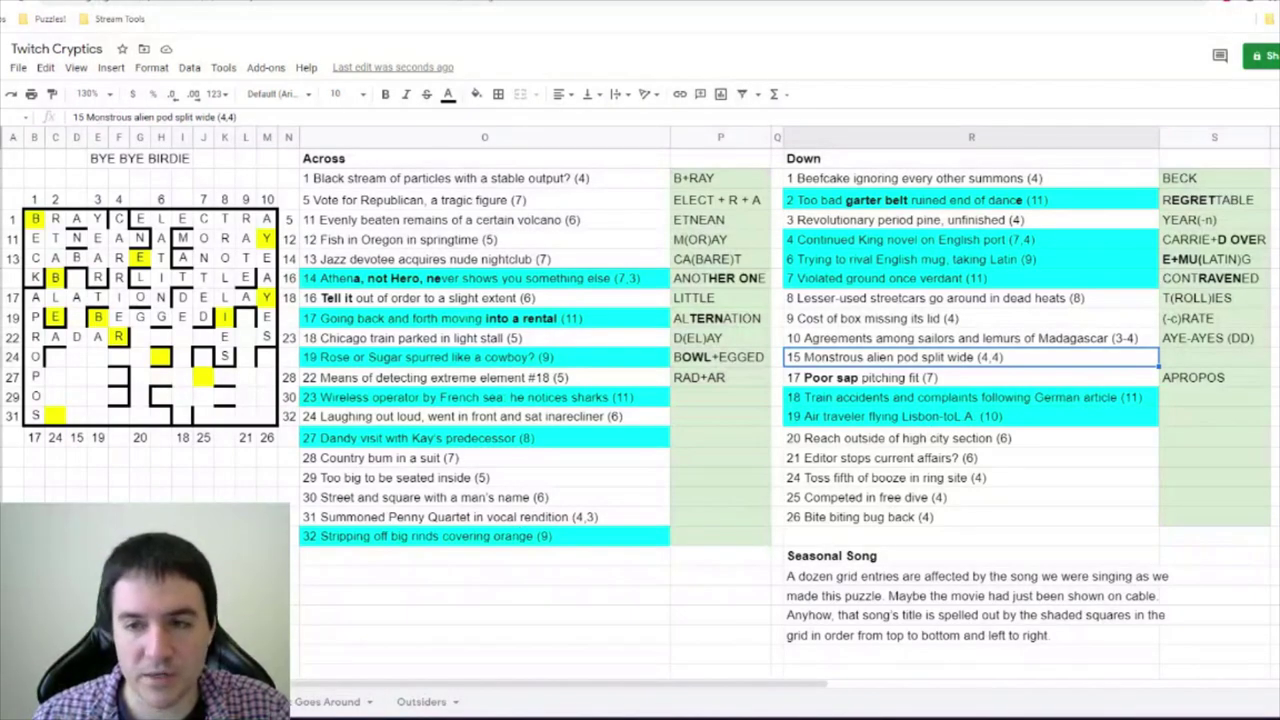
- Enter POP IN+JAY as the 27 Across answer
click(484, 437)
click(720, 437)
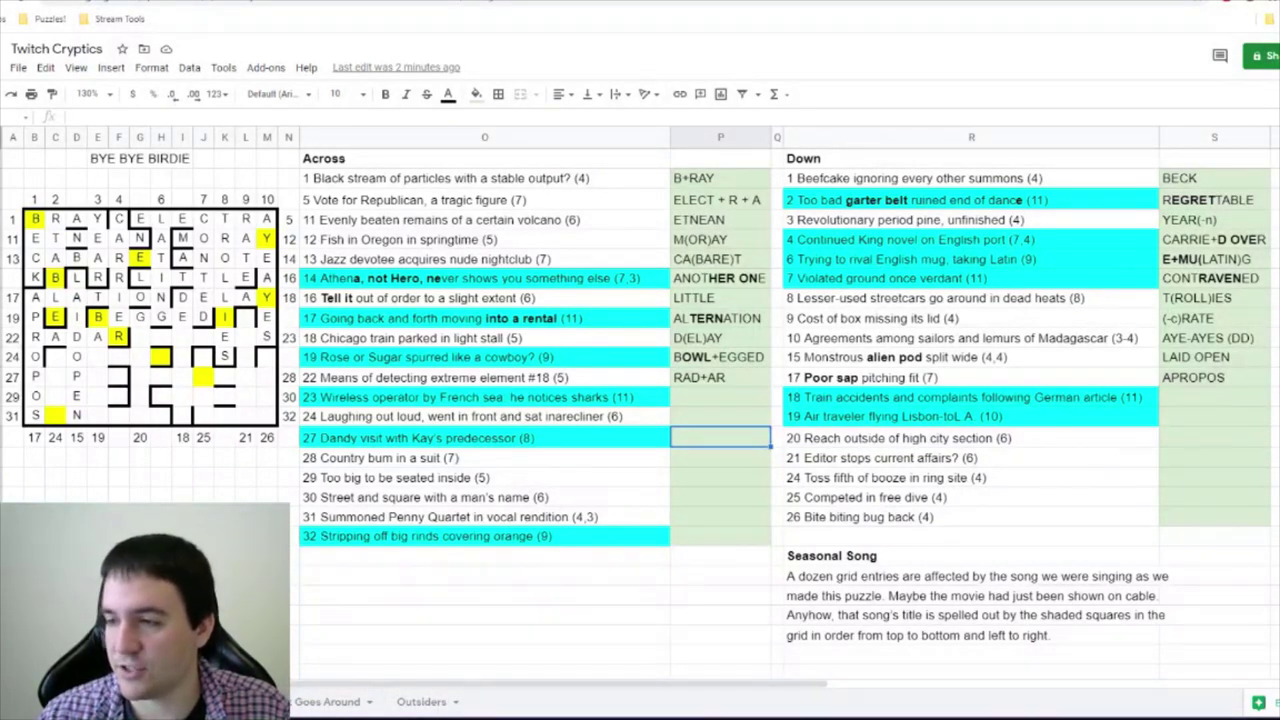
text(POP IN+JAY)
click(485, 477)
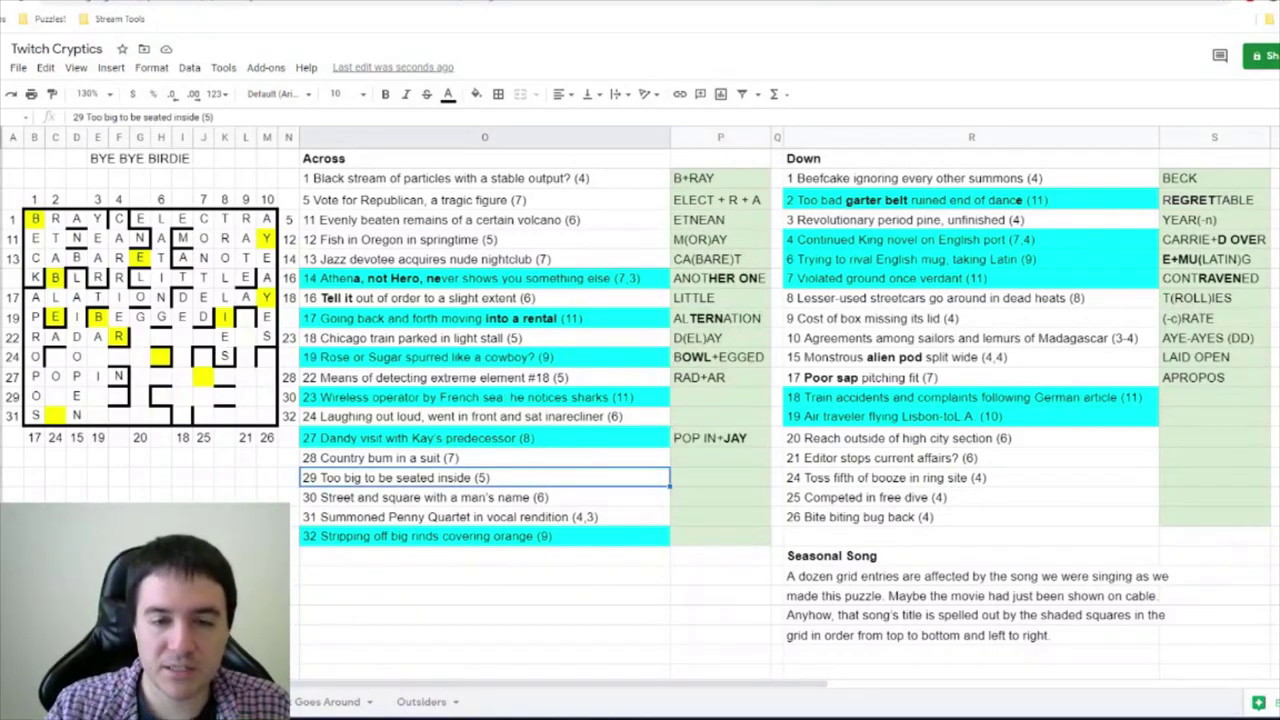
- Bold 'in a suit' in the 28 Across clue and enter TUNISIA as its answer
click(720, 477)
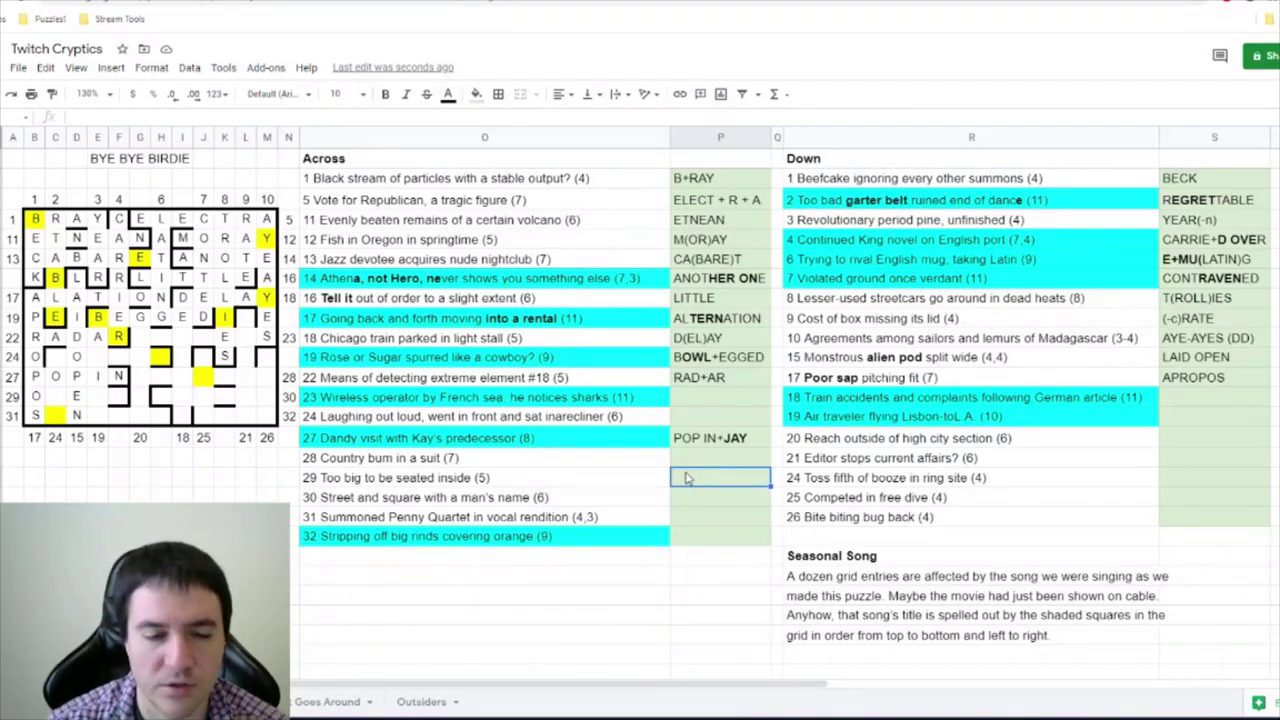
double_click(425, 459)
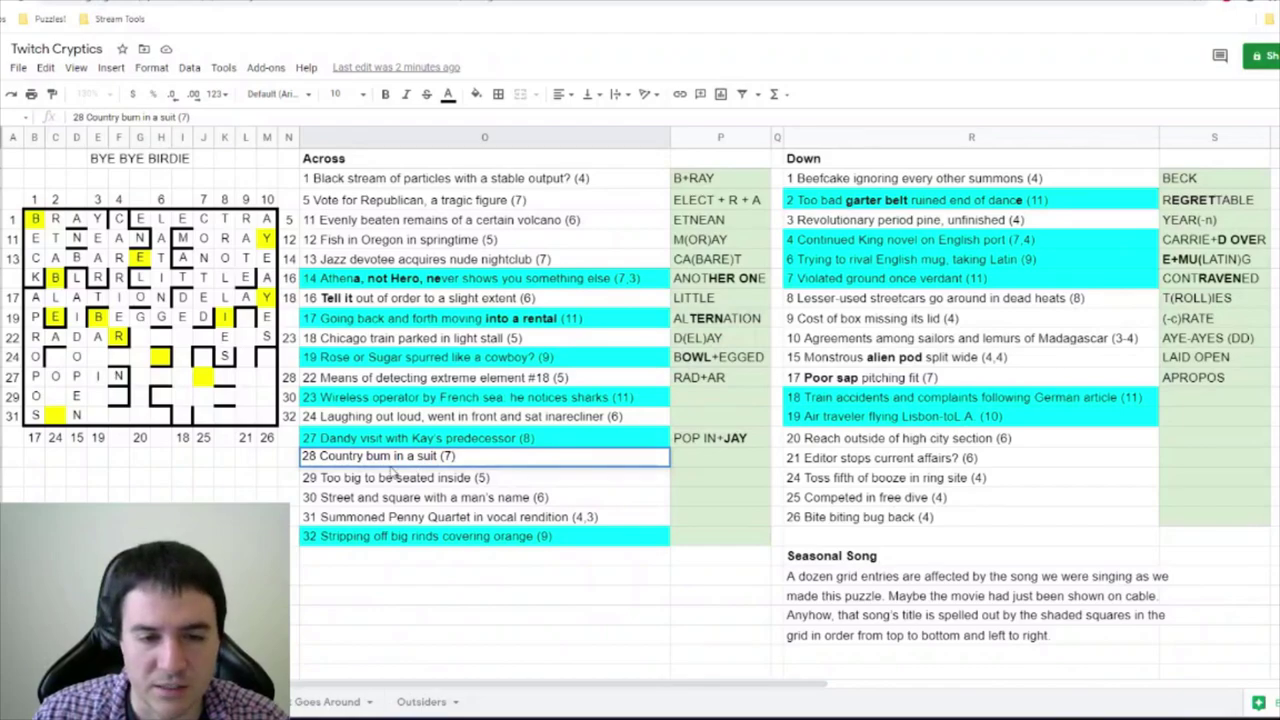
drag(393, 457, 440, 457)
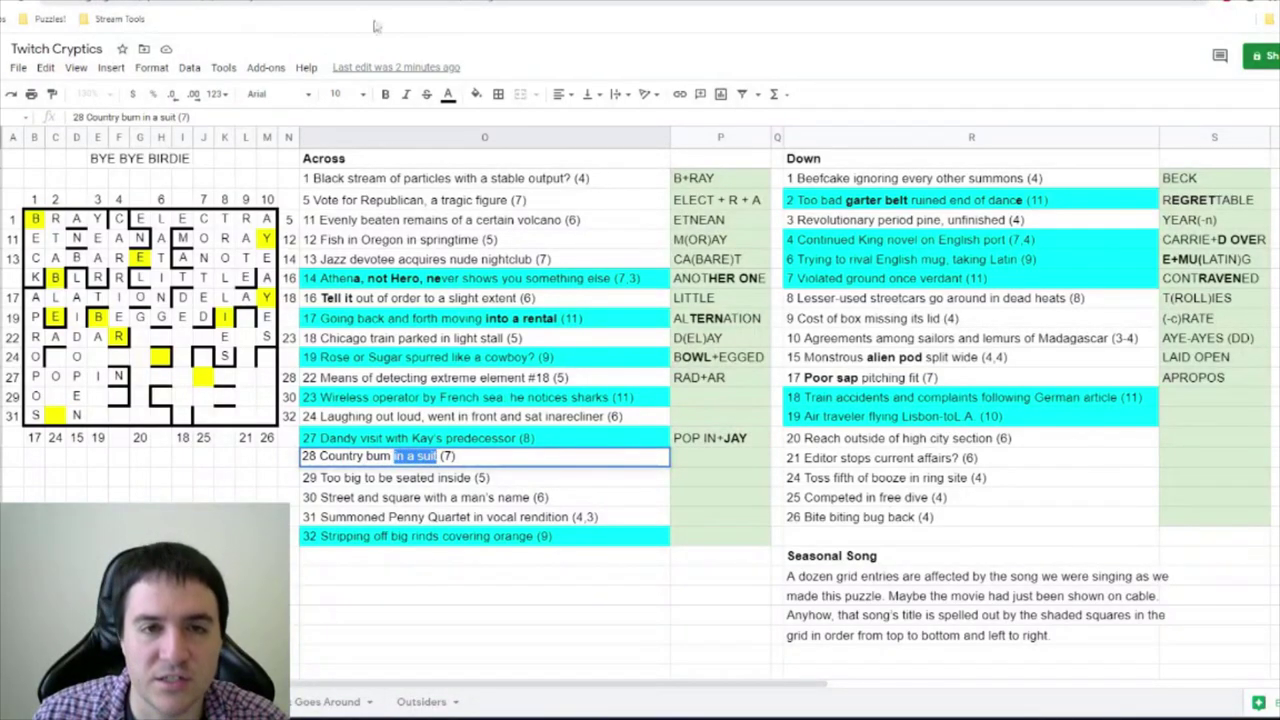
click(385, 93)
key(Tab)
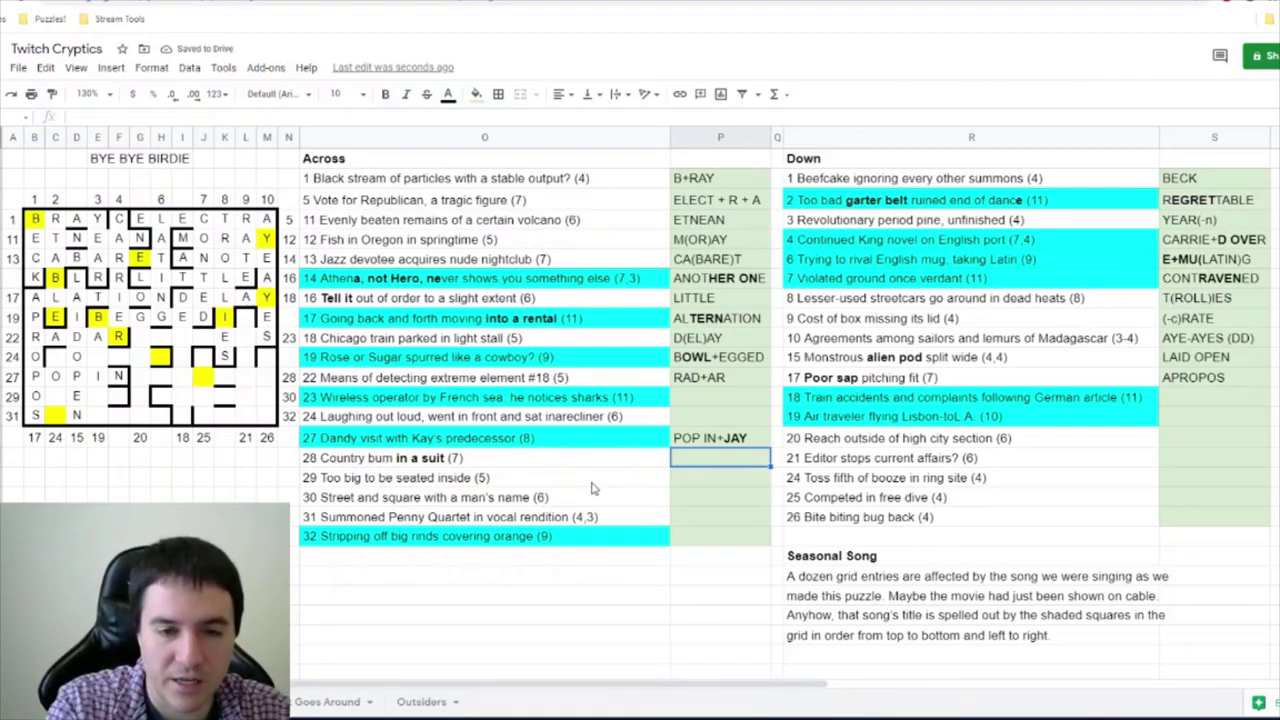
text(TUNISIA)
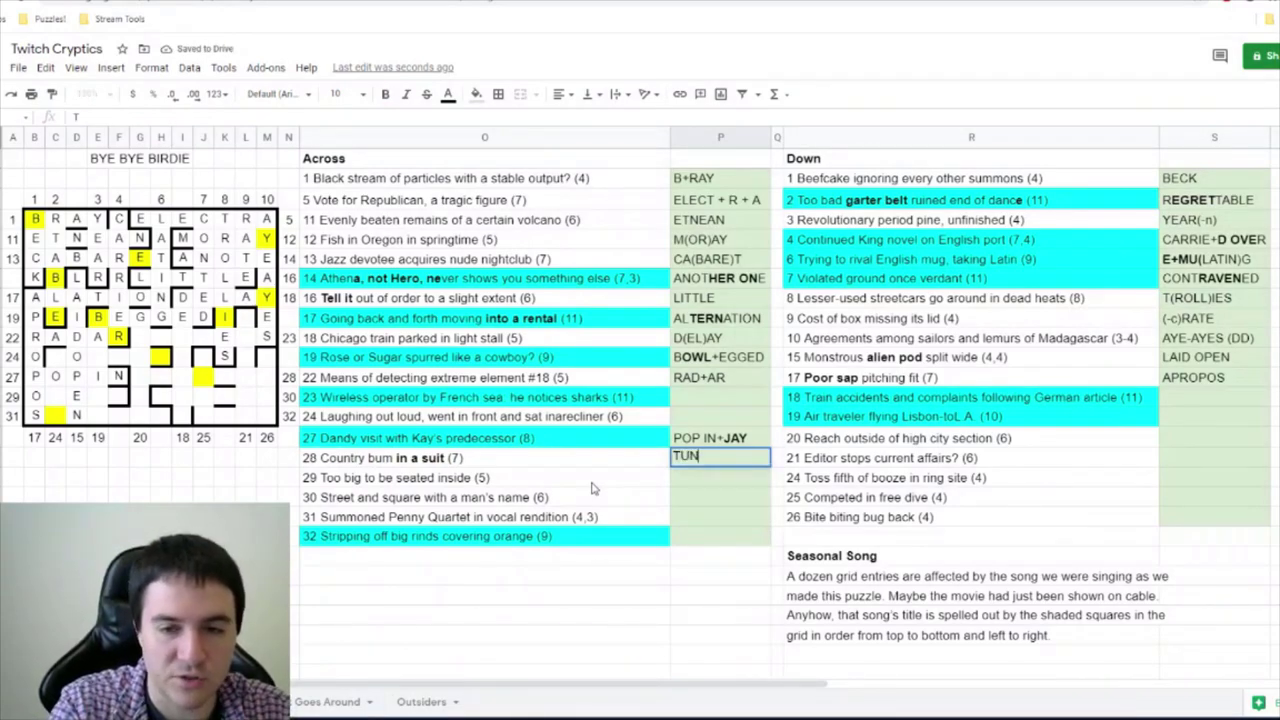
click(55, 397)
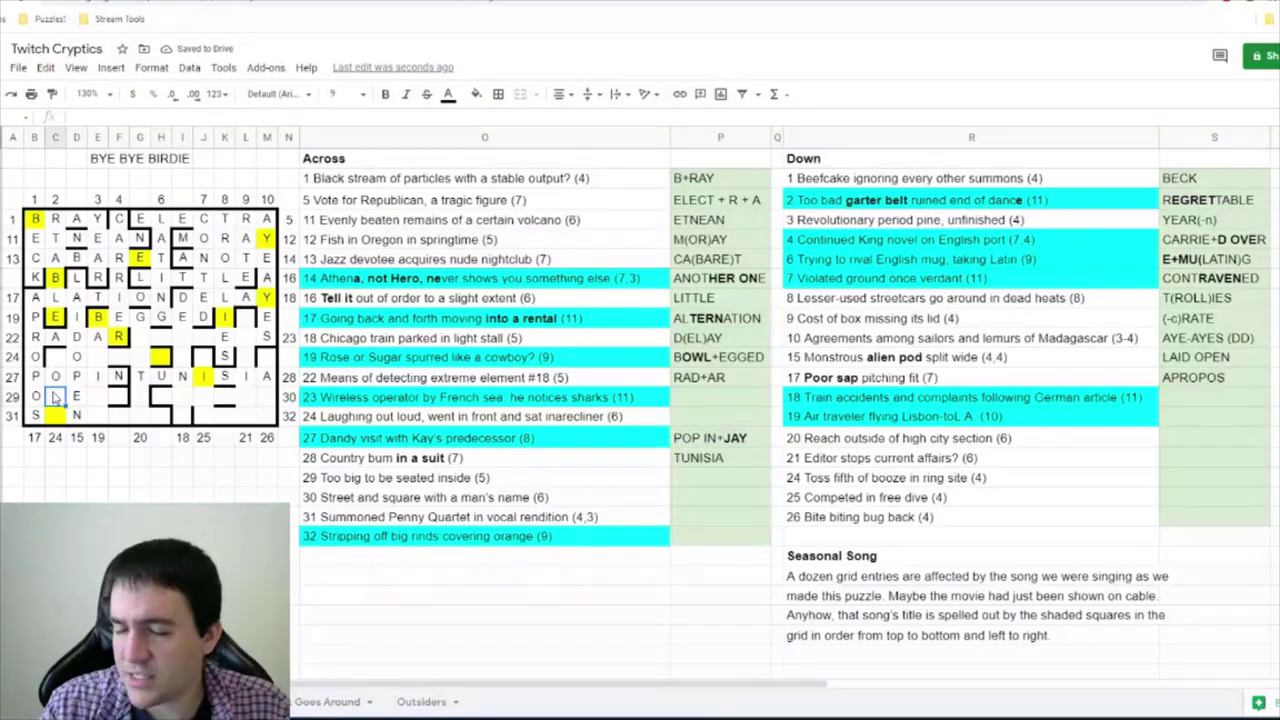
- Bold the hidden-word letters in the 29 Across clue
double_click(364, 476)
drag(364, 476, 406, 476)
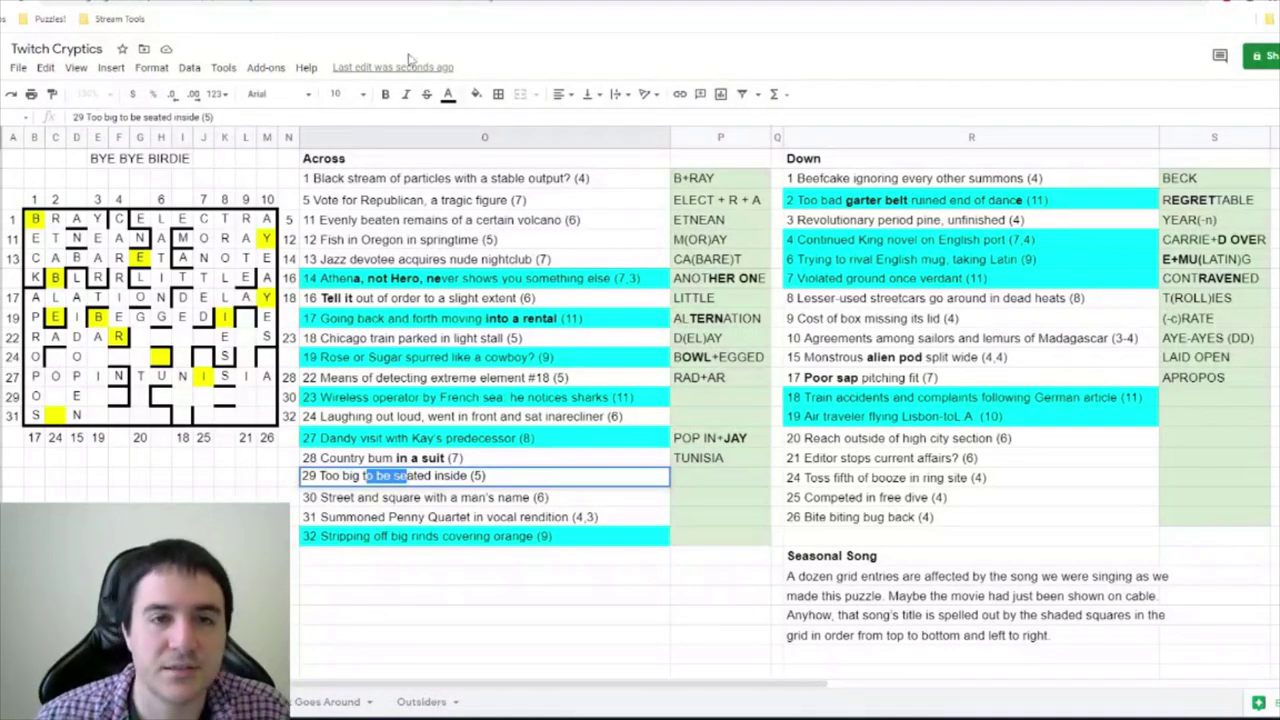
click(385, 93)
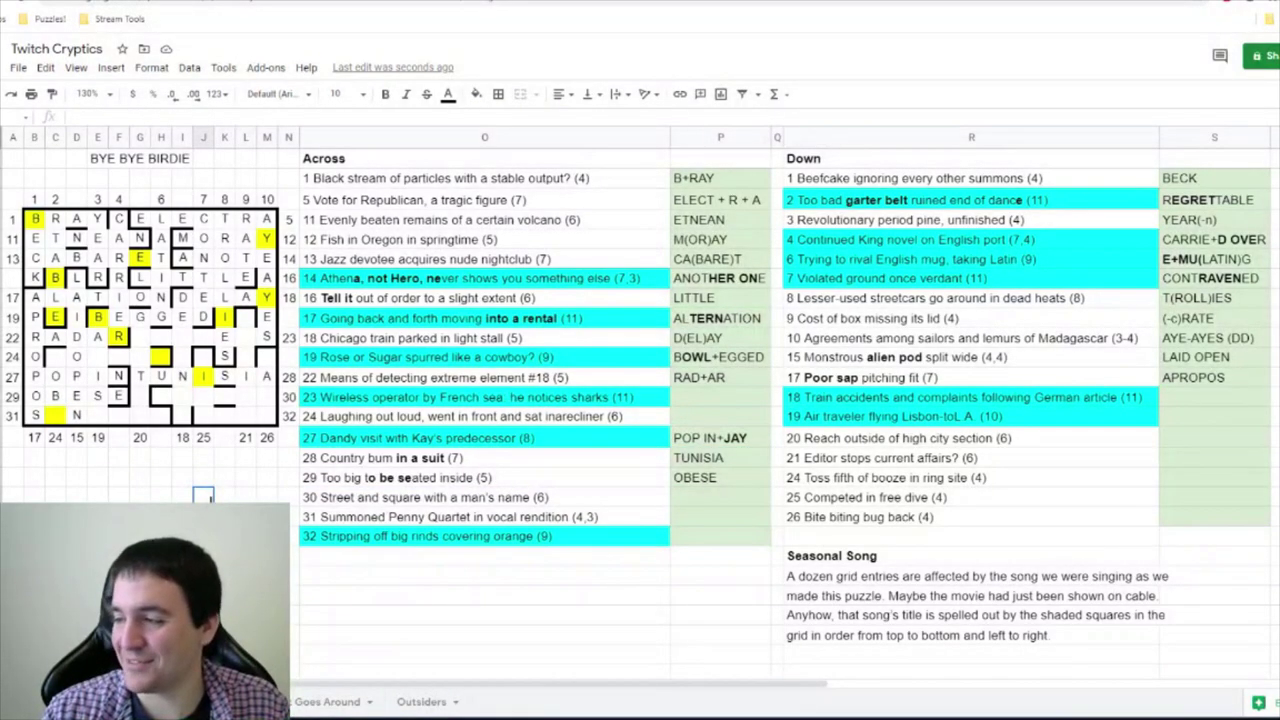
- Enter SENT FOR as the 31 Across answer, leaving its clue unchanged
click(720, 516)
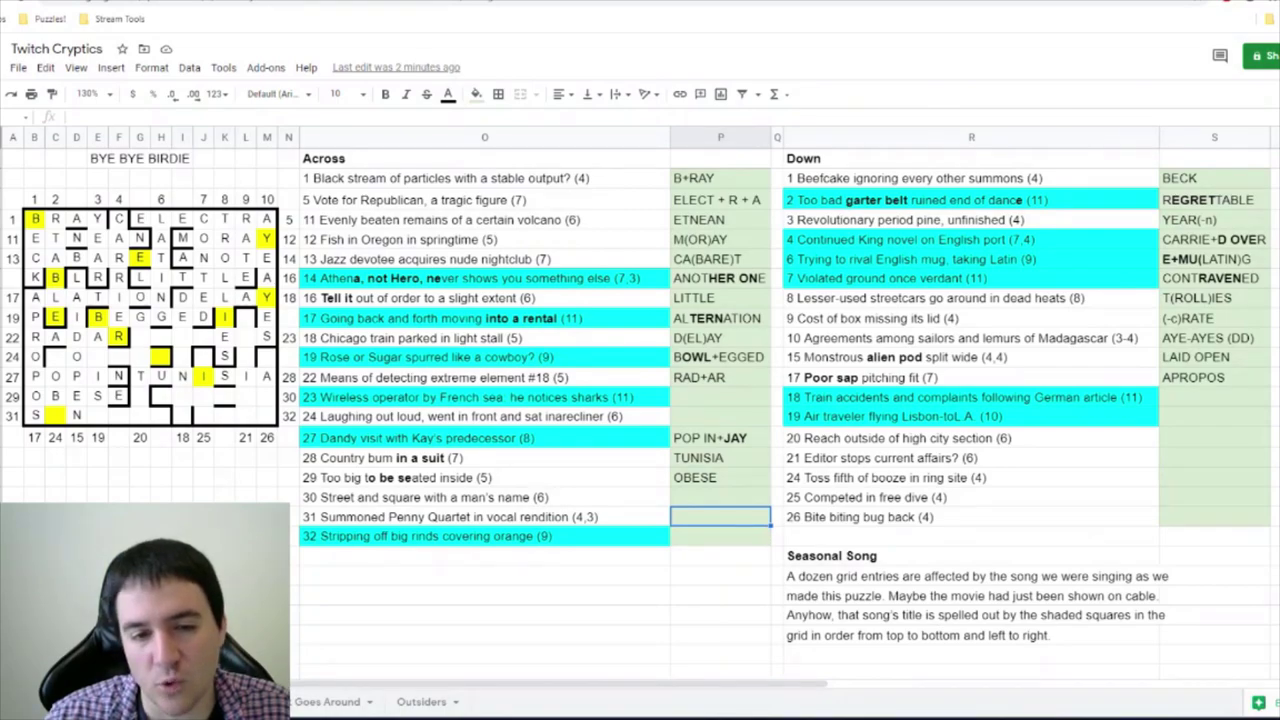
text(SENT FOR)
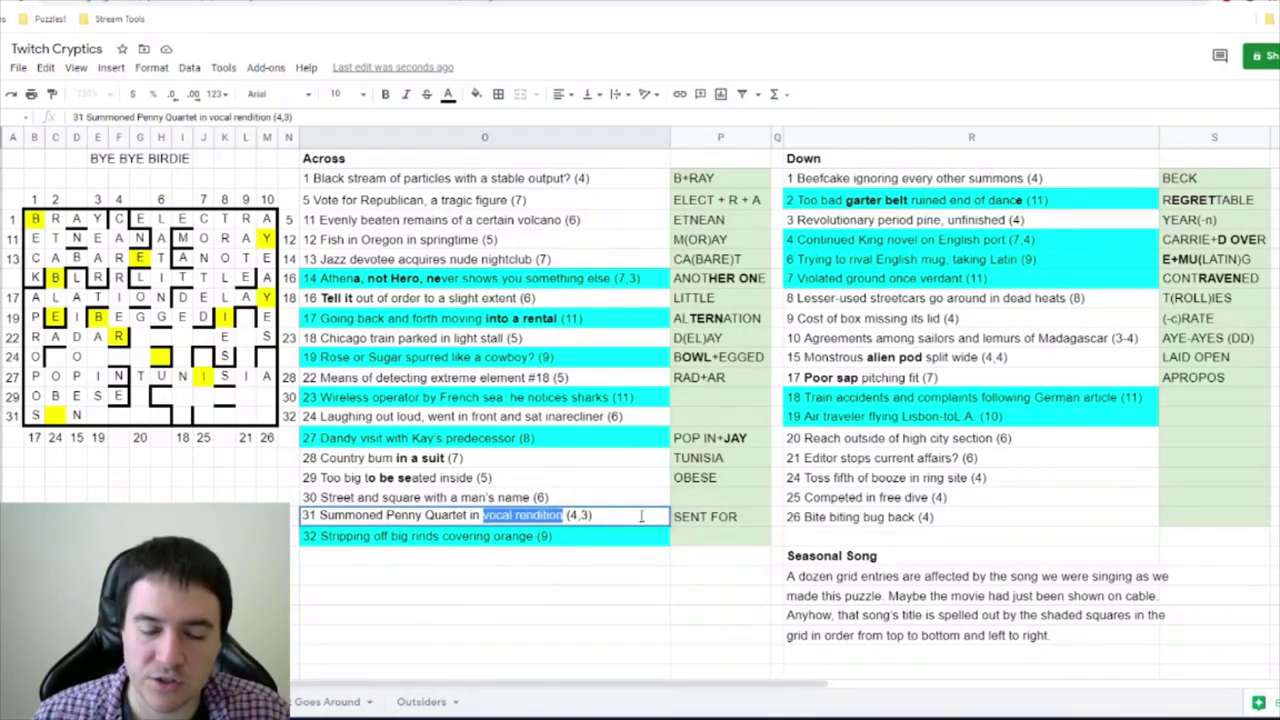
click(679, 520)
double_click(679, 520)
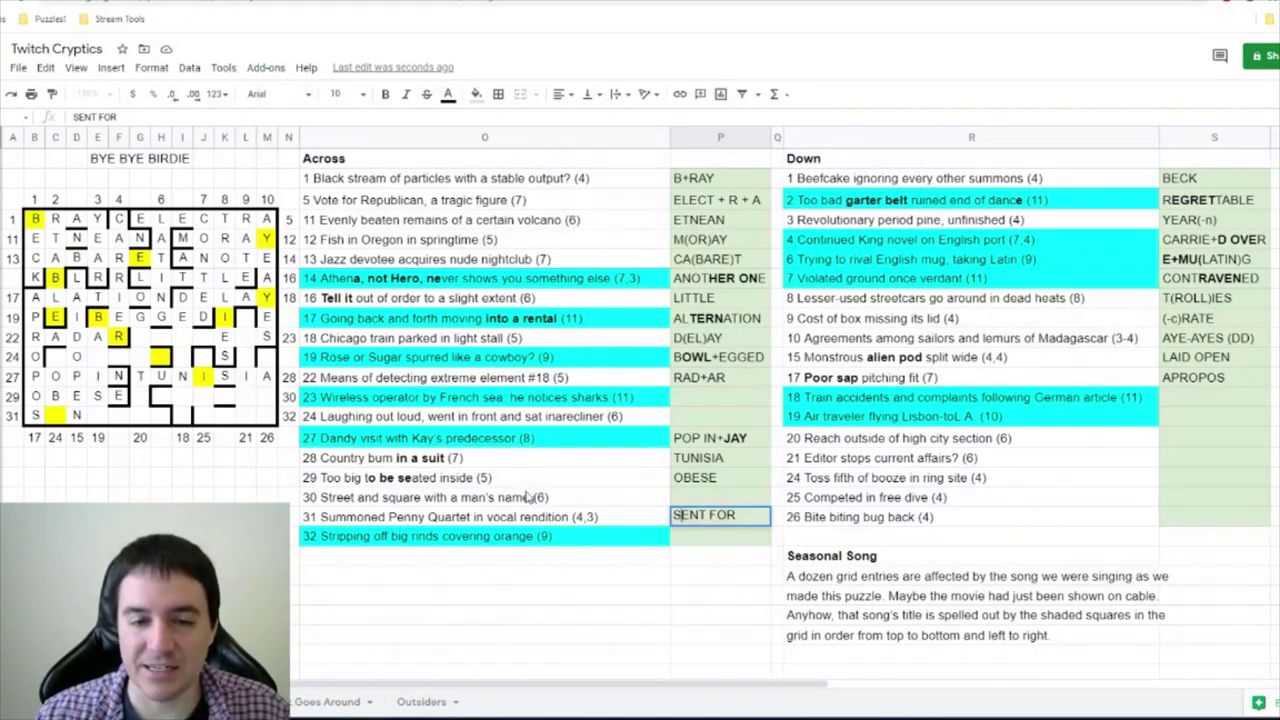
click(412, 527)
double_click(412, 527)
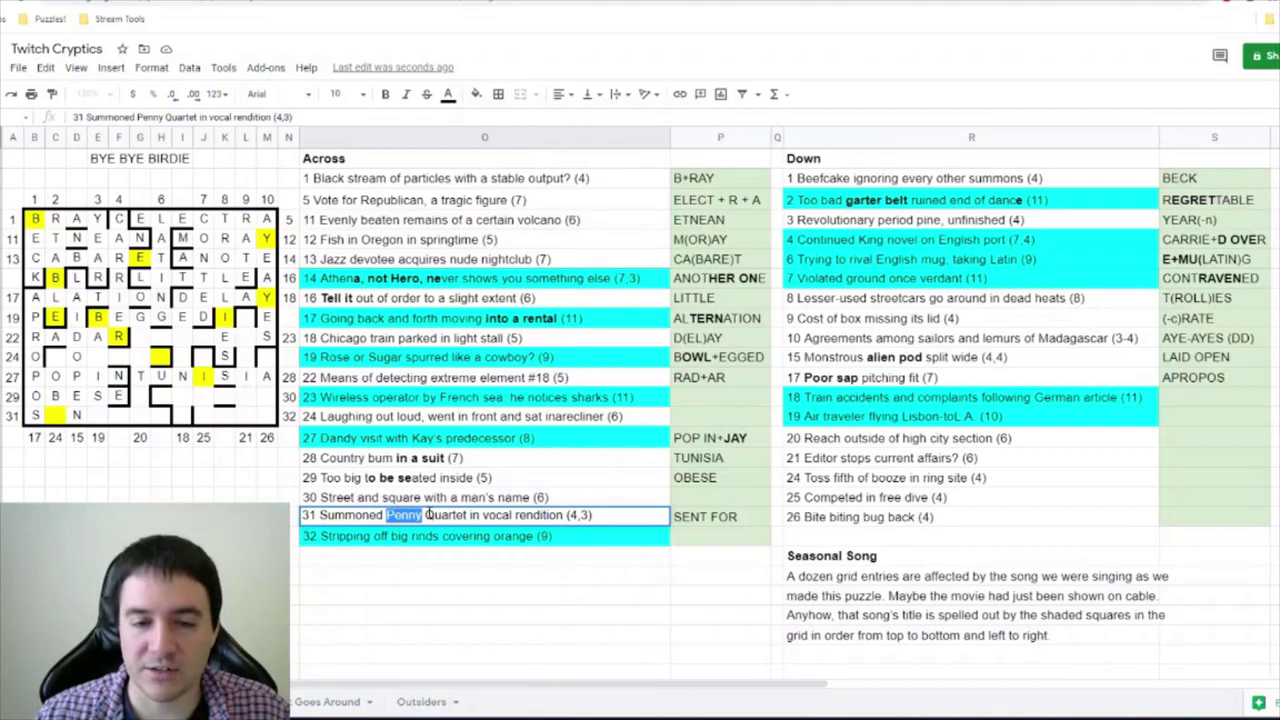
drag(425, 515, 464, 515)
click(502, 576)
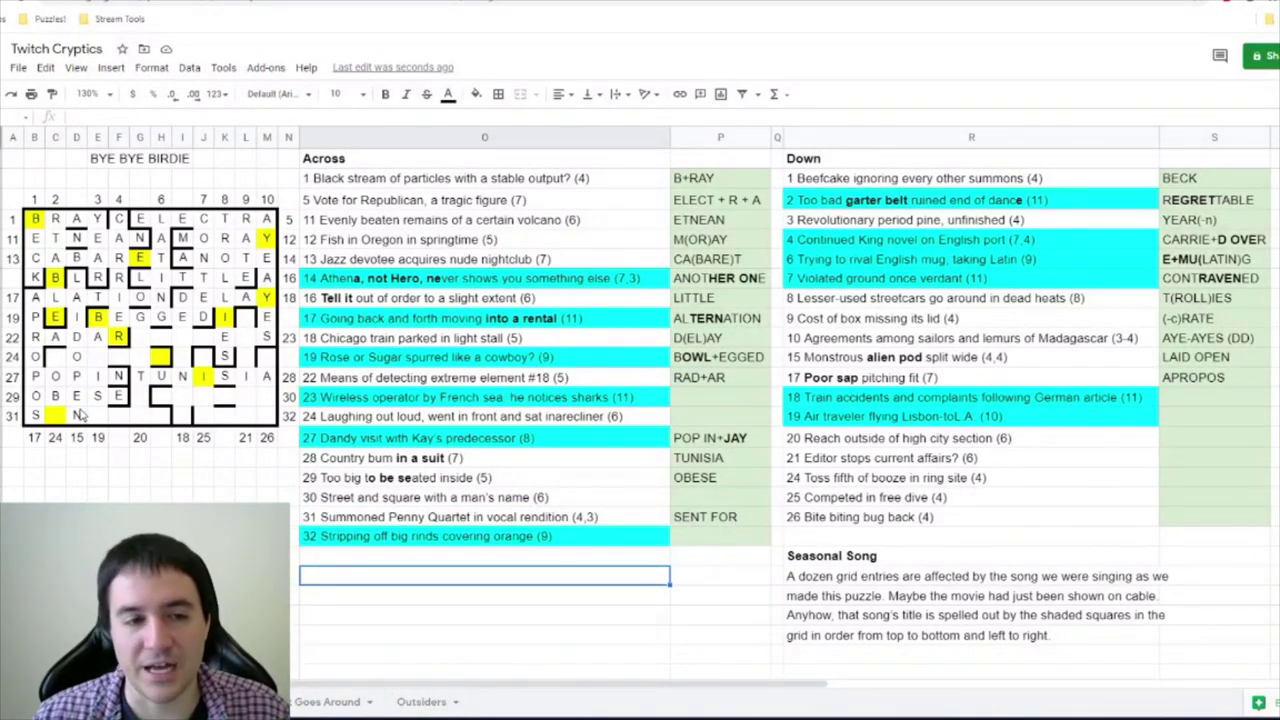
- Paste the extra 'Every single word…' clue below the Across clues
click(140, 437)
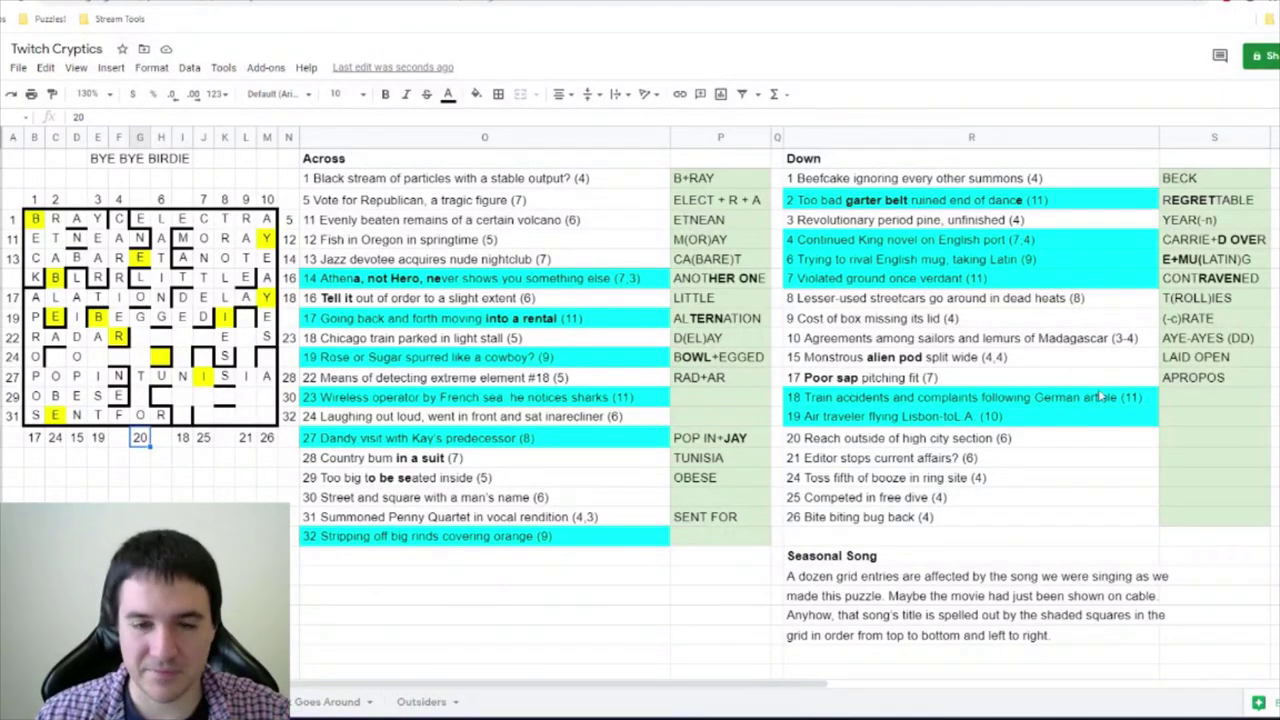
click(336, 580)
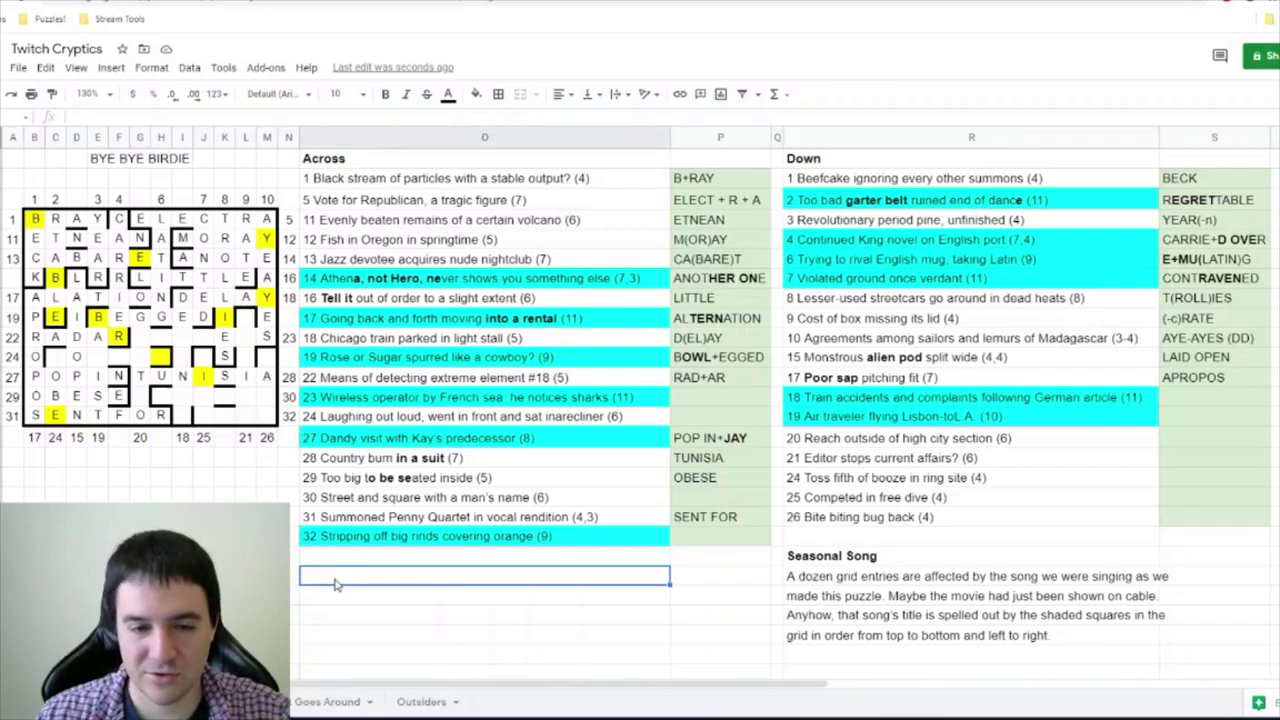
text(Every single word is an anagram indicator? Yes. (10))
key(Return)
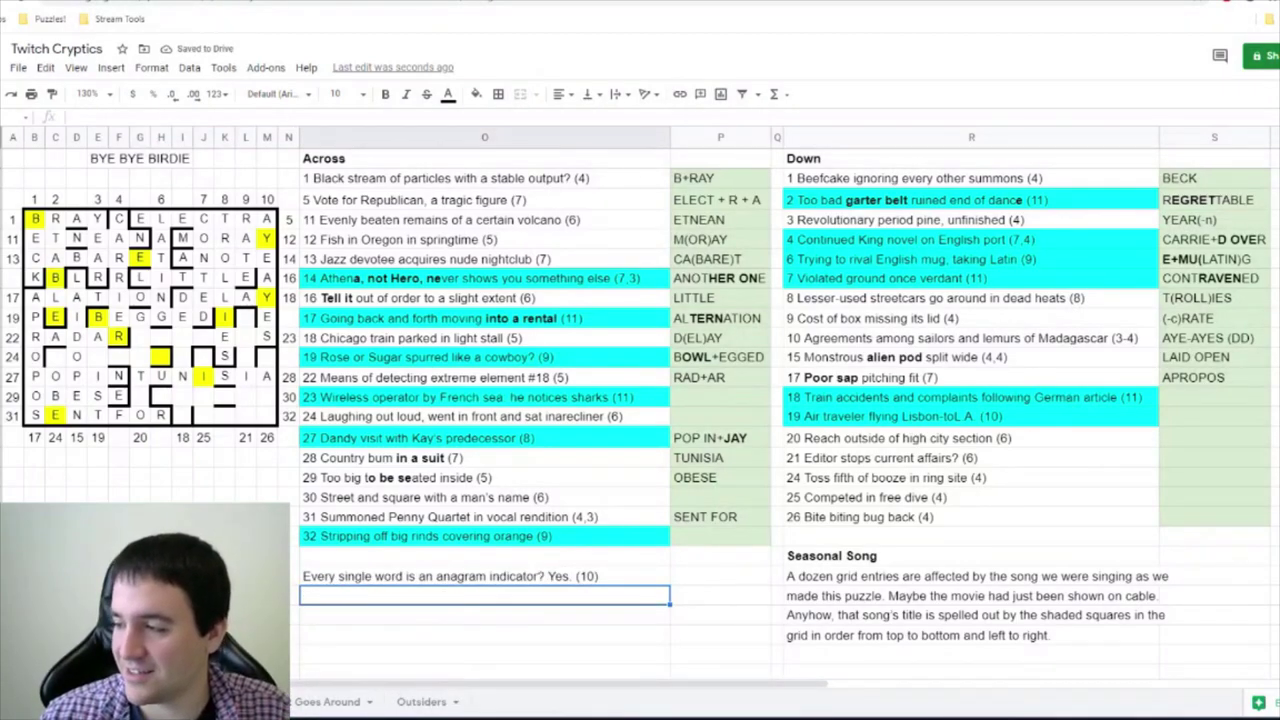
click(592, 575)
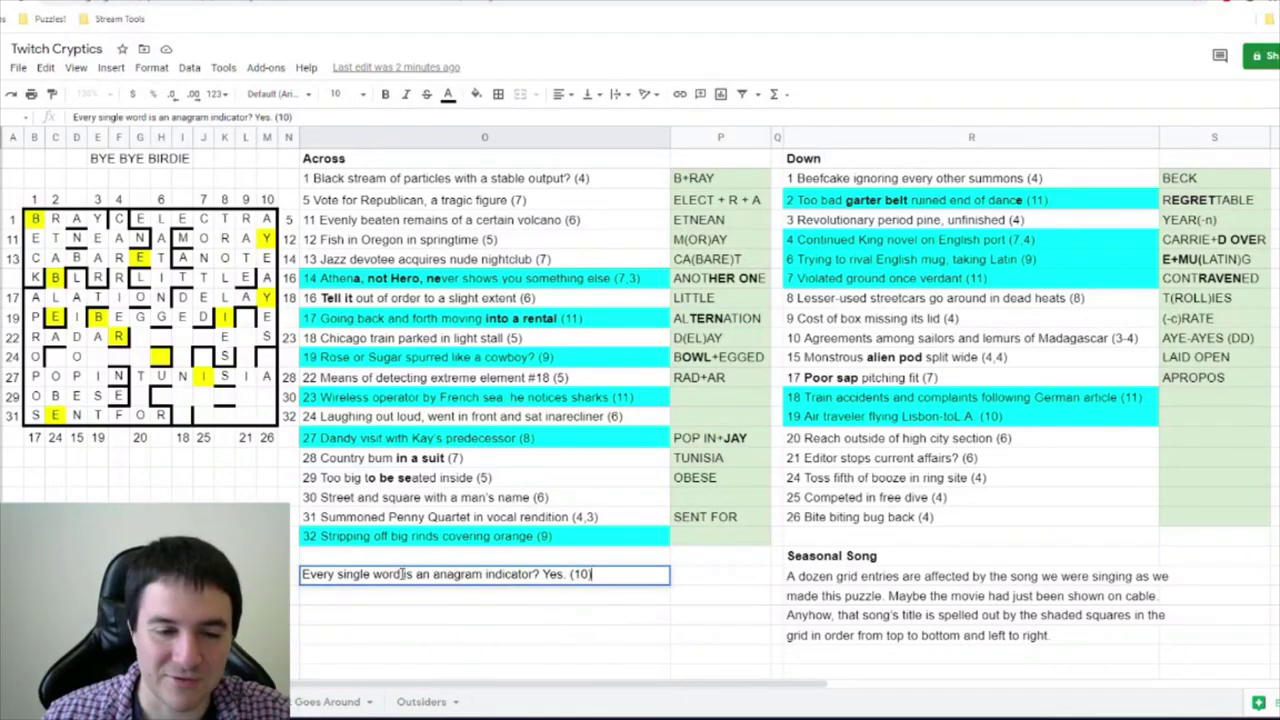
key(Down)
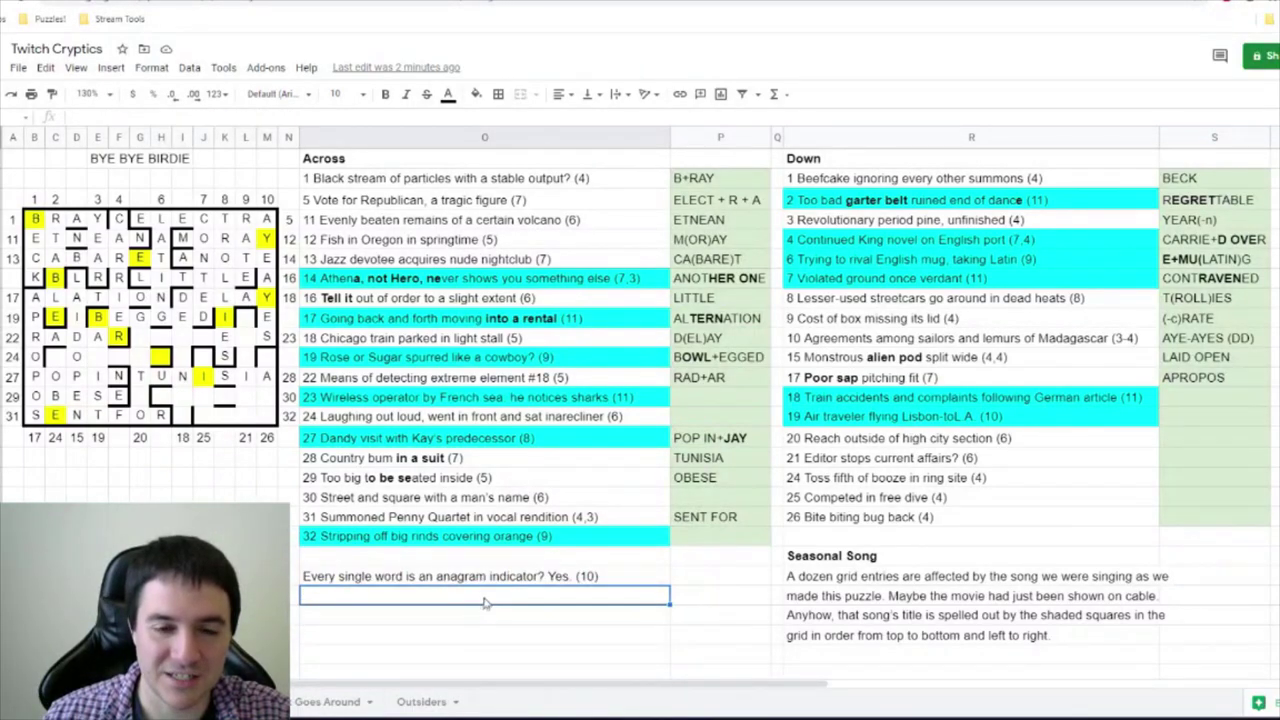
- Bold 'indicator? Y' in the extra clue and enter DICTIONARY as its answer
click(440, 576)
key(Down)
click(463, 577)
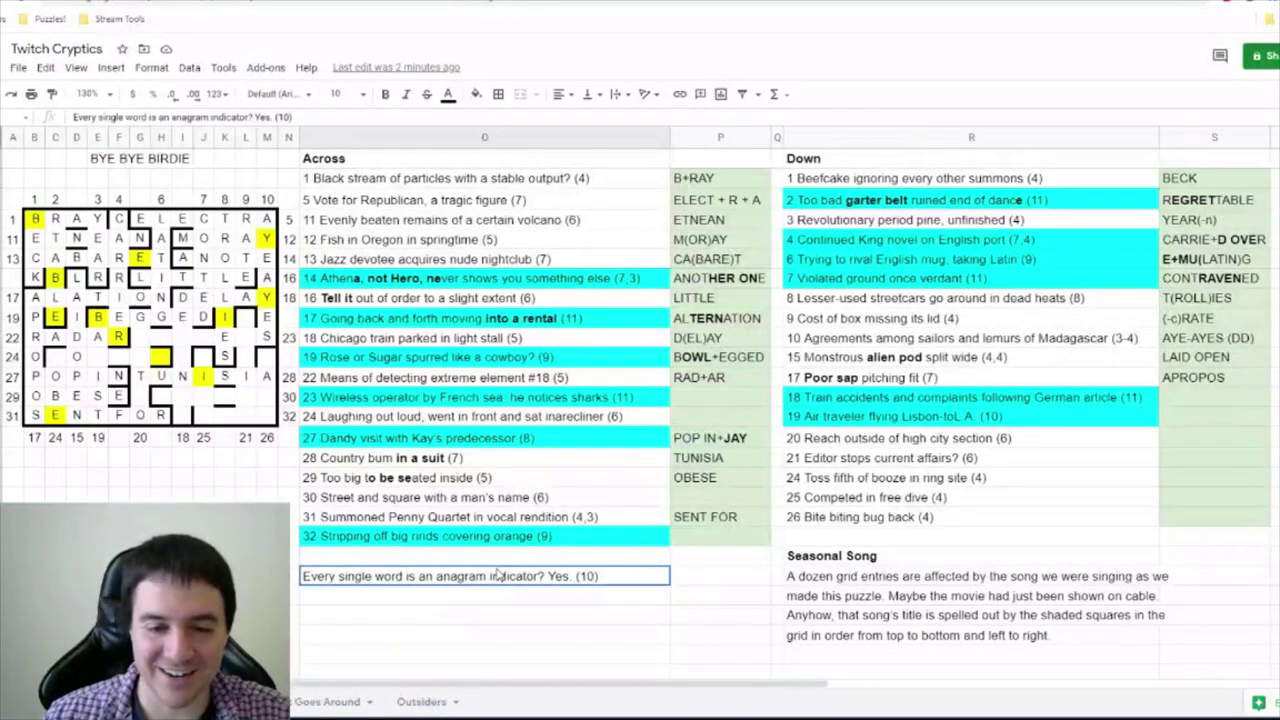
double_click(488, 575)
drag(488, 575, 550, 575)
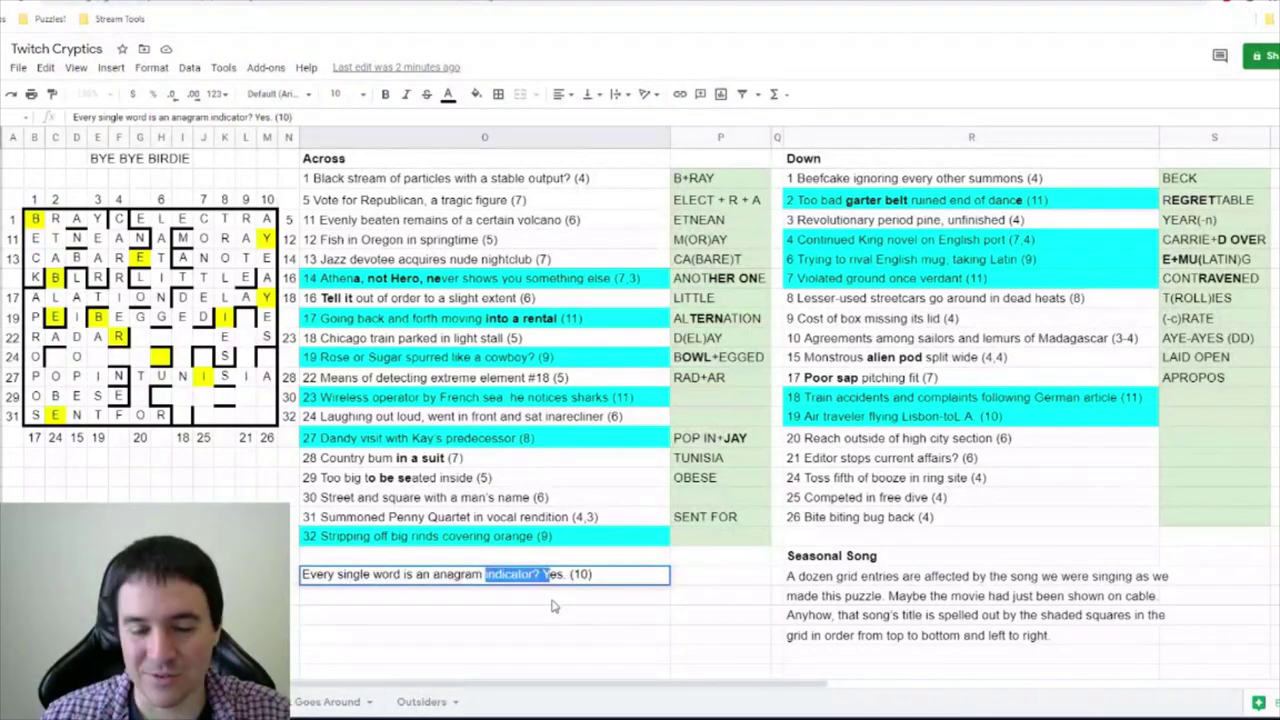
click(385, 94)
click(698, 572)
text(DICTIONA)
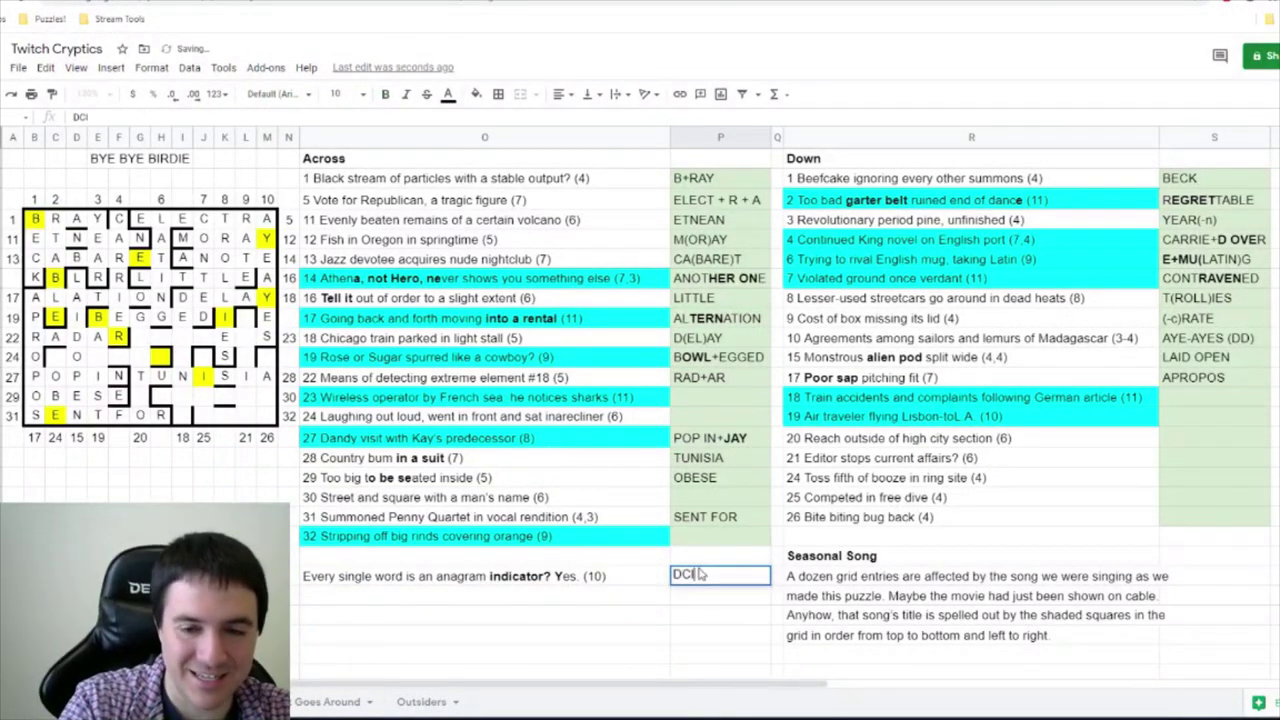
text(RY)
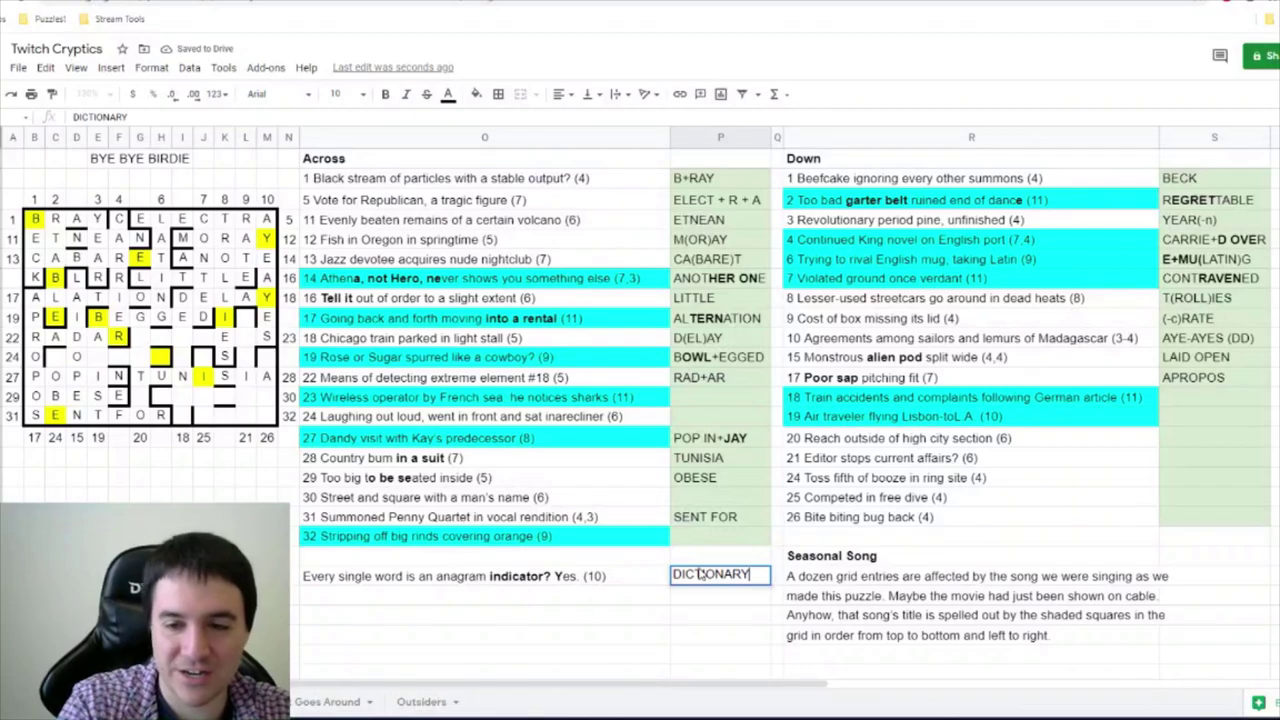
key(Return)
- Enter LOB+E for 24 Down and BALLOONIST for 19 Down with LOONIST bolded
click(1218, 482)
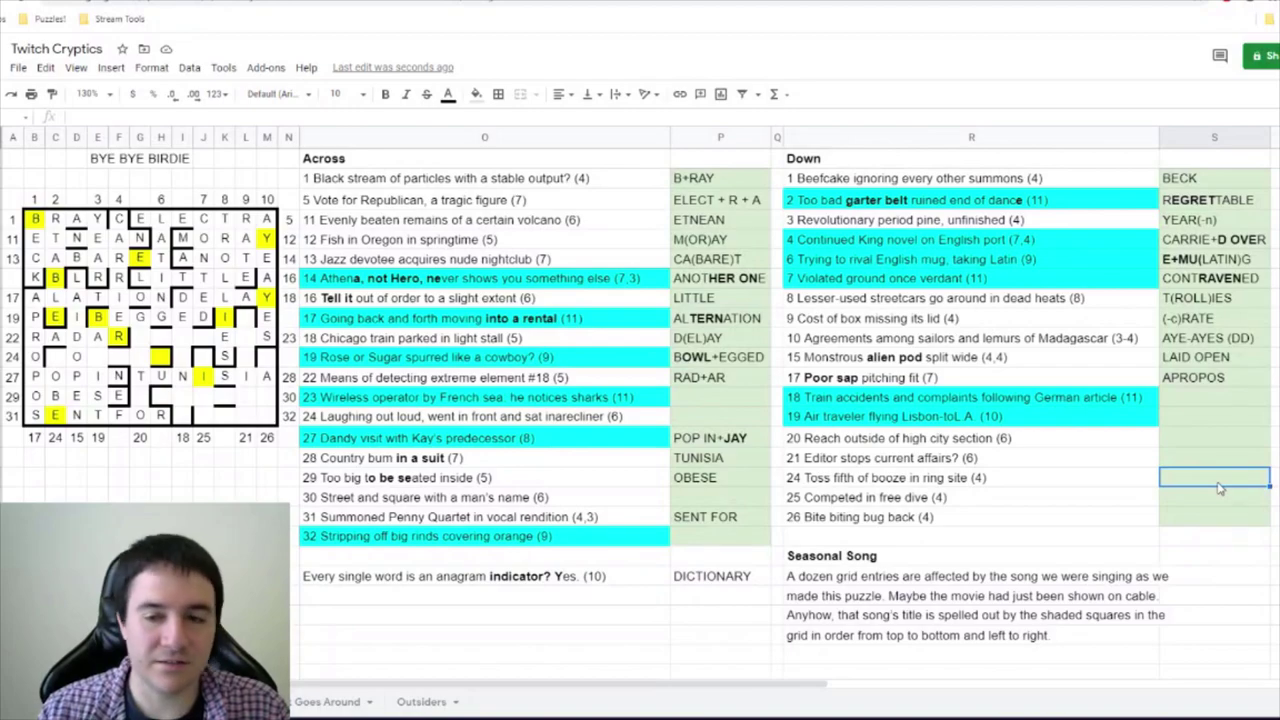
text(LOB+E)
click(1190, 427)
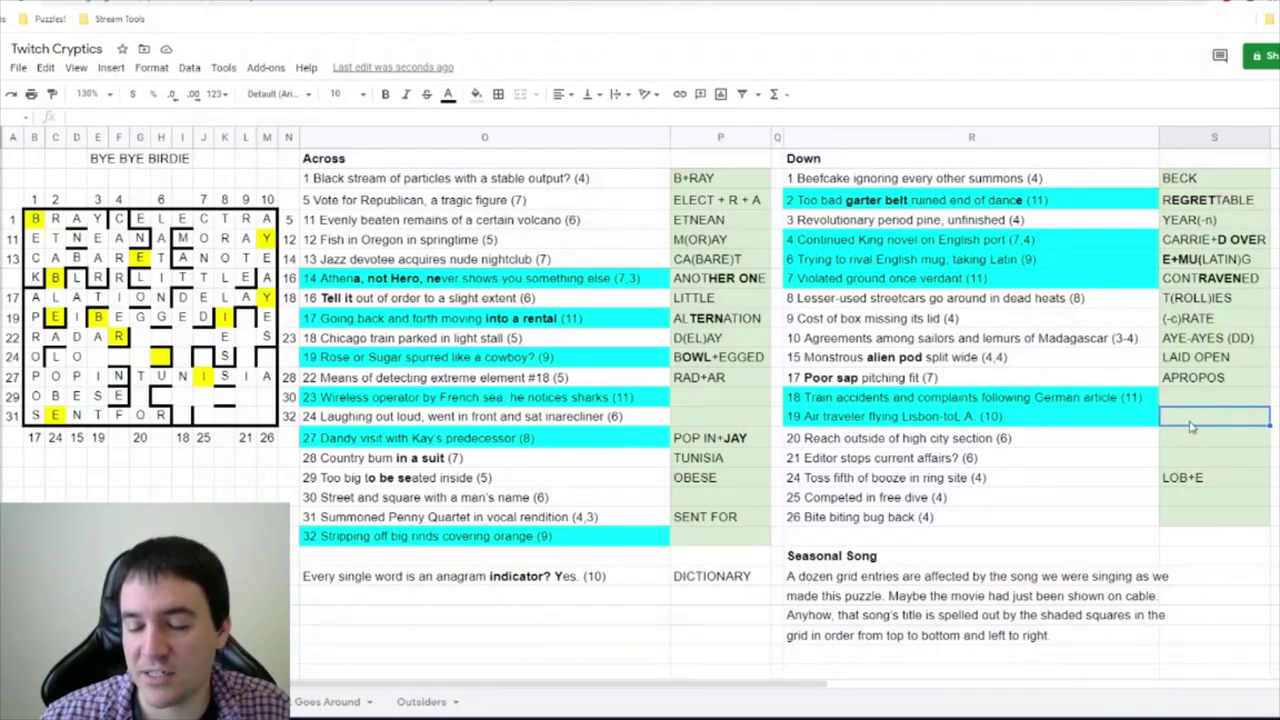
click(968, 416)
click(1188, 424)
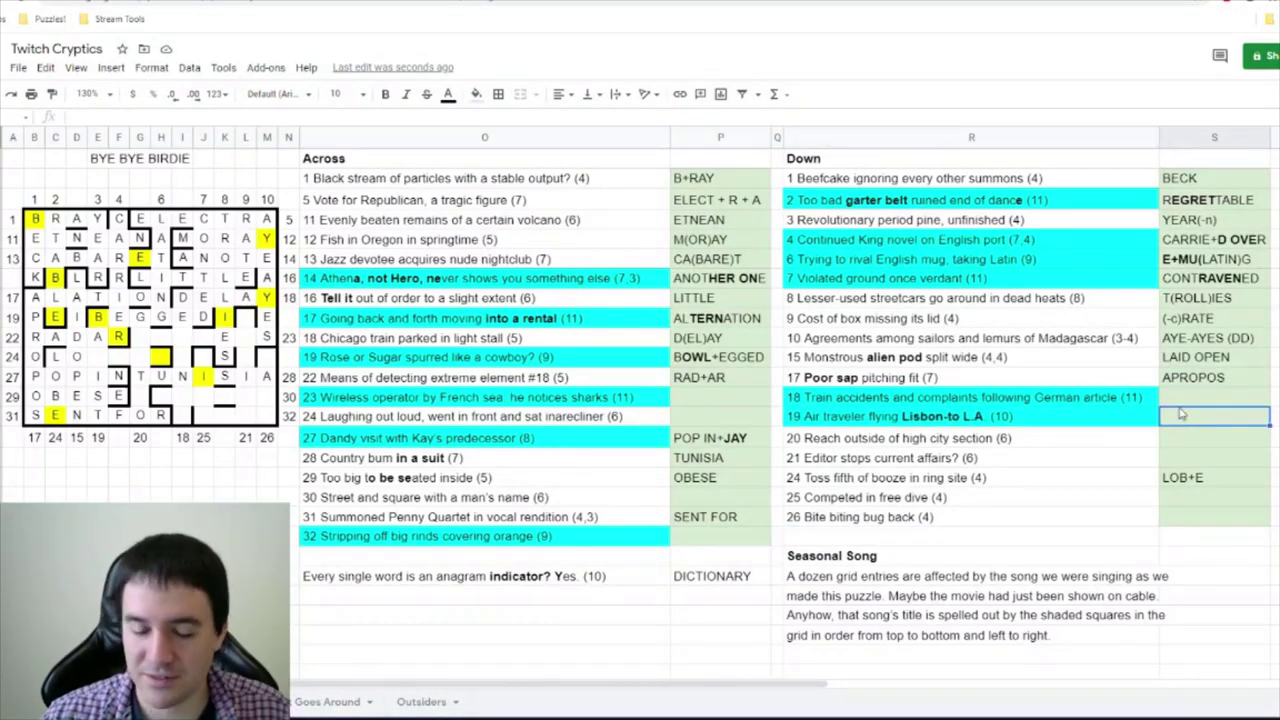
text(BALLOONIST)
key(Return)
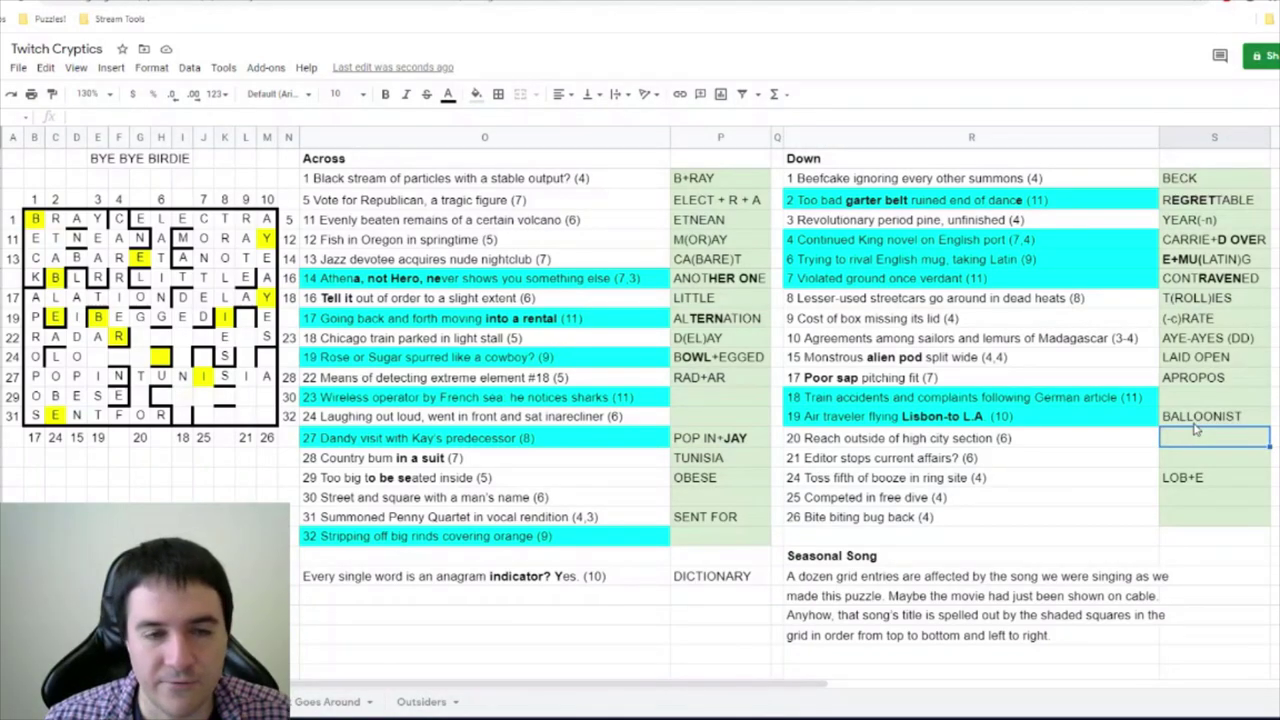
double_click(1196, 416)
drag(1188, 416, 1242, 416)
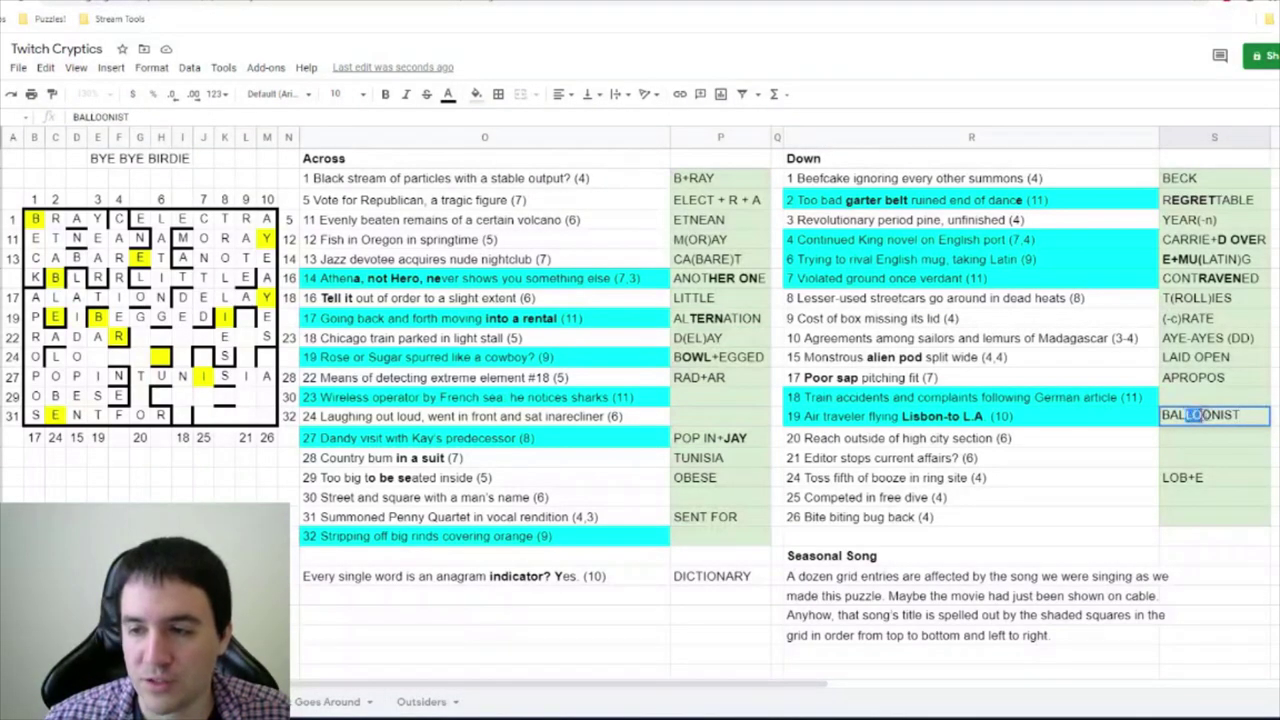
key(ctrl+b)
- Enter G(H)ET TO as the 20 Down answer
click(1000, 438)
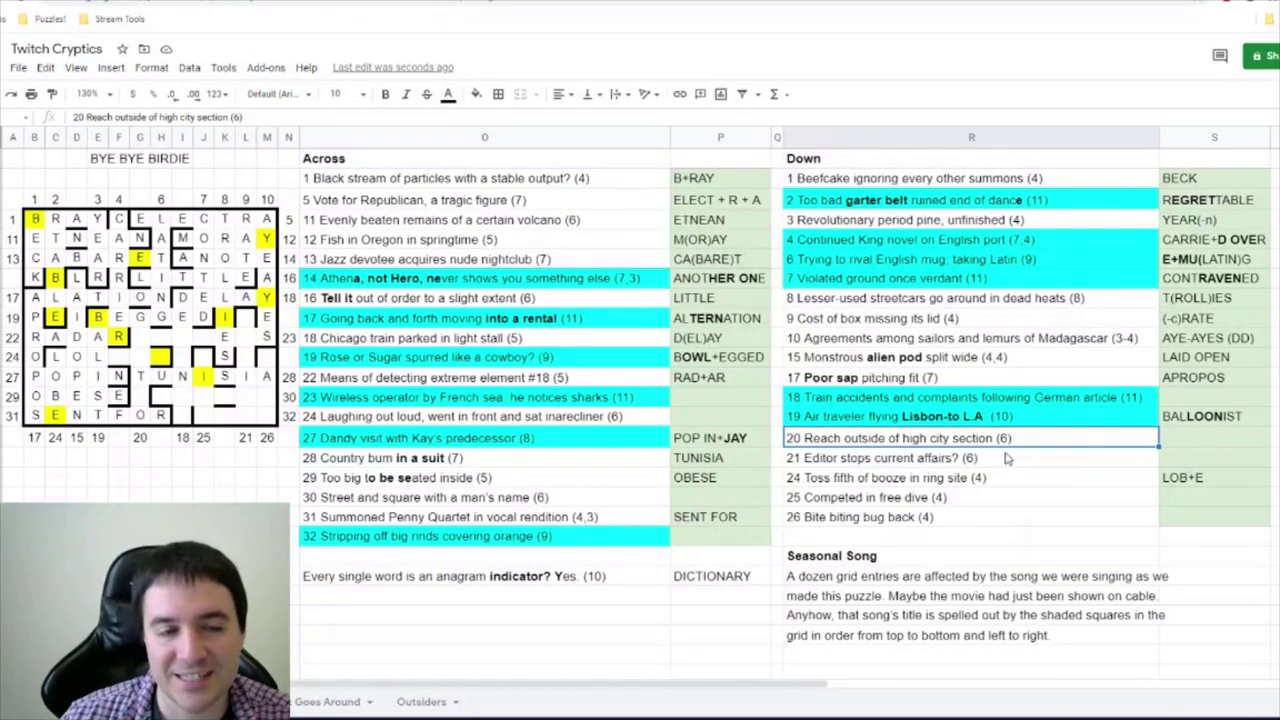
click(1168, 432)
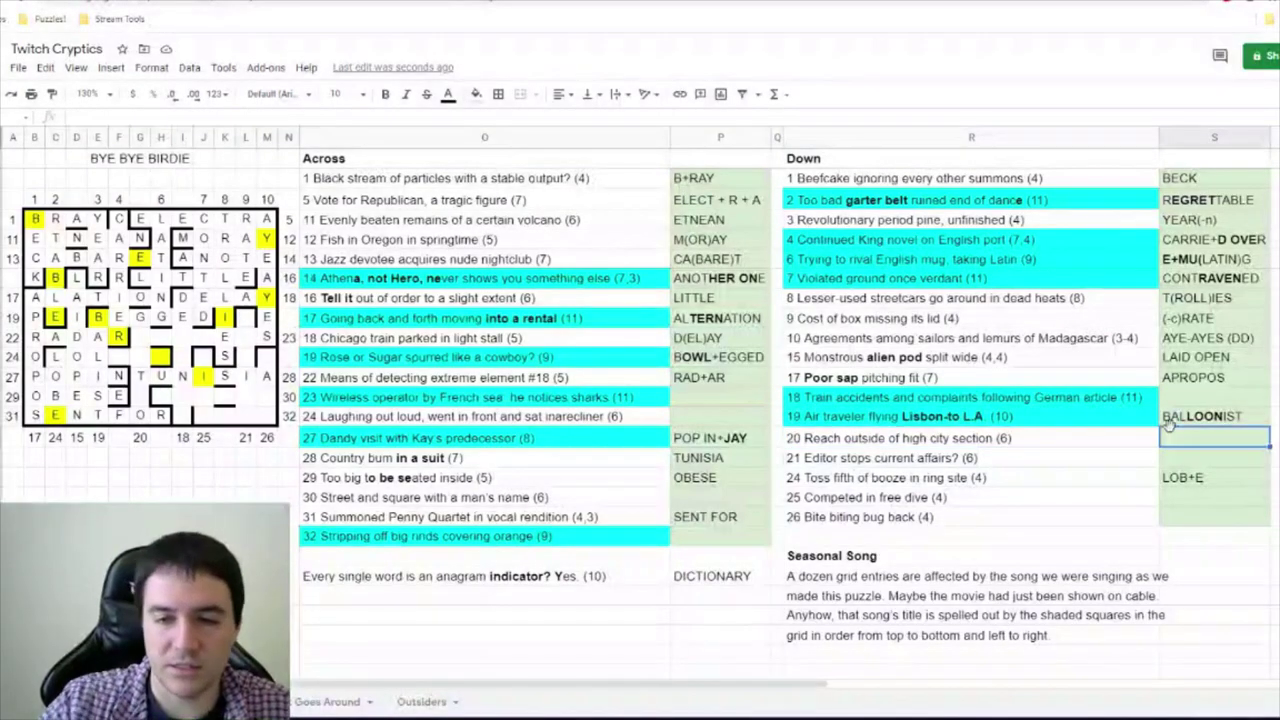
text(G(H)ET TO)
key(Return)
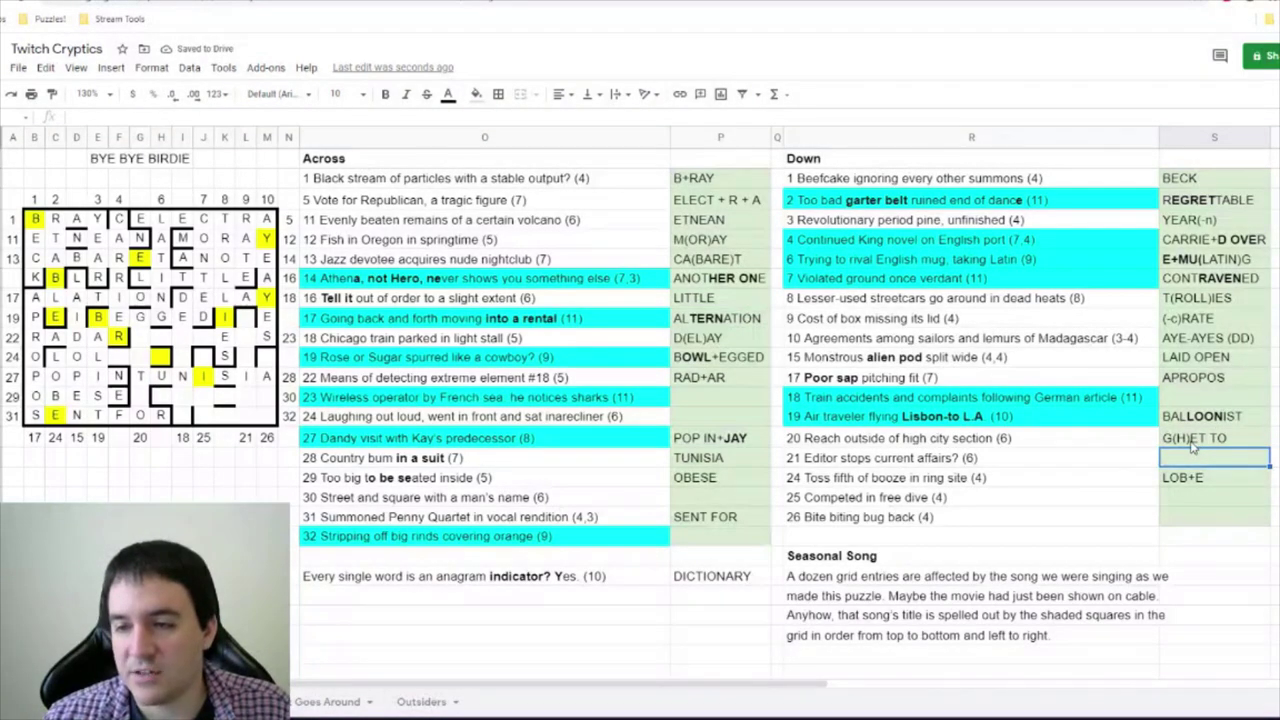
click(899, 440)
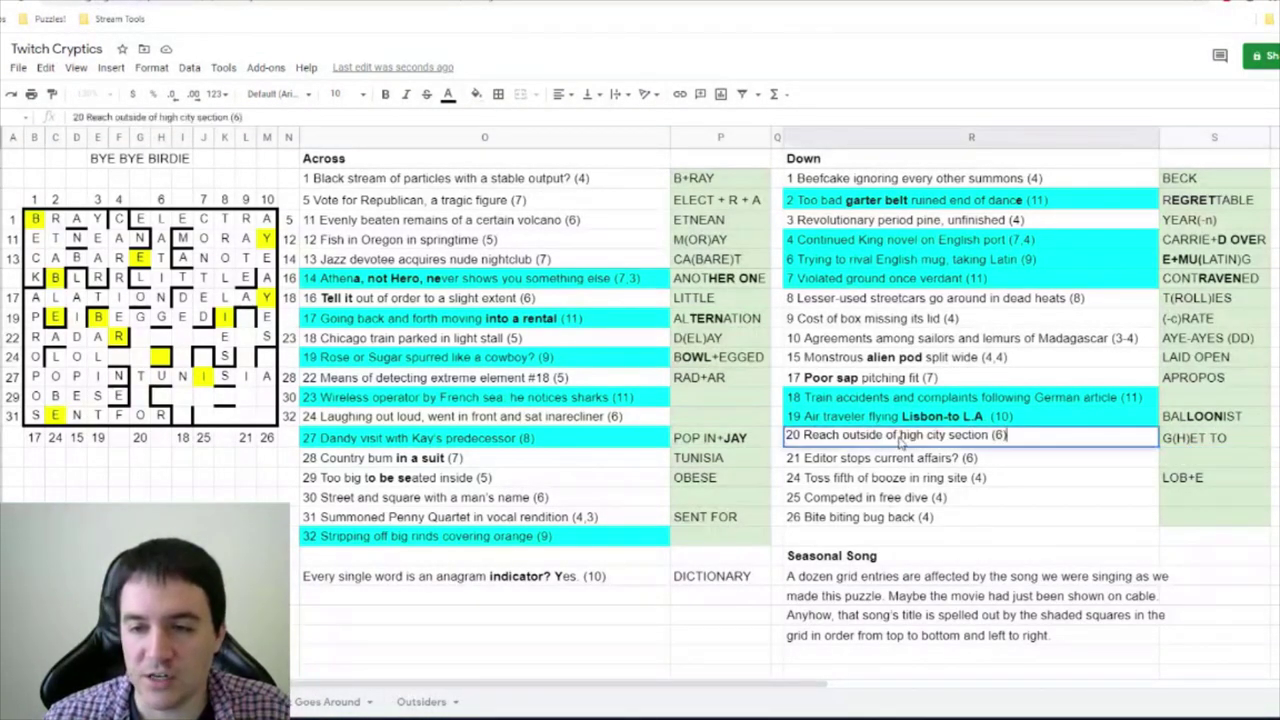
click(470, 416)
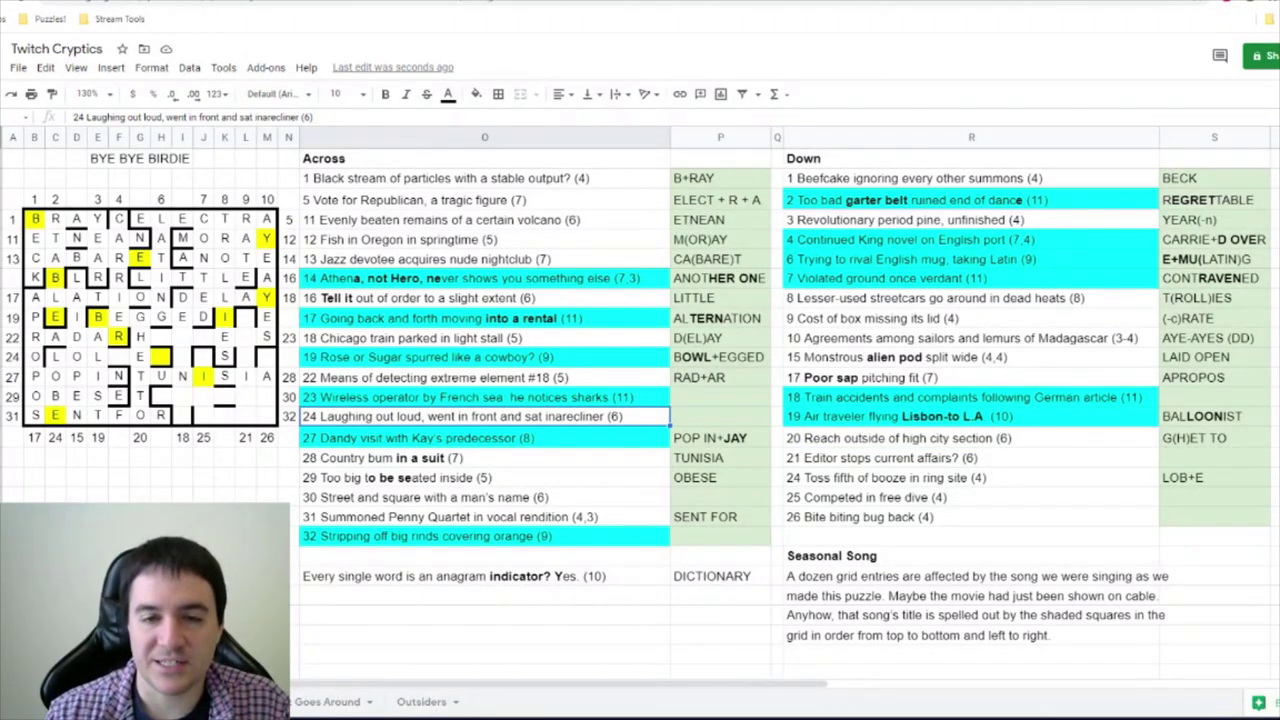
- Fix the 24 Across clue so 'arecliner' reads 'in a recliner'
double_click(549, 415)
click(549, 415)
click(558, 415)
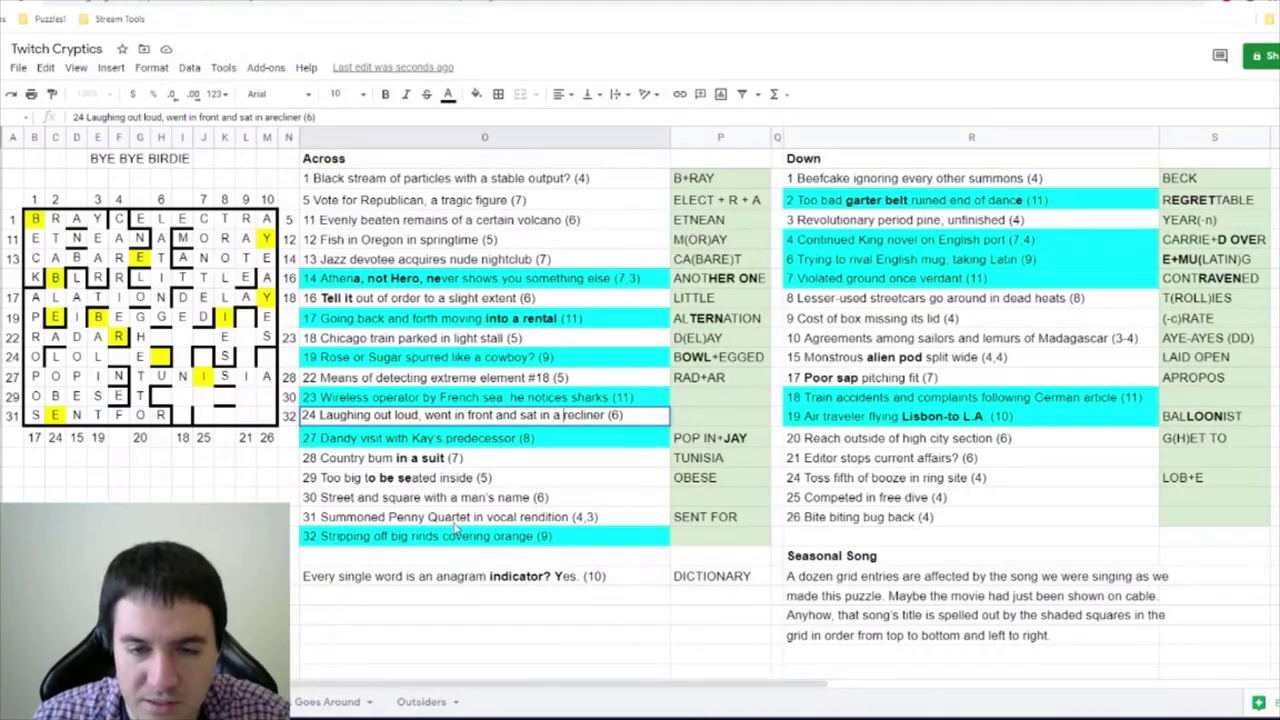
click(205, 458)
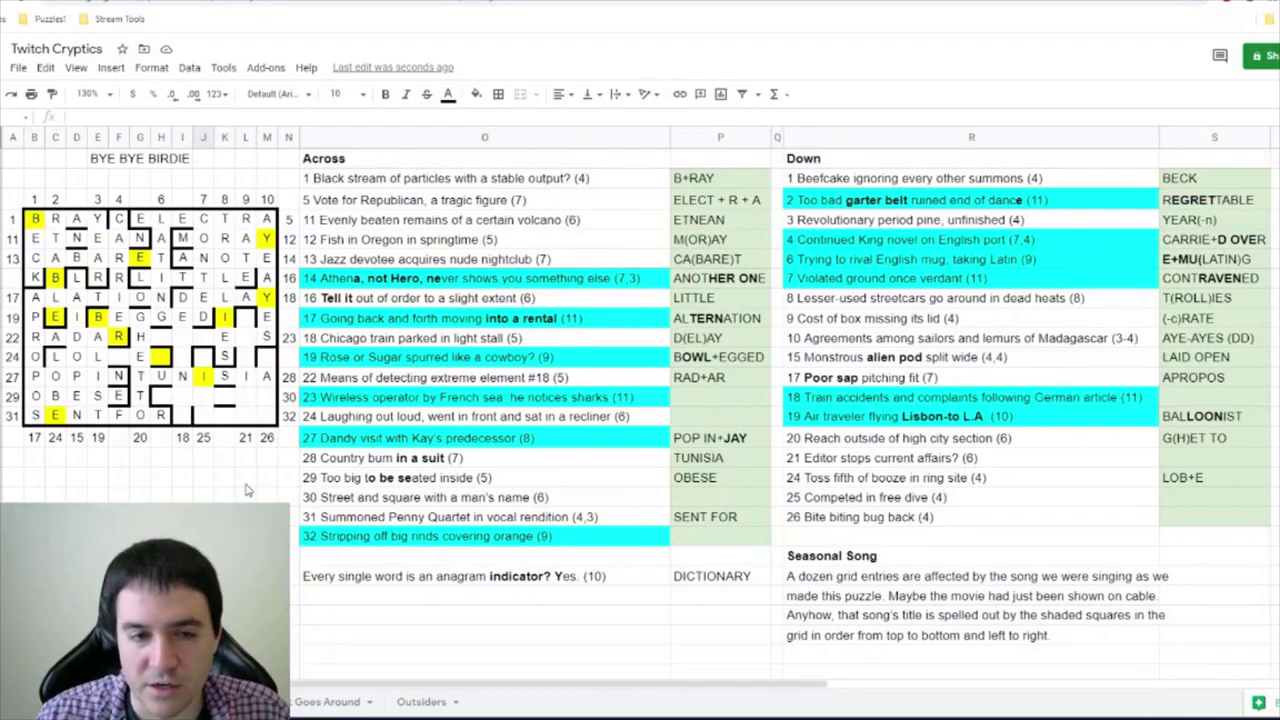
- Enter LOL+LED as the 24 Across answer
click(720, 415)
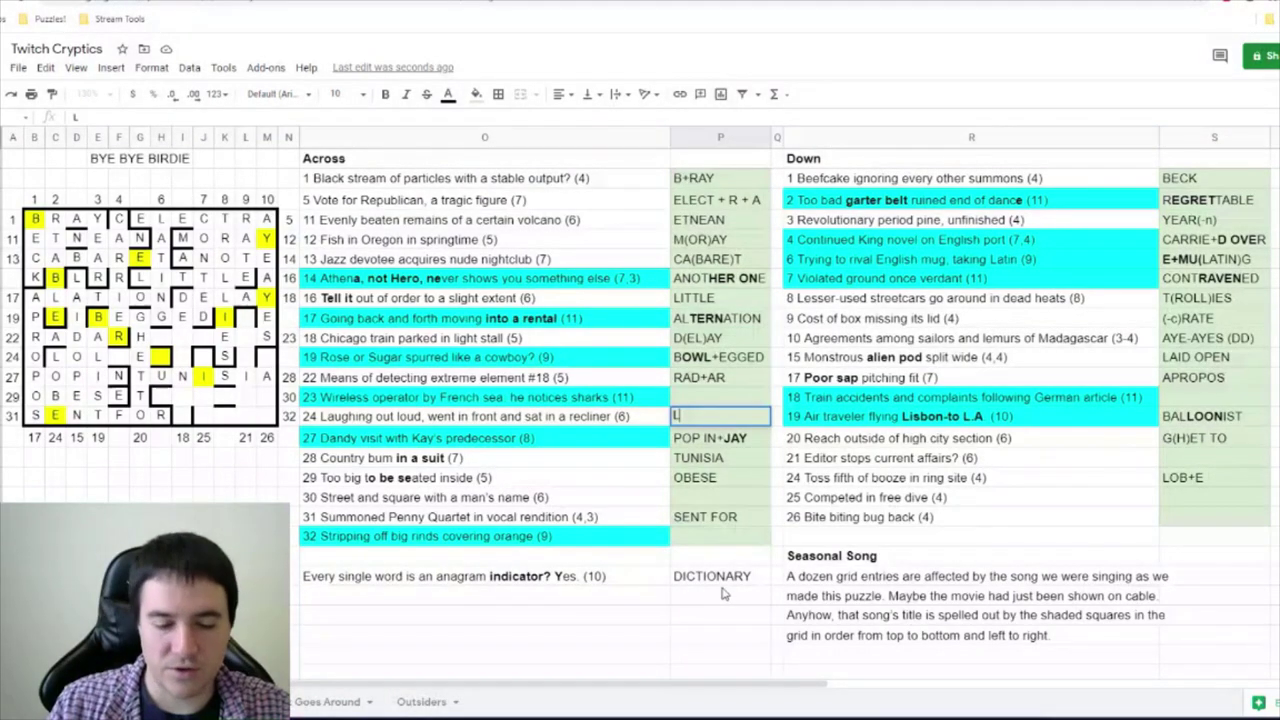
text(LOL)
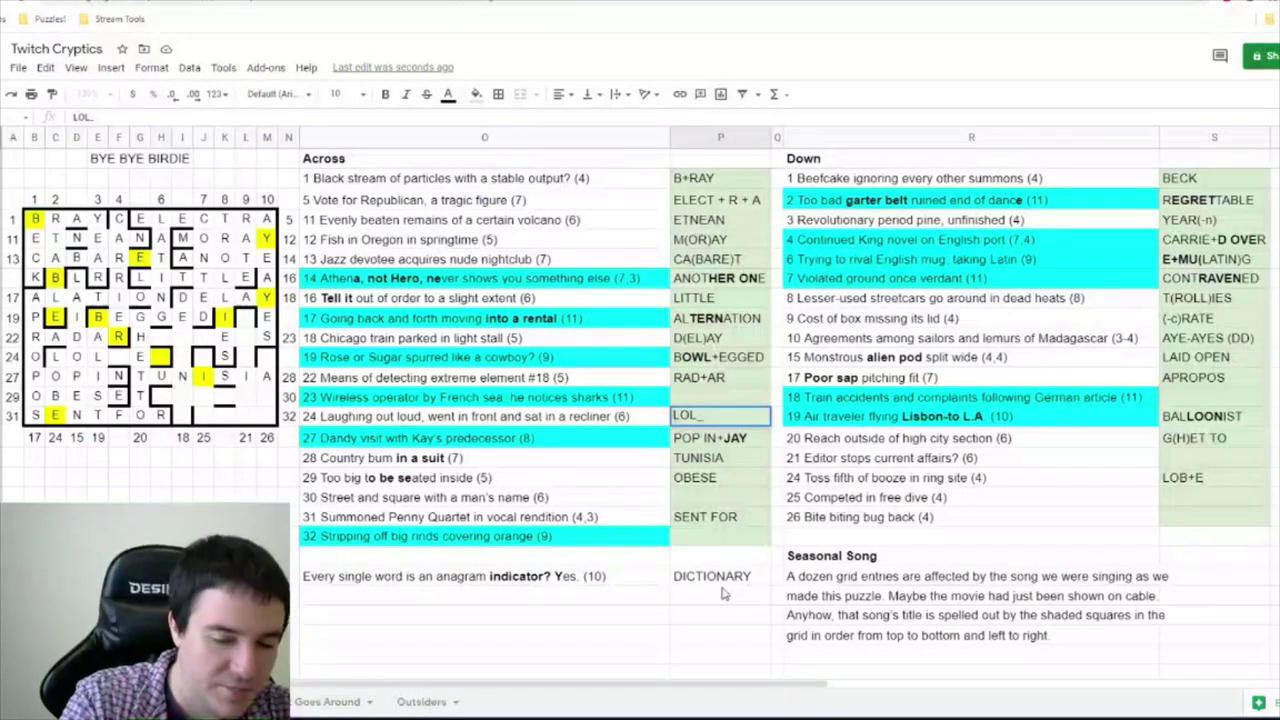
text(+LED)
key(Return)
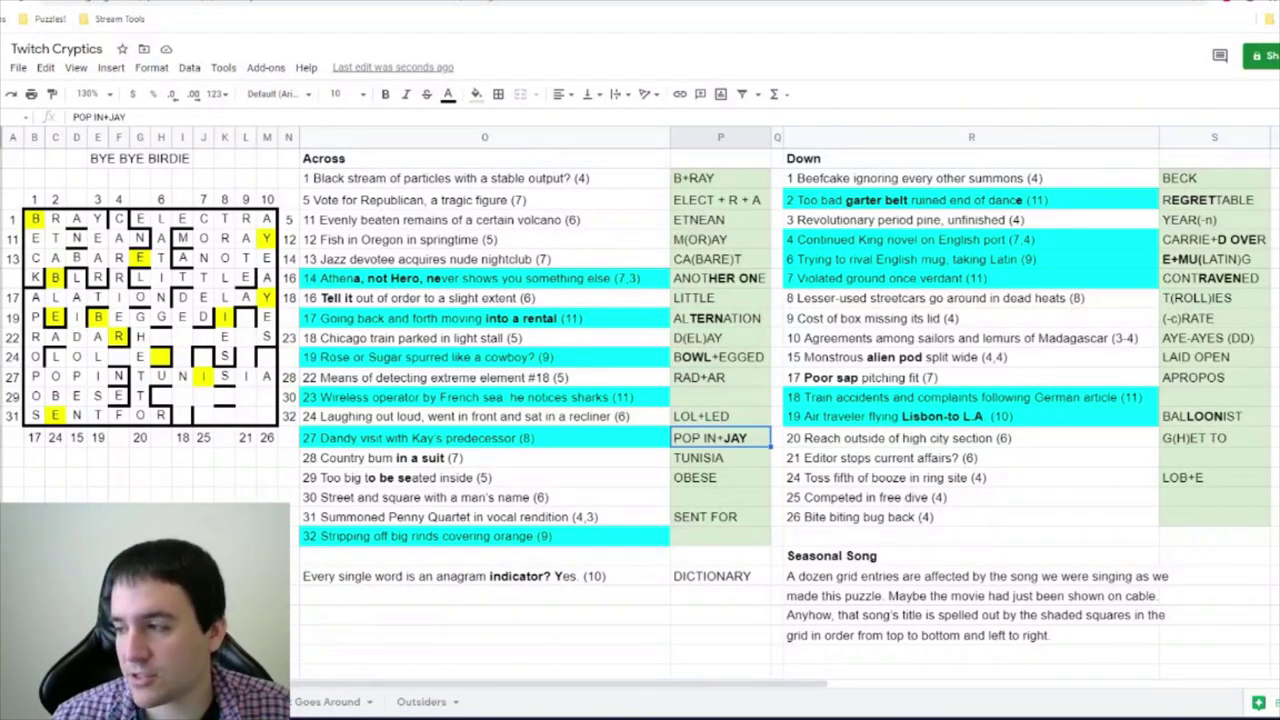
key(Up)
key(Up)
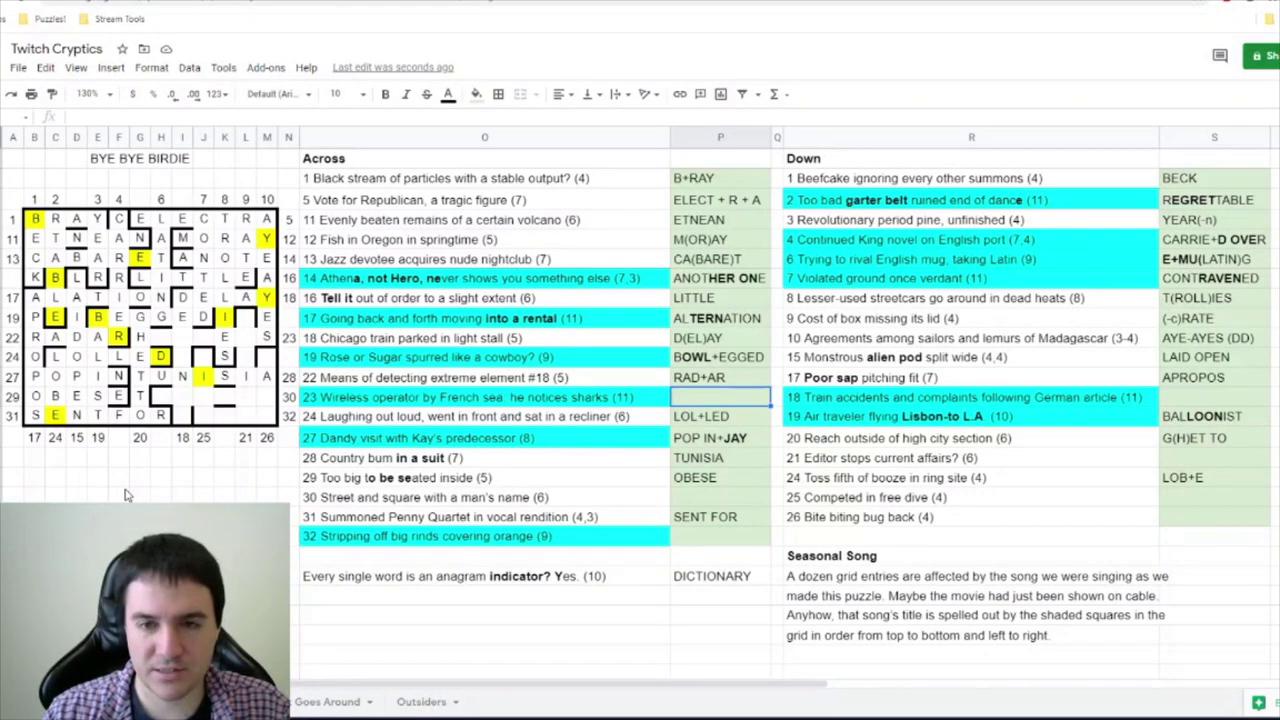
- Enter the 23 Across answer as HAM+MER+HE+ADS
text(HAMMERHEADS)
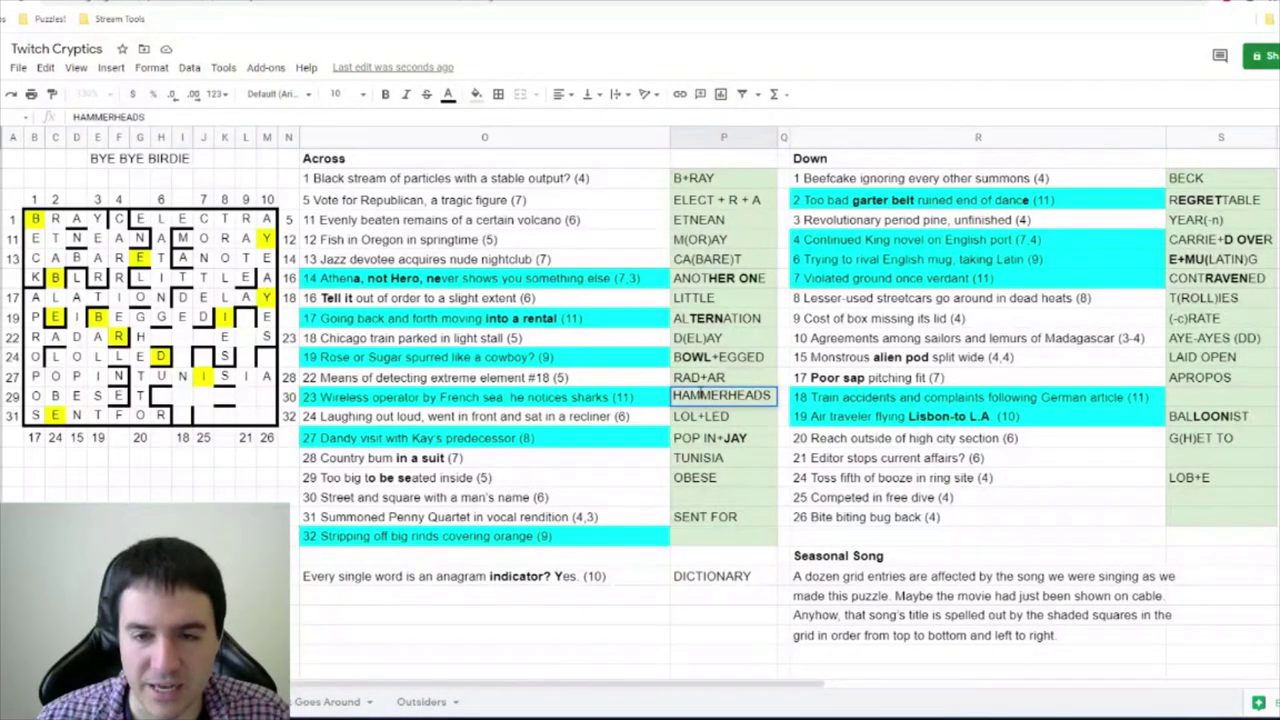
text(+)
key(Return)
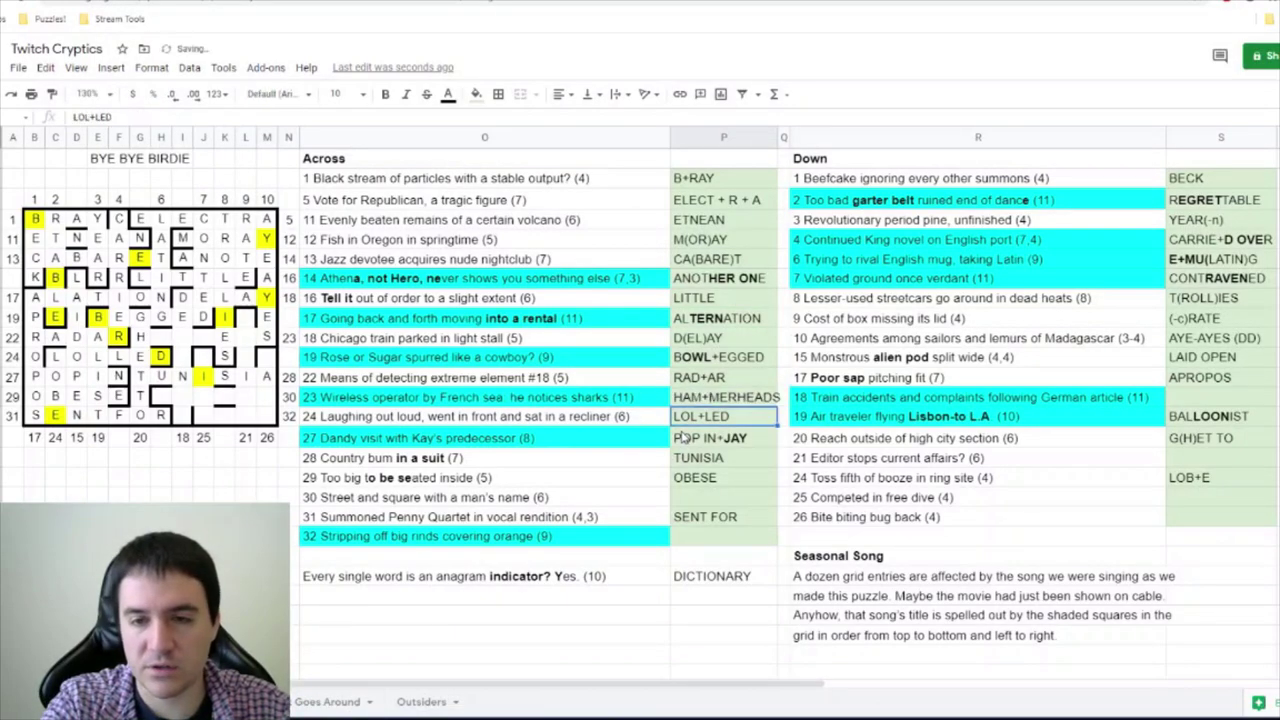
double_click(737, 398)
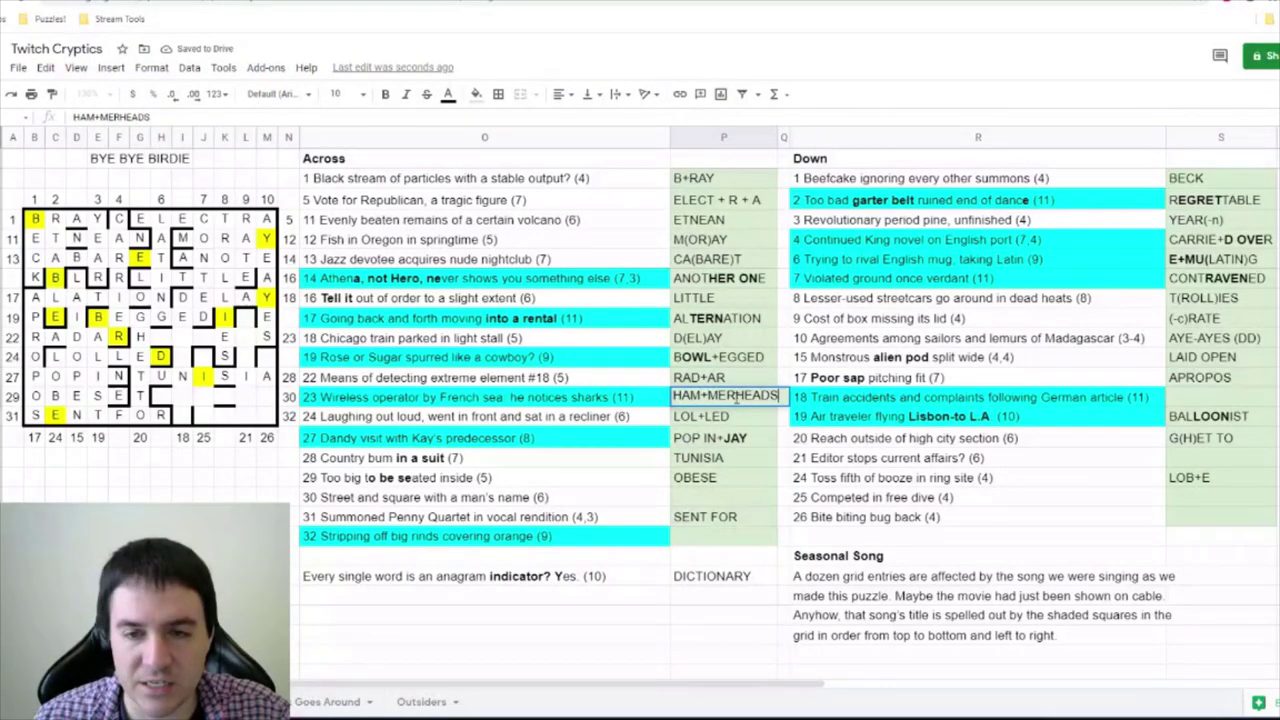
text(+)
key(Return)
double_click(765, 400)
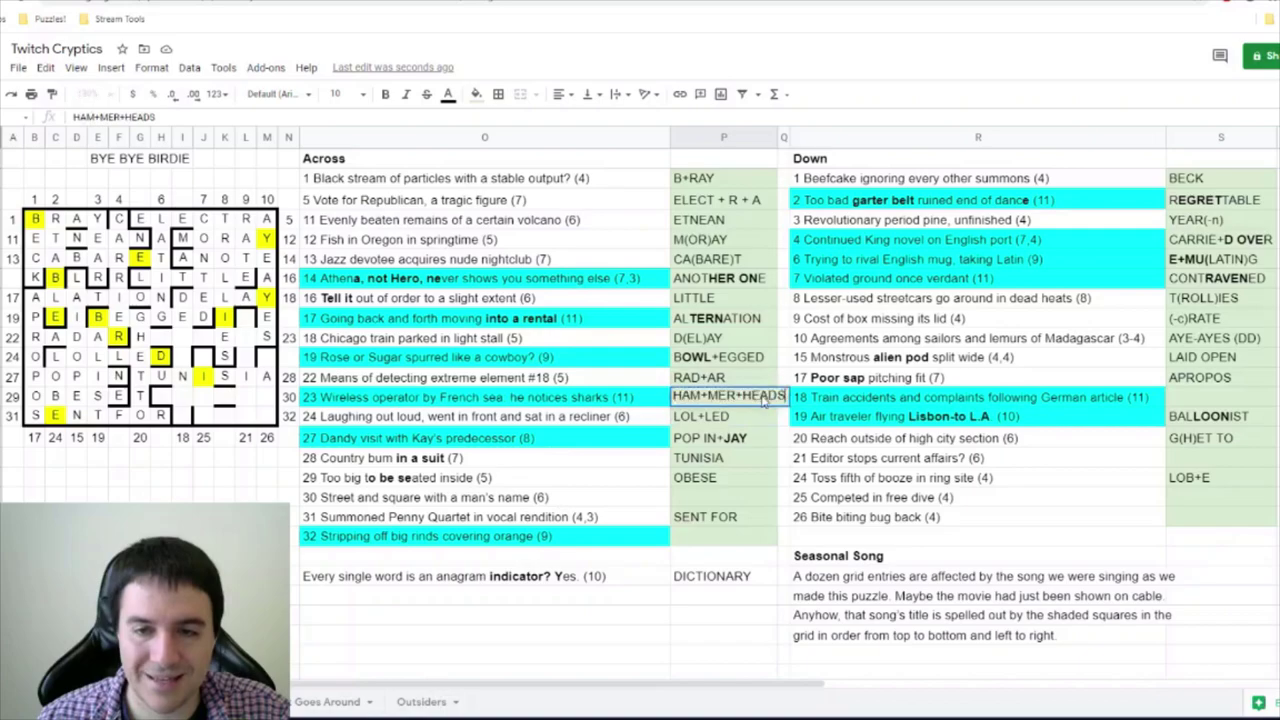
text(+)
key(Return)
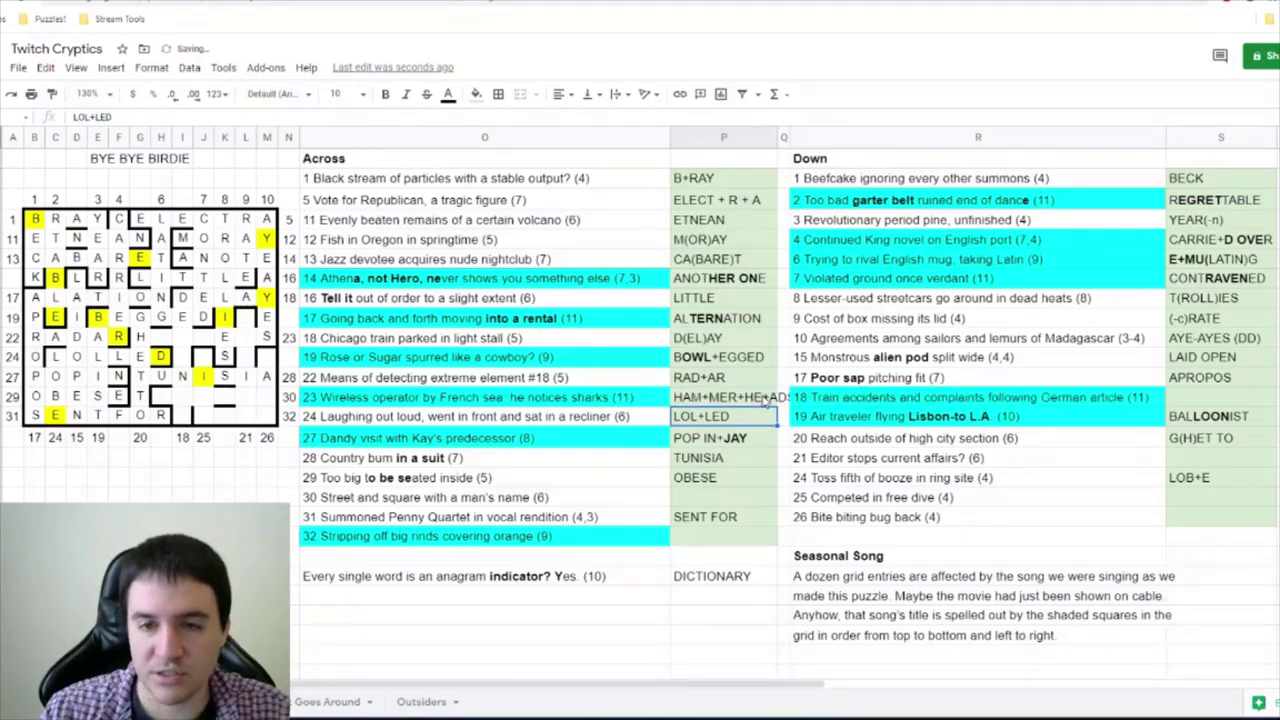
- Auto-fit column P to its longest answer and set the zoom to 125%
double_click(777, 131)
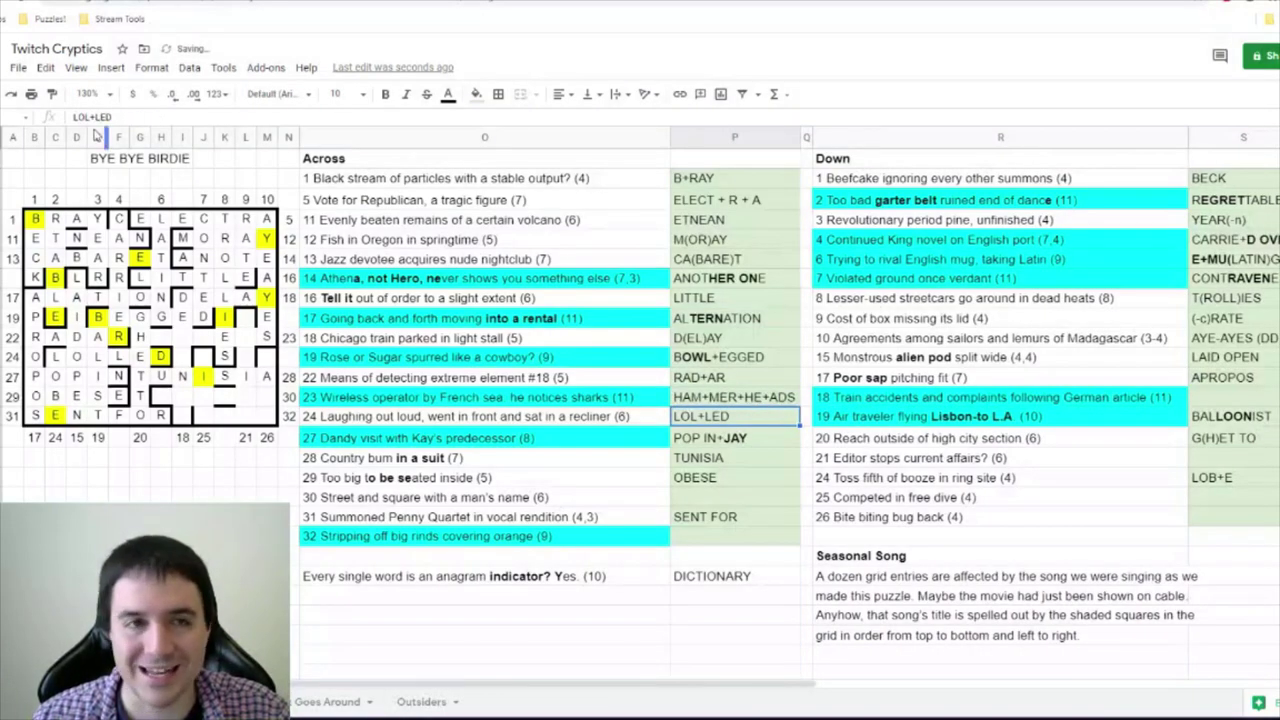
click(81, 93)
text(125)
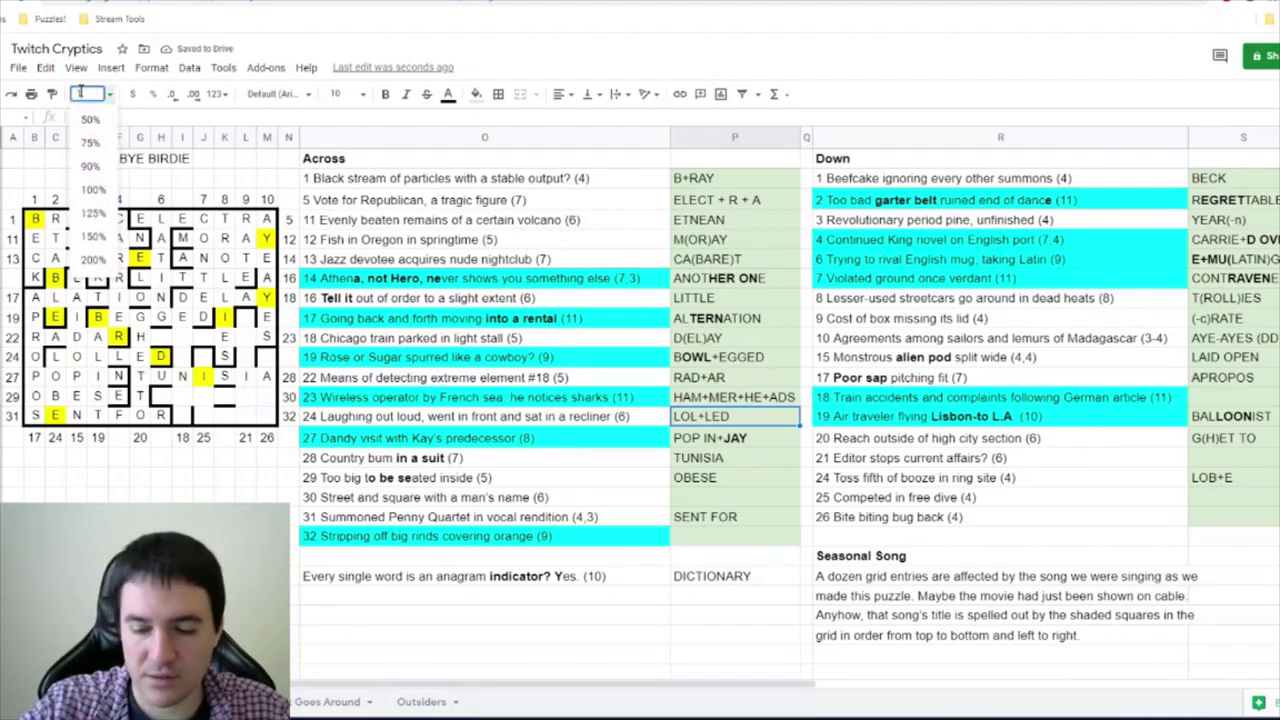
key(Return)
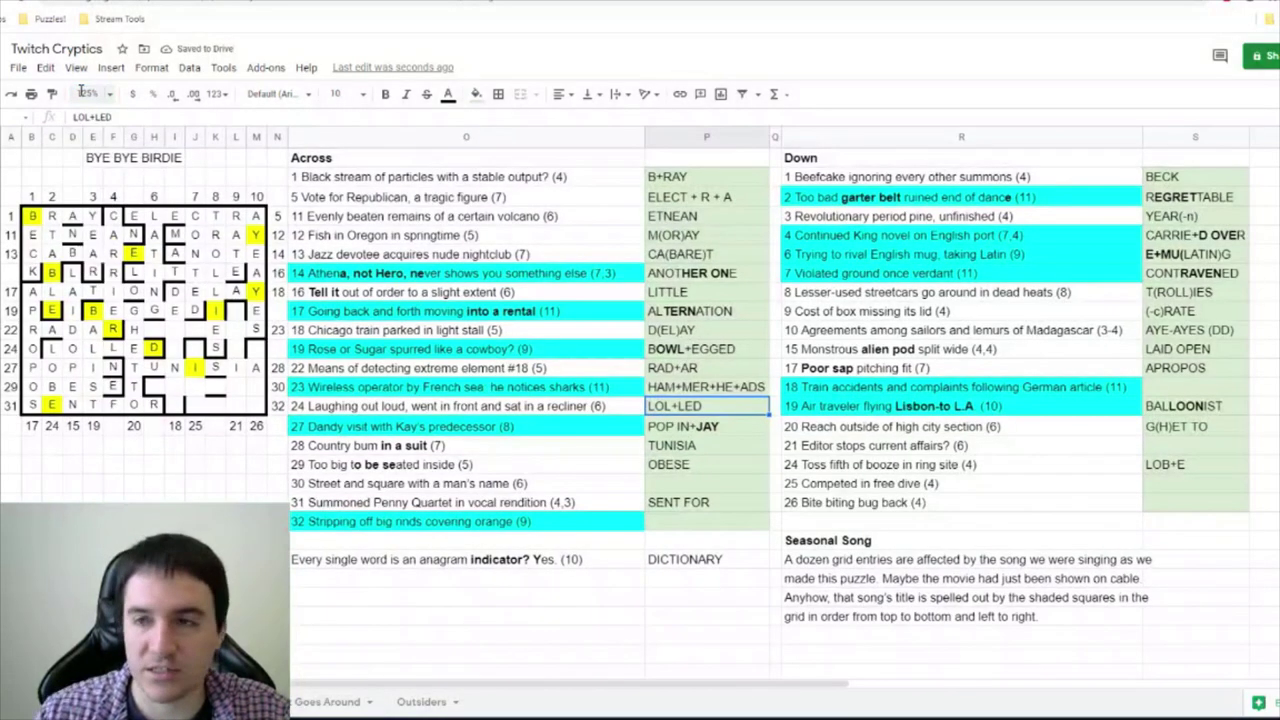
- Bold R+HE+A within the HAM+MER+HE+ADS answer
double_click(727, 390)
drag(702, 388, 752, 389)
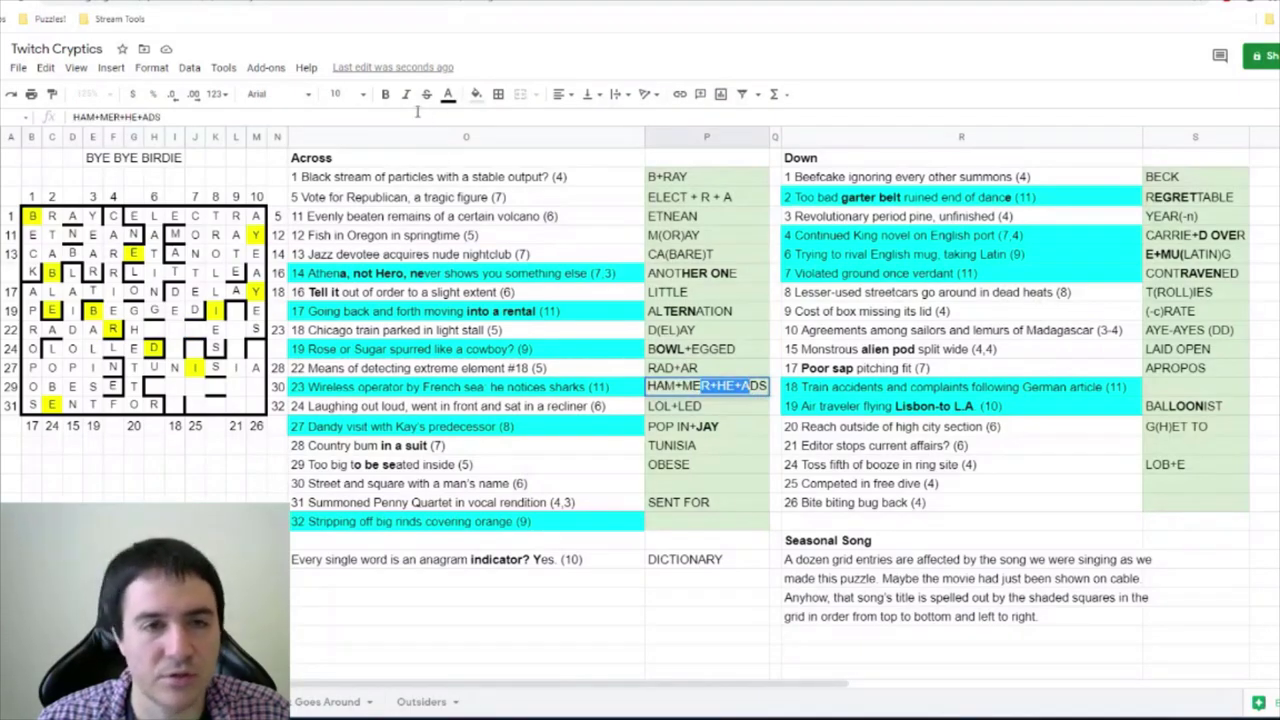
key(ctrl+b)
click(236, 500)
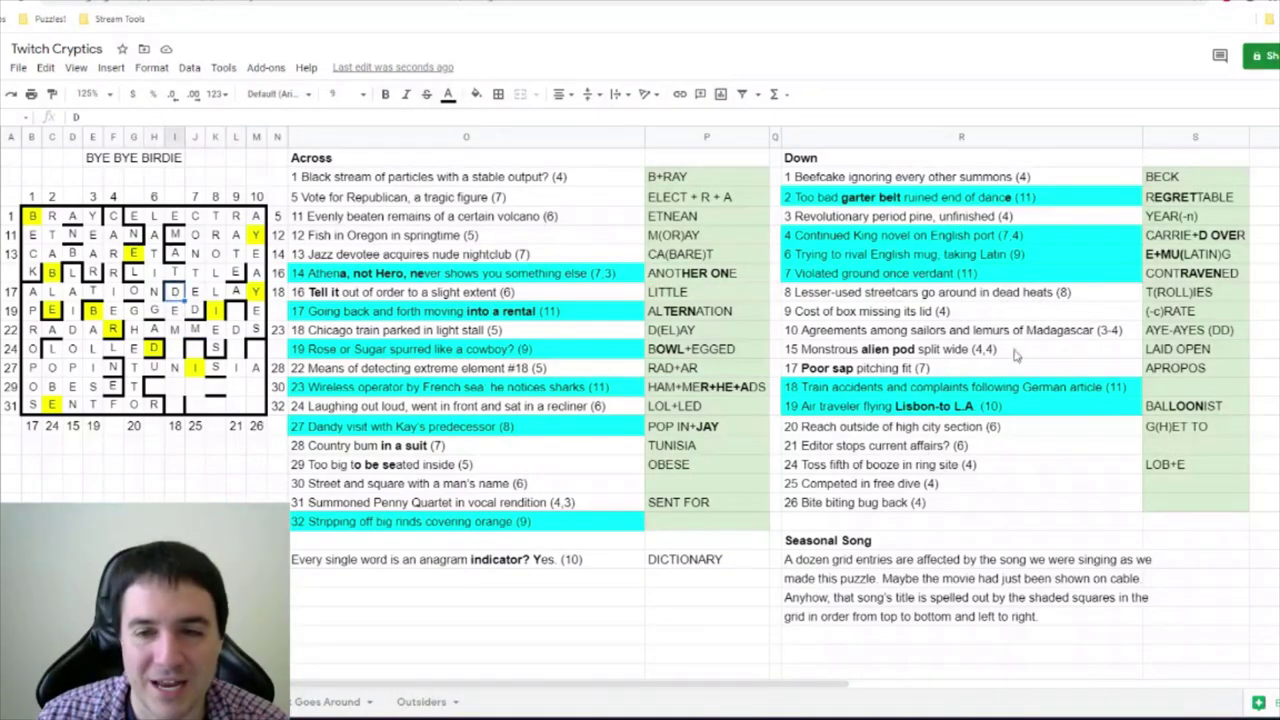
- Enter DERAILMENTS for 18 Down with RAIL bolded, then mark it as DER+AILMENTS
click(982, 389)
click(1176, 394)
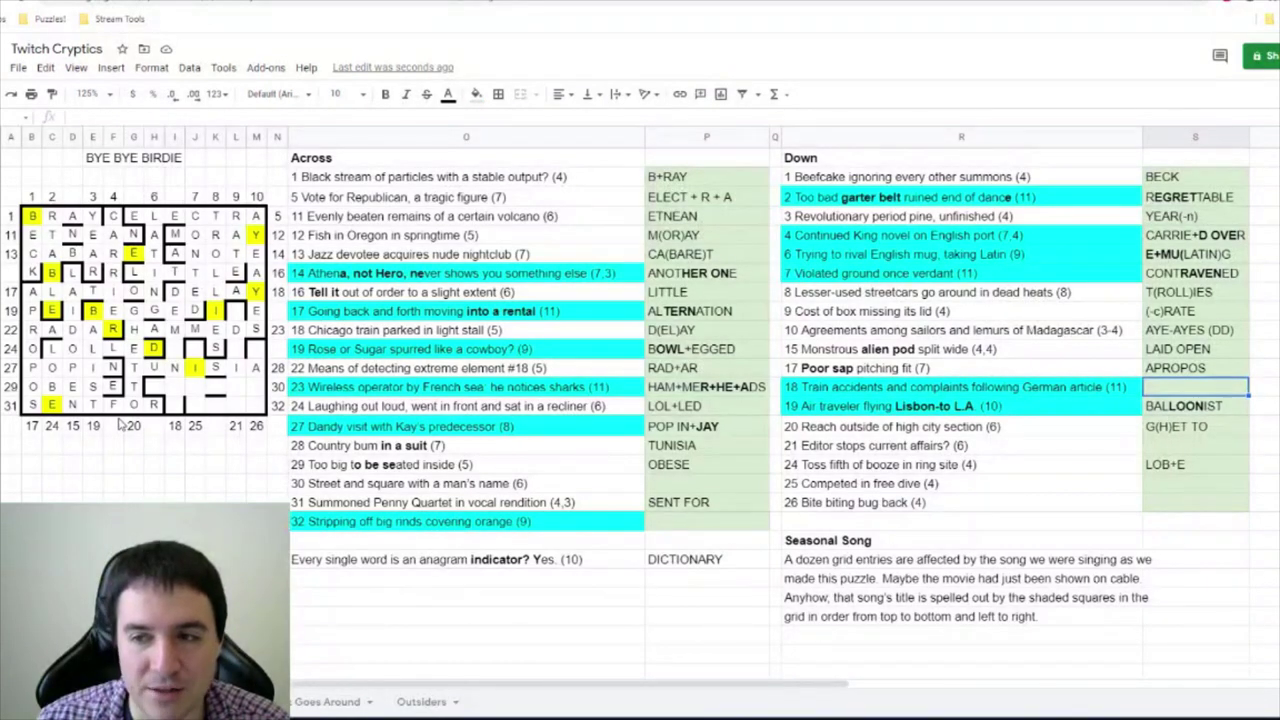
text(DERAILMENTS)
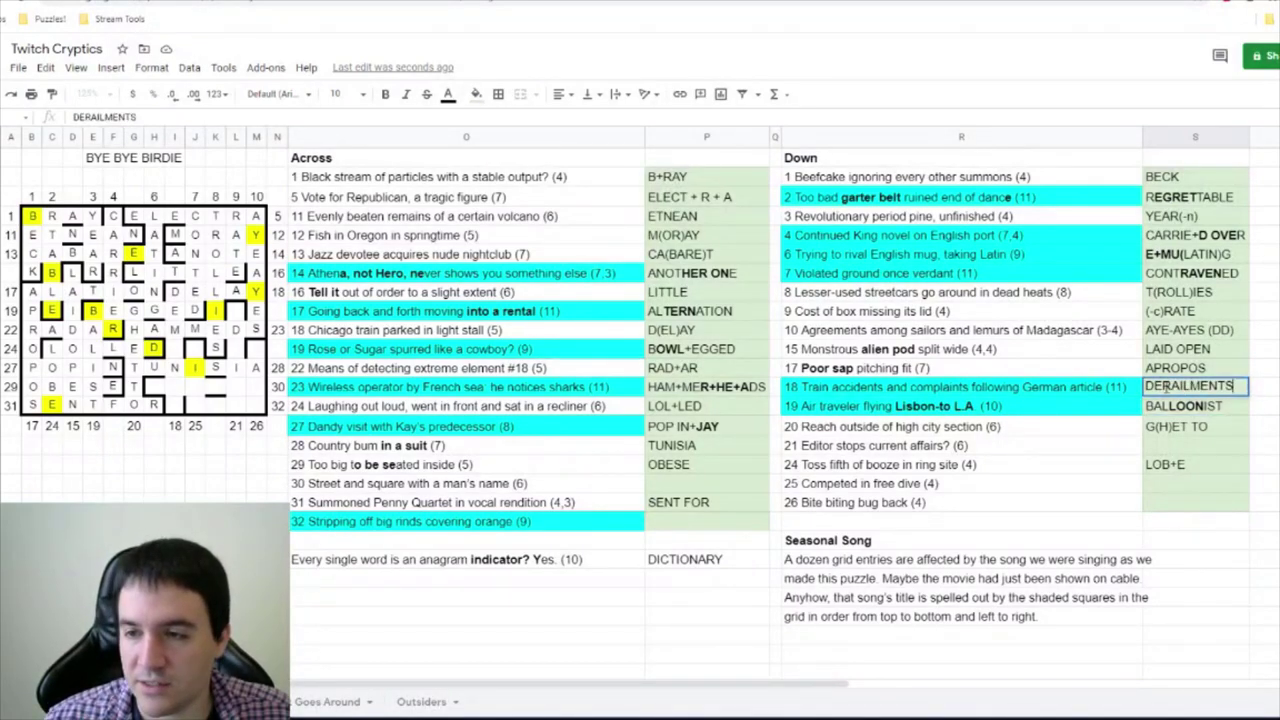
drag(1164, 386, 1184, 386)
key(ctrl+b)
click(1088, 448)
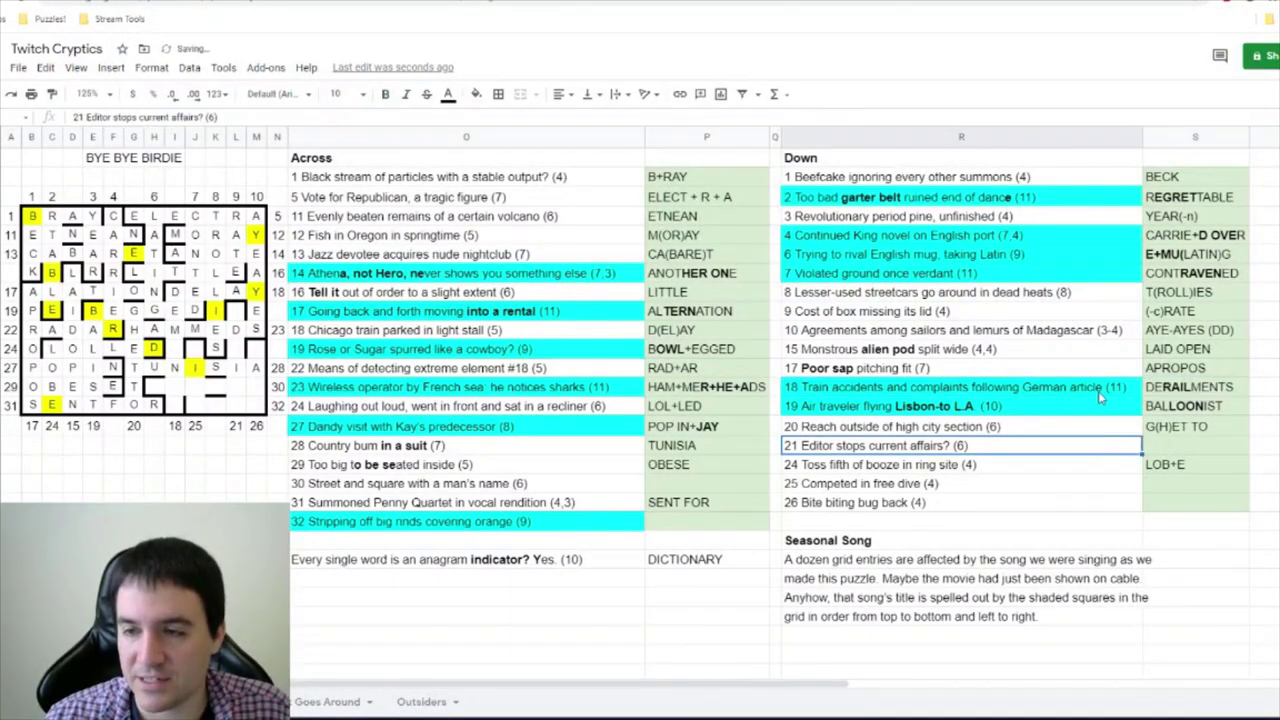
click(1170, 388)
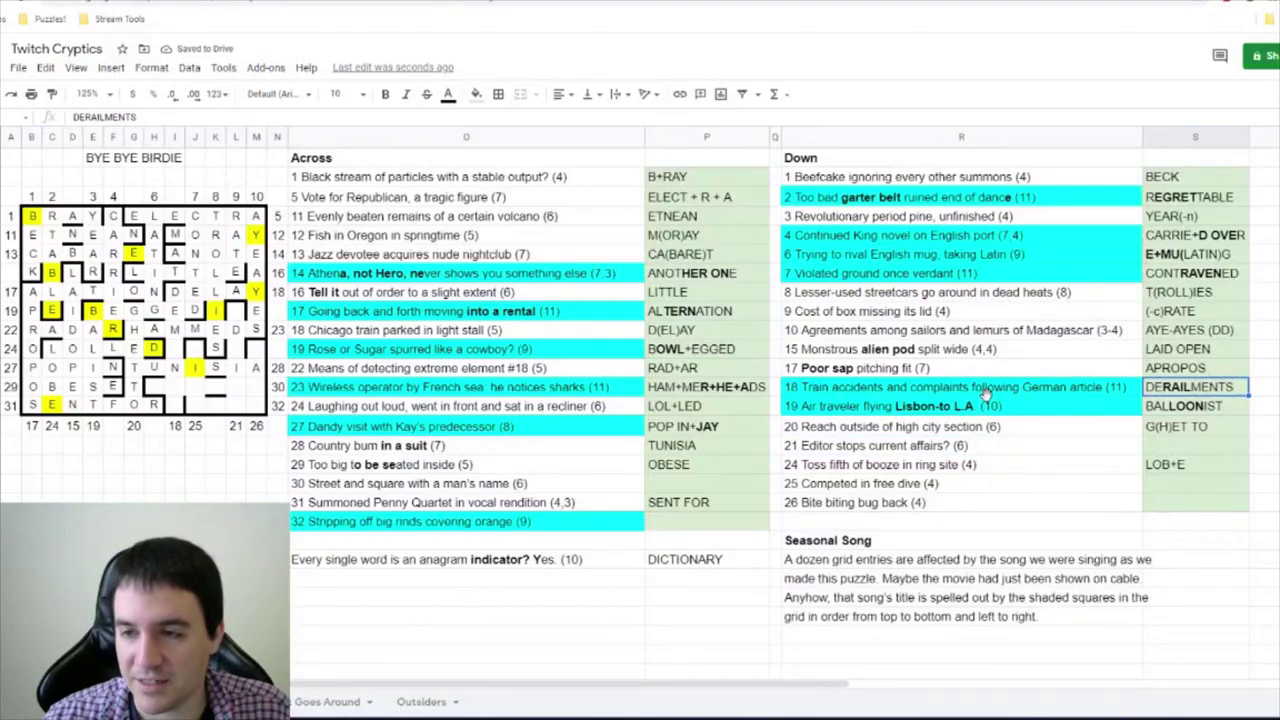
double_click(1170, 386)
text(+)
key(Return)
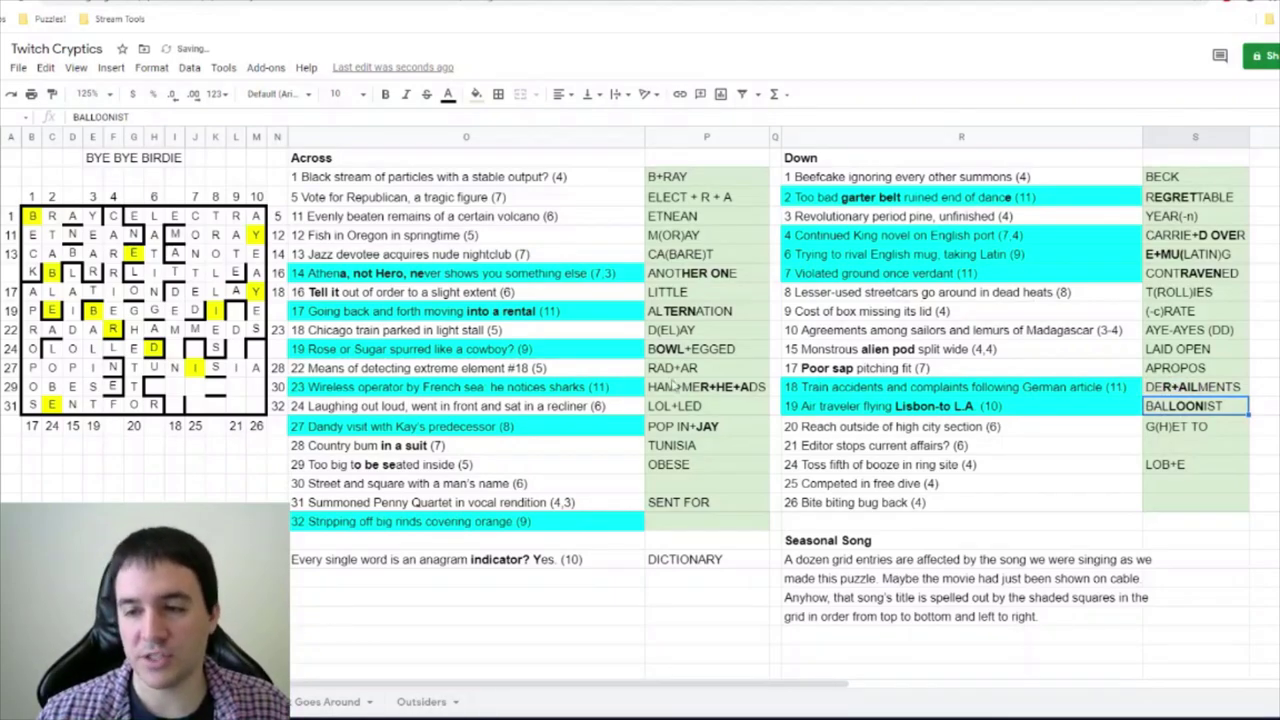
click(960, 445)
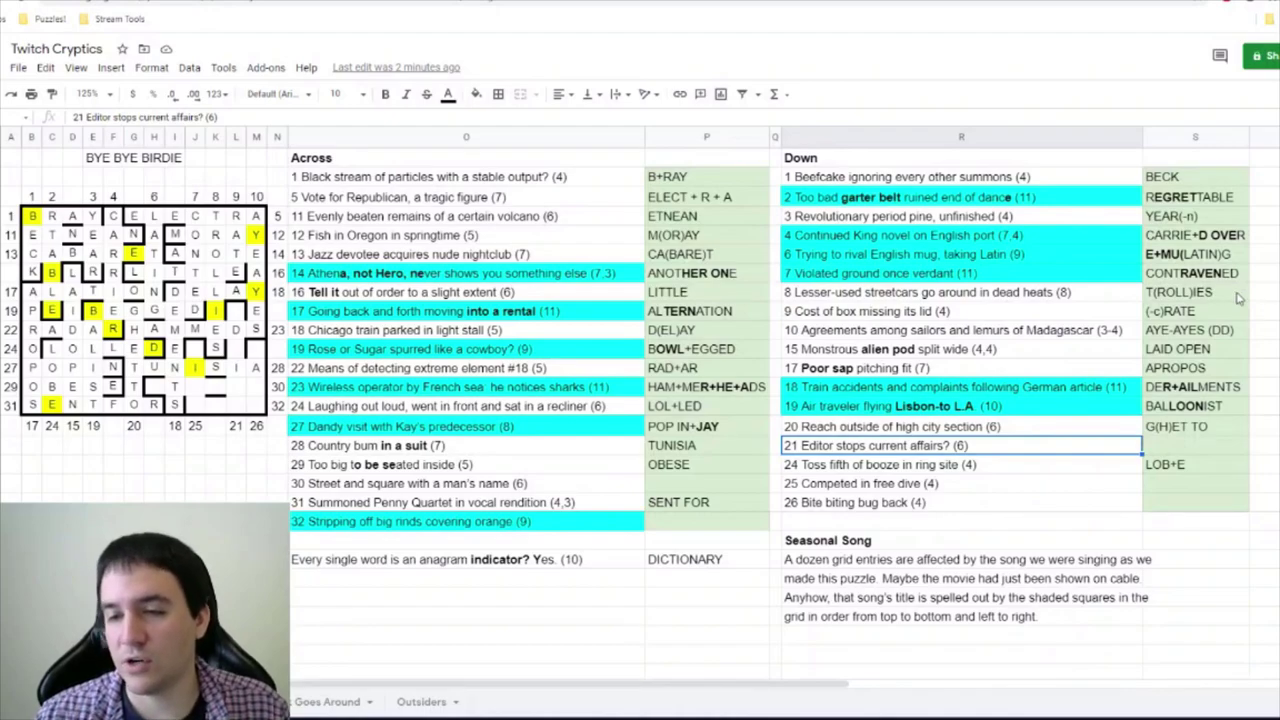
- Enter ED+DIES as the answer to clue 21
click(1160, 451)
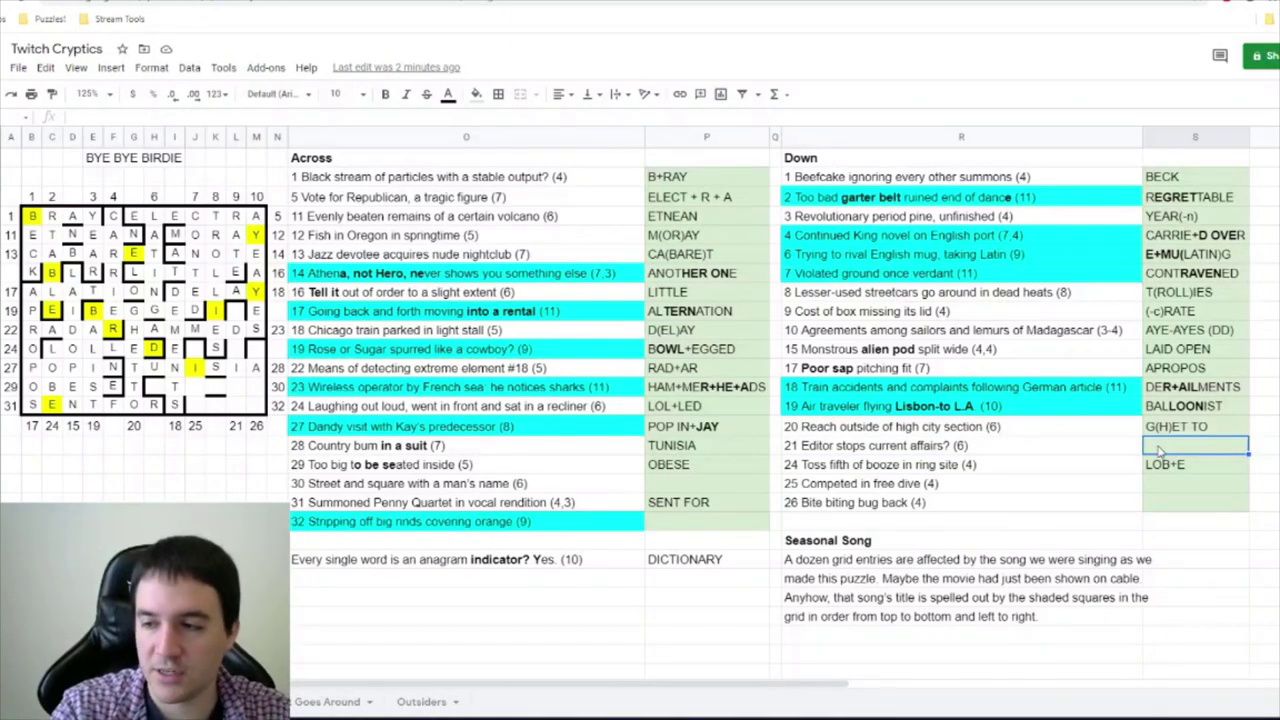
text(ED+DIES)
key(Return)
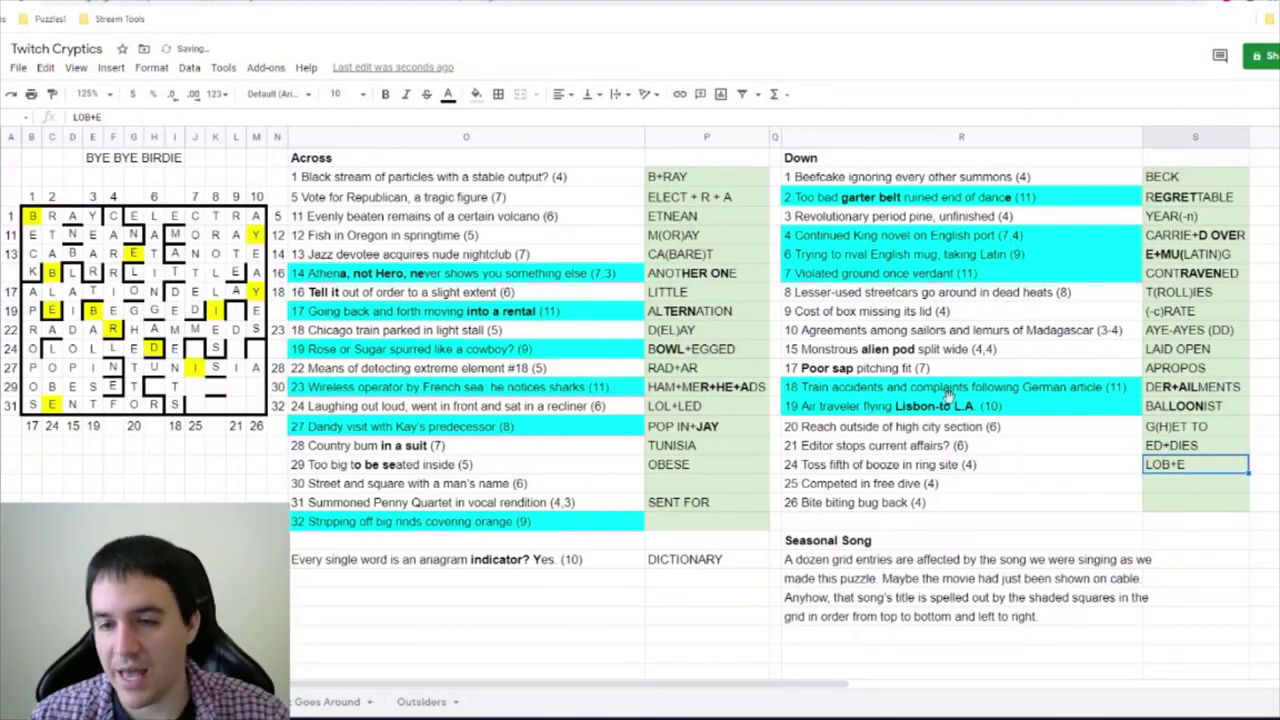
click(842, 450)
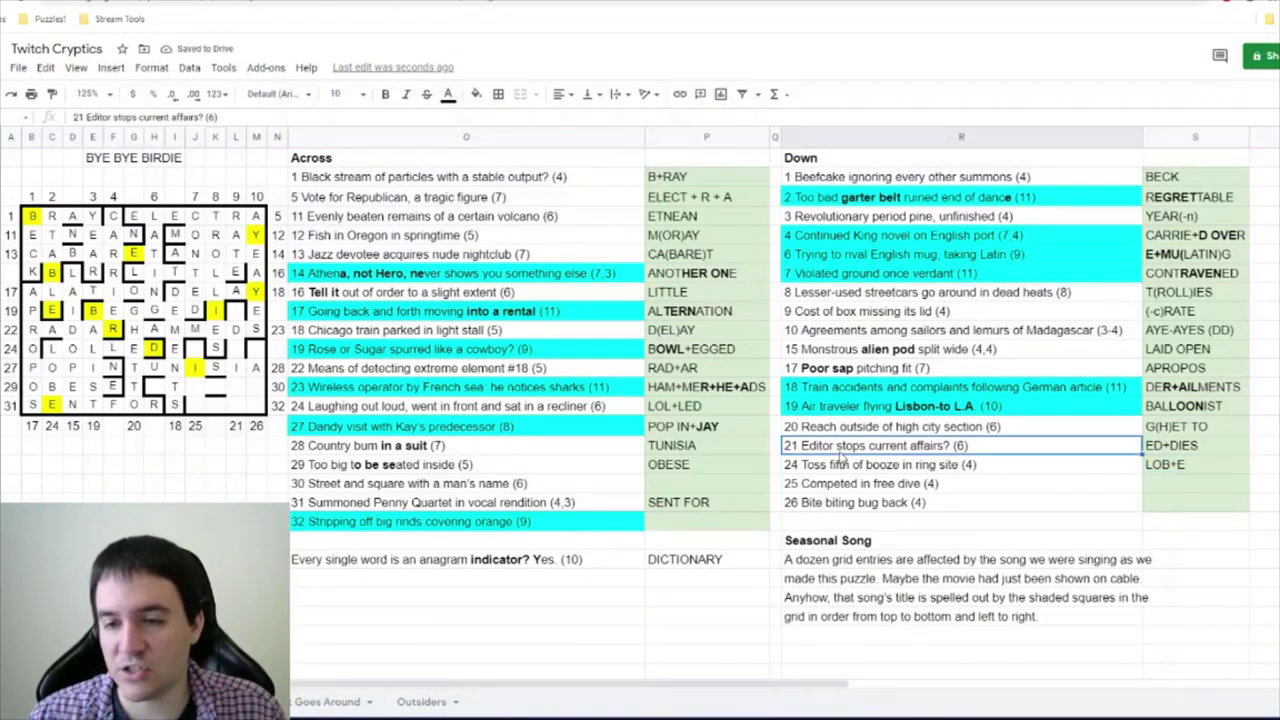
click(1017, 521)
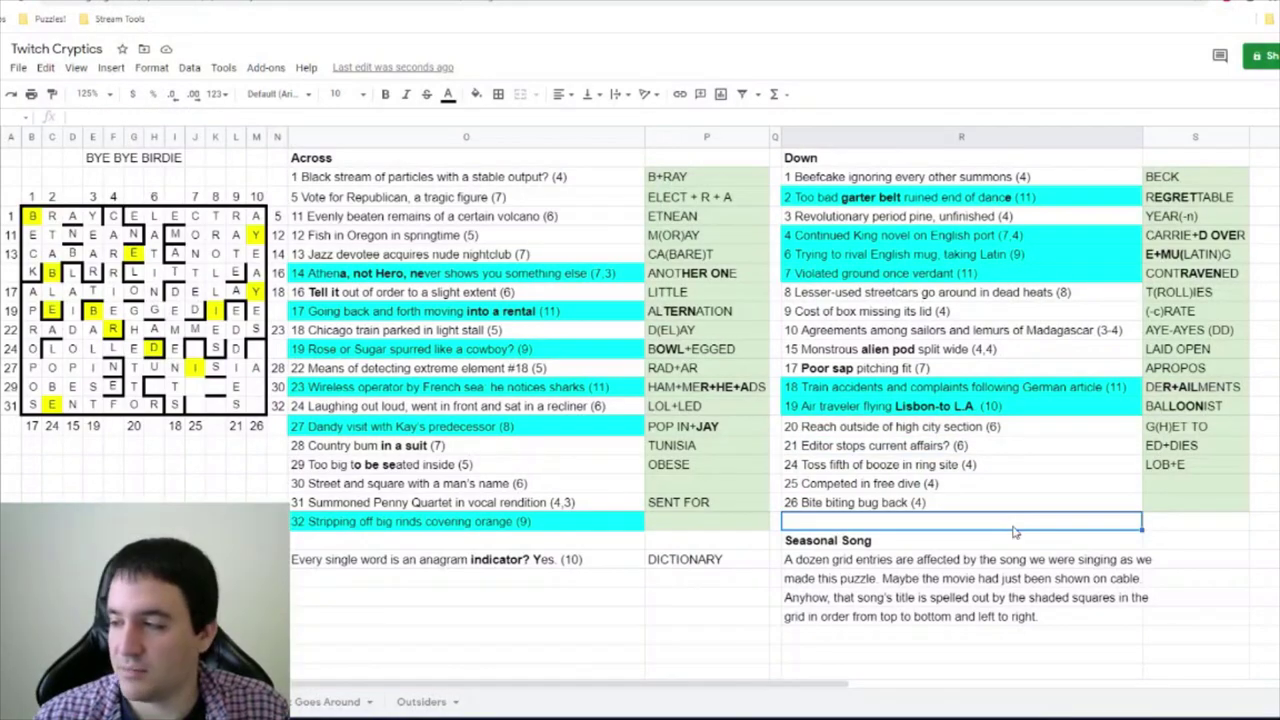
- Enter VIED for clue 25 and bold 'dive' in its clue
click(1152, 488)
text(VIED)
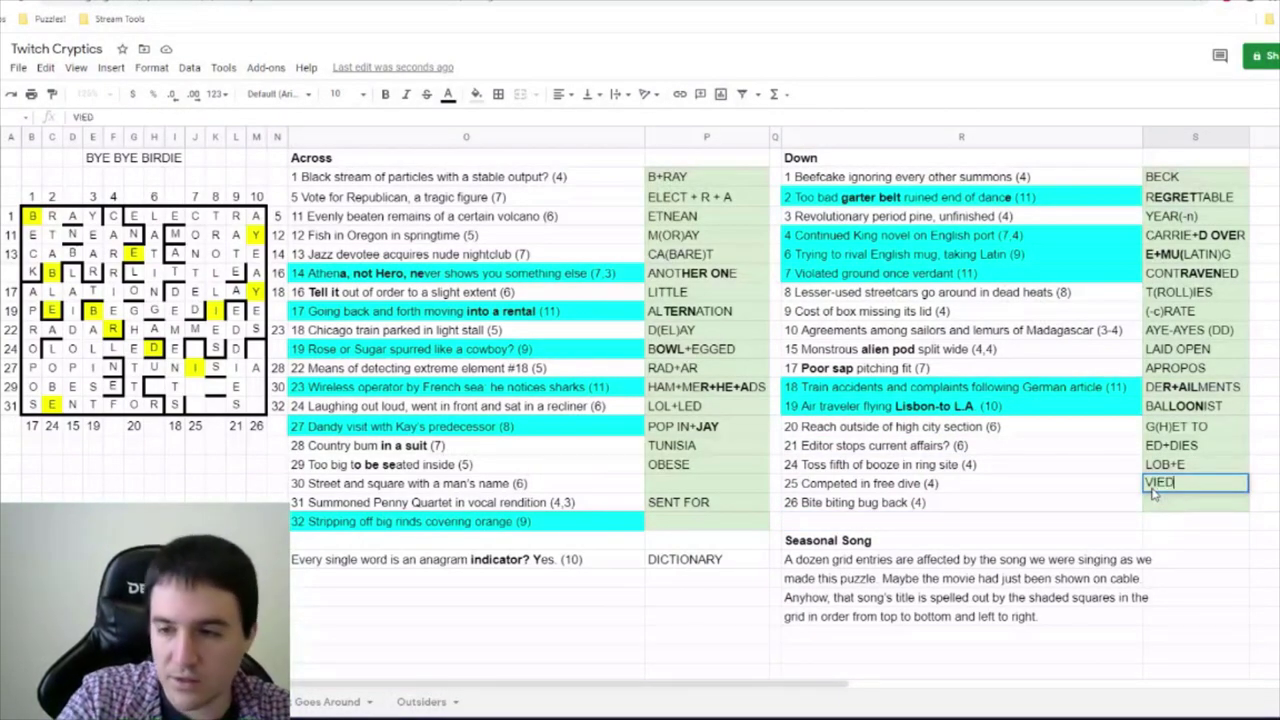
key(Return)
double_click(903, 486)
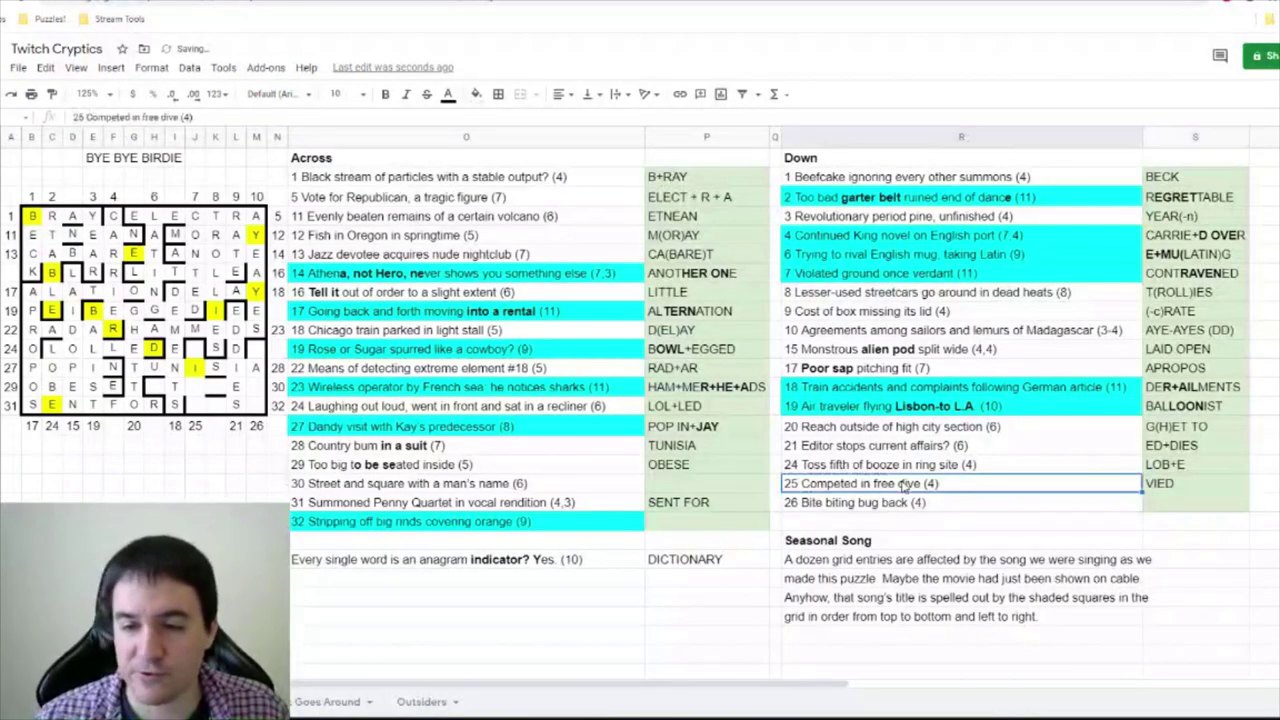
drag(899, 483, 924, 483)
key(ctrl+b)
click(1195, 521)
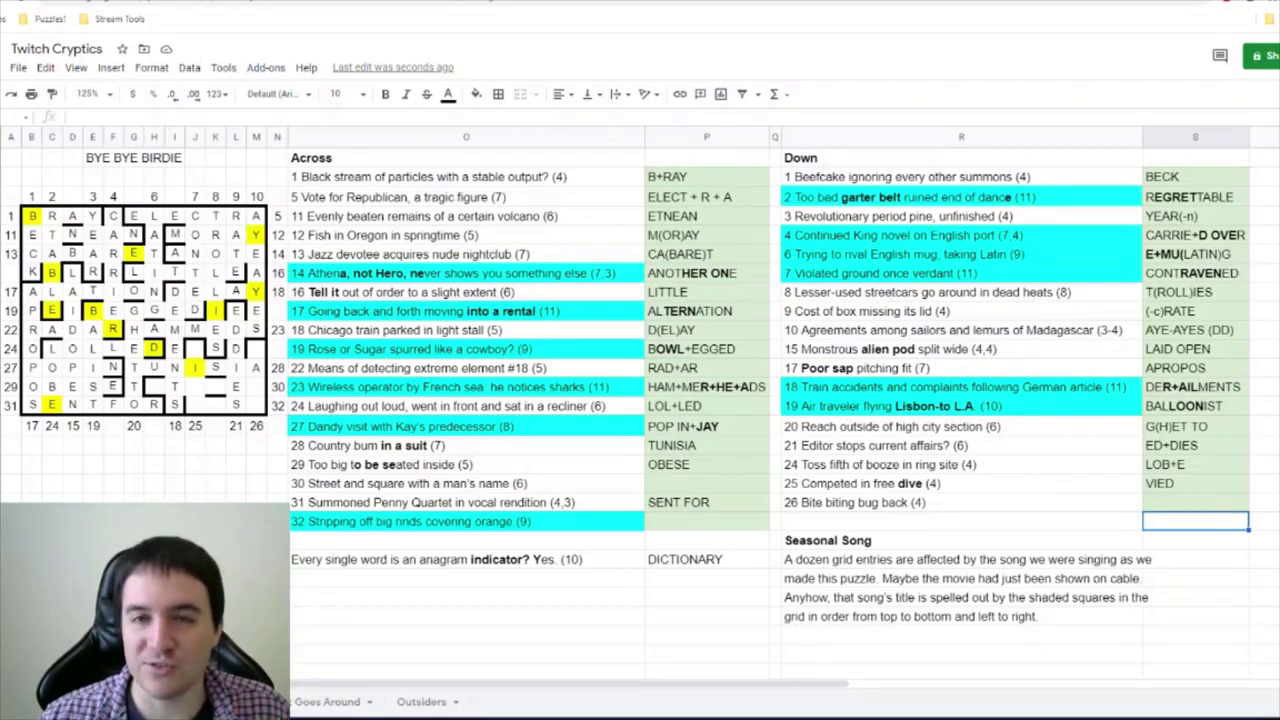
key(Up)
key(Up)
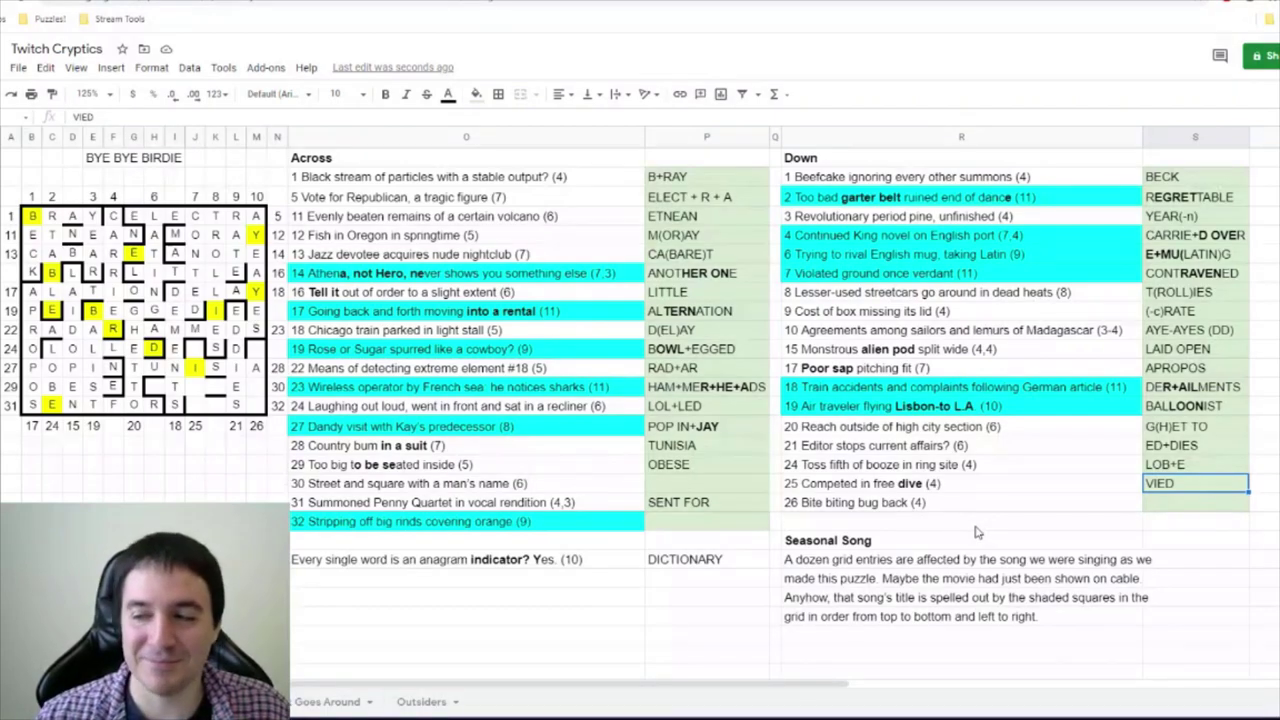
- Enter ST+EVEN as the wordplay for clue 30
click(330, 485)
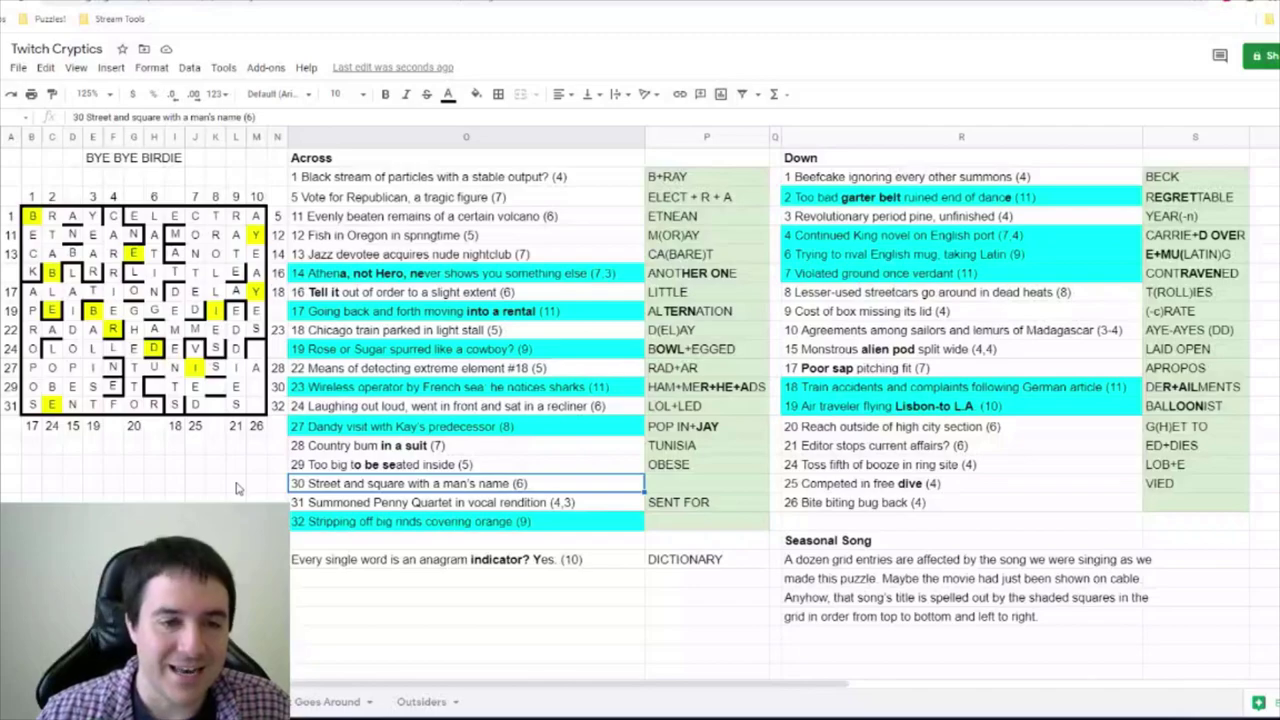
click(727, 487)
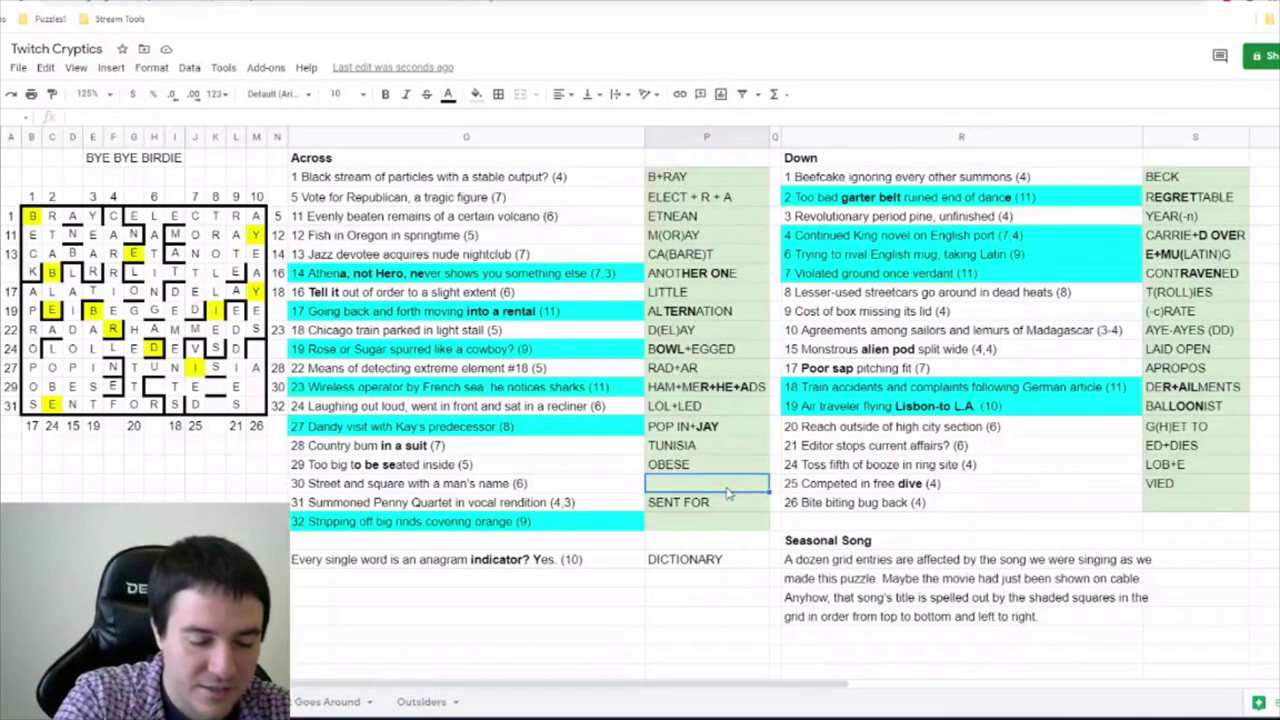
text(ST+EVEN)
key(Return)
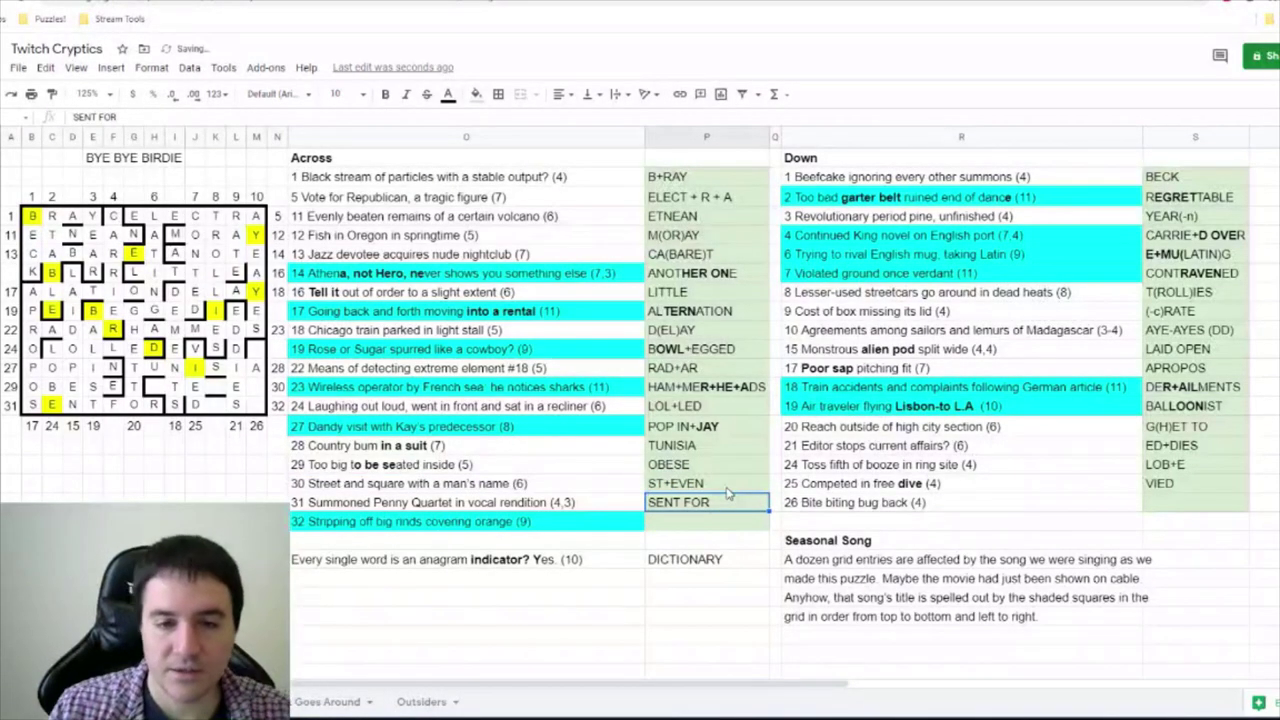
click(158, 387)
text(S)
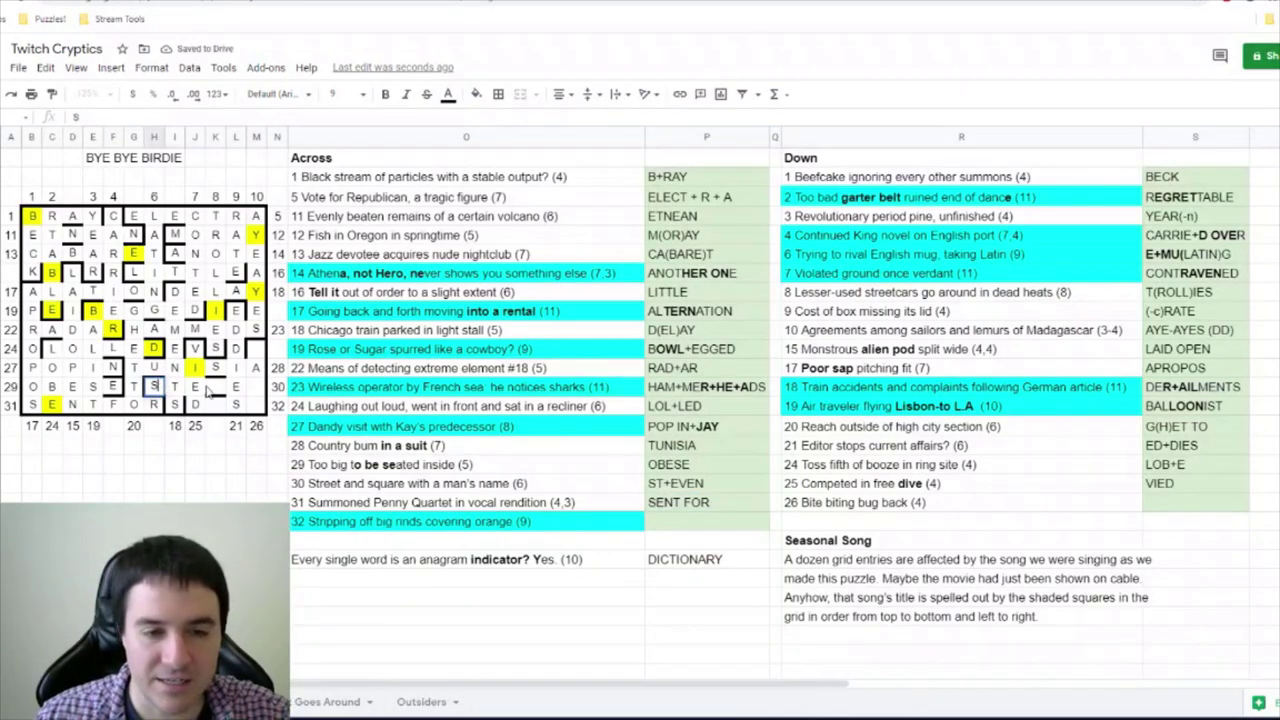
click(216, 390)
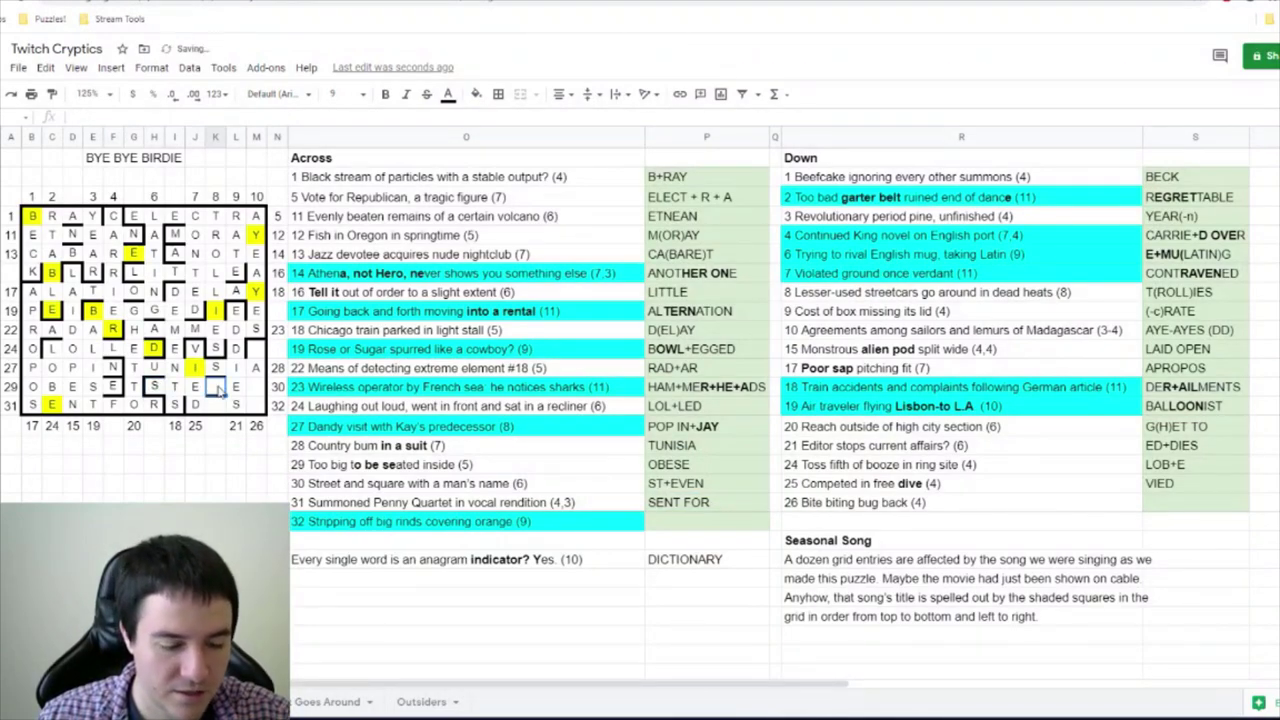
- Enter TANG <- as the wordplay for clue 26
click(1195, 502)
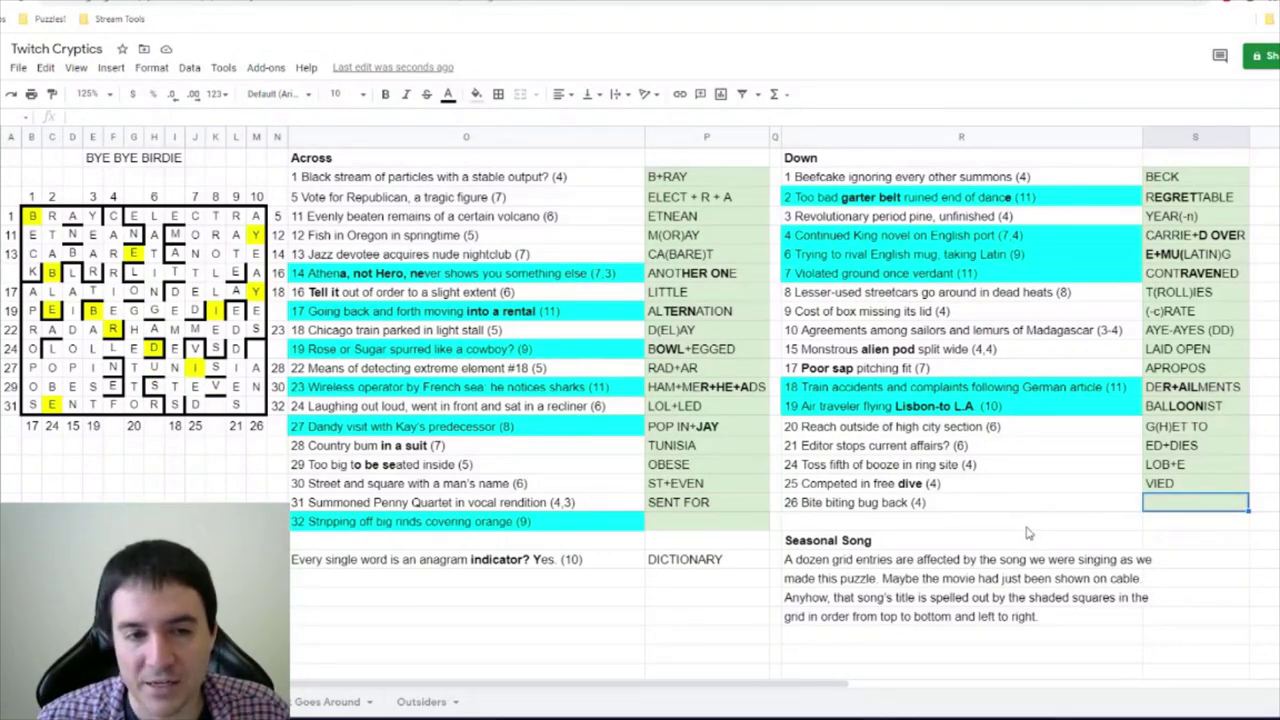
text(TANG <-)
key(Return)
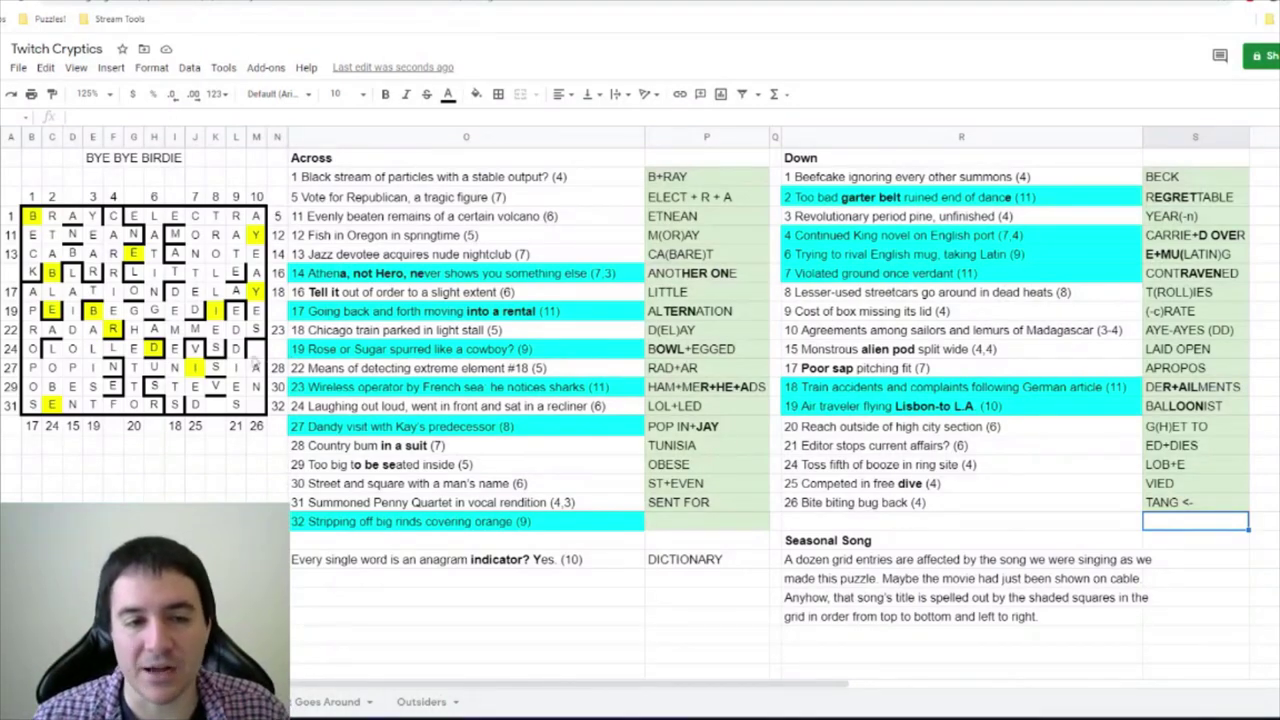
key(Left)
key(Left)
key(Left)
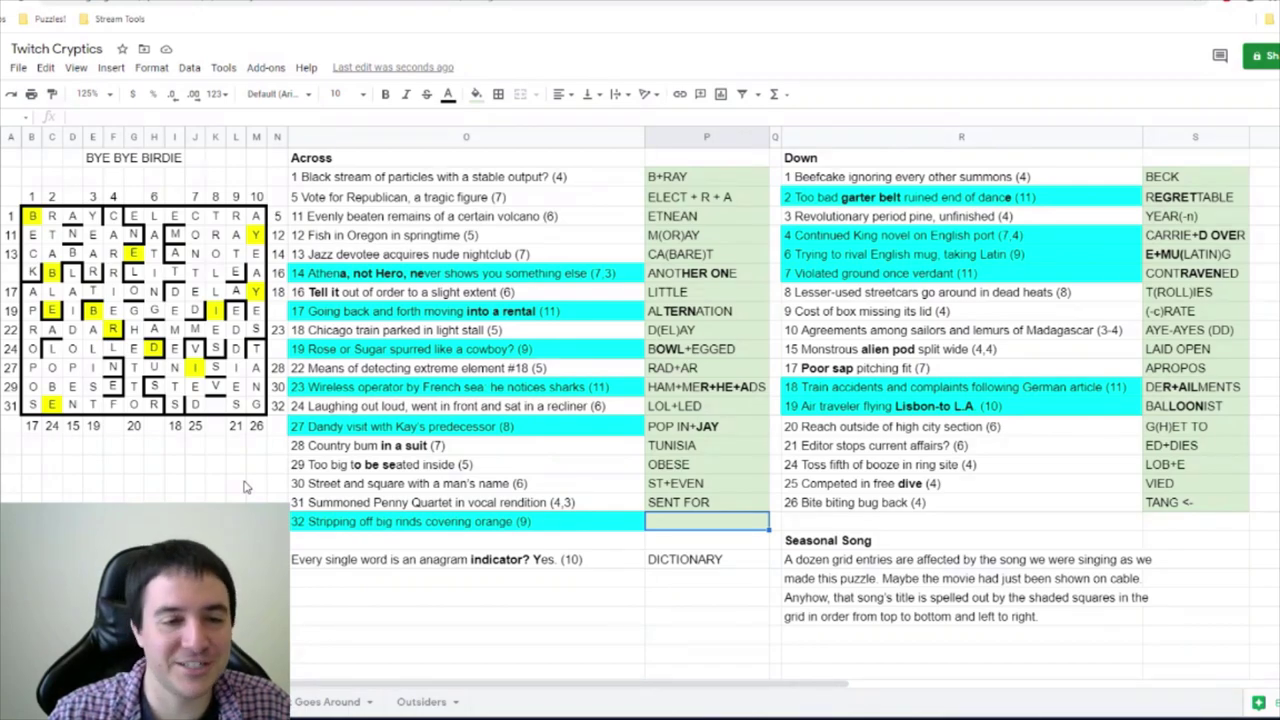
- Bold 'big rinds' in the clue 32 text
double_click(377, 521)
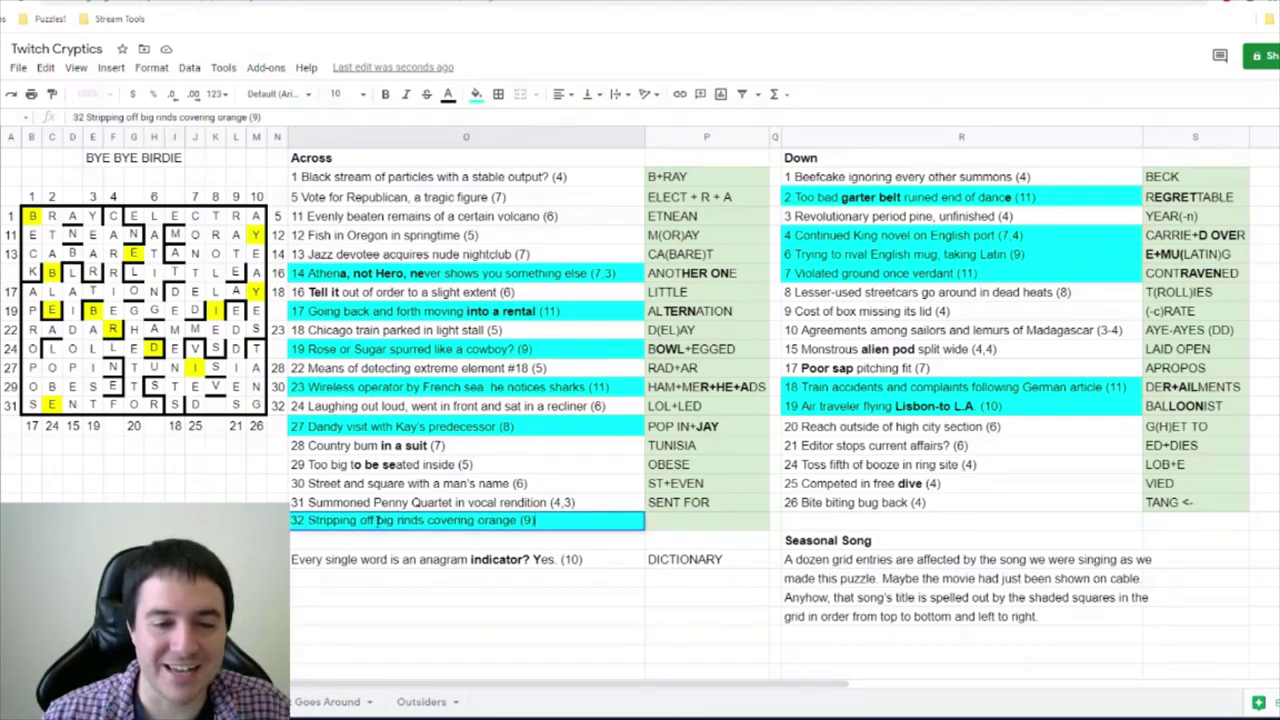
drag(377, 521, 429, 522)
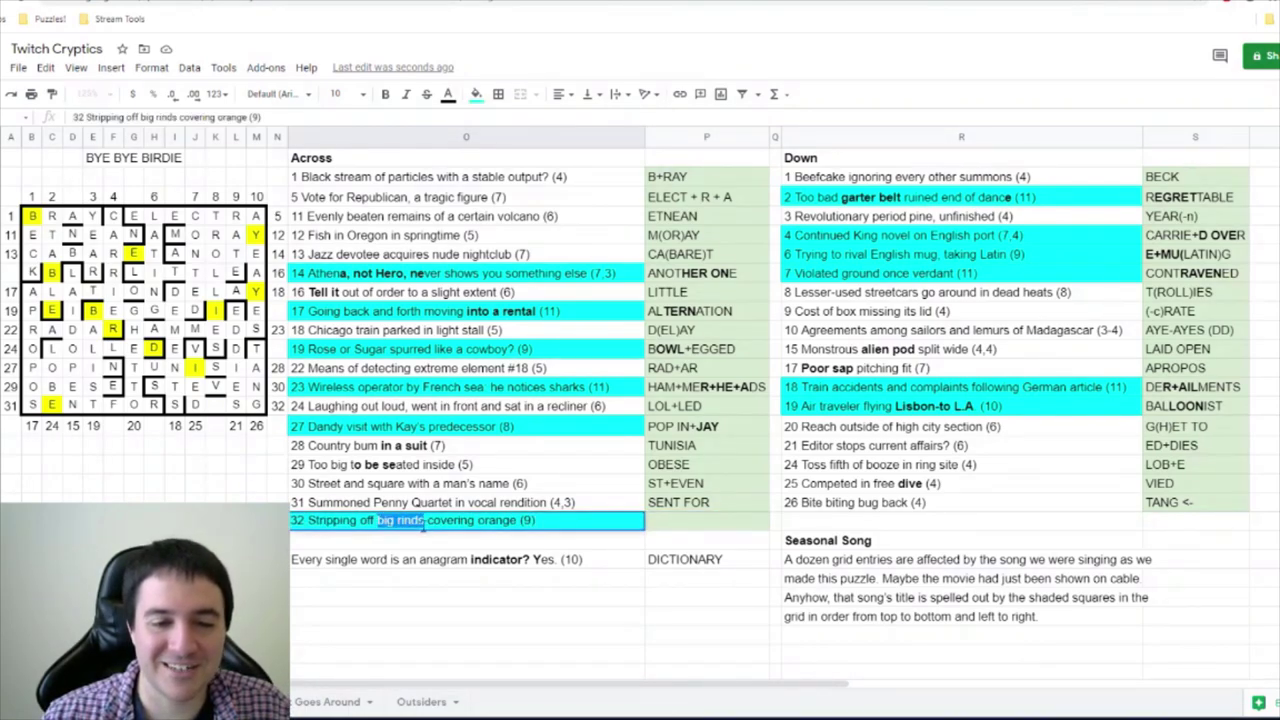
click(385, 96)
key(Return)
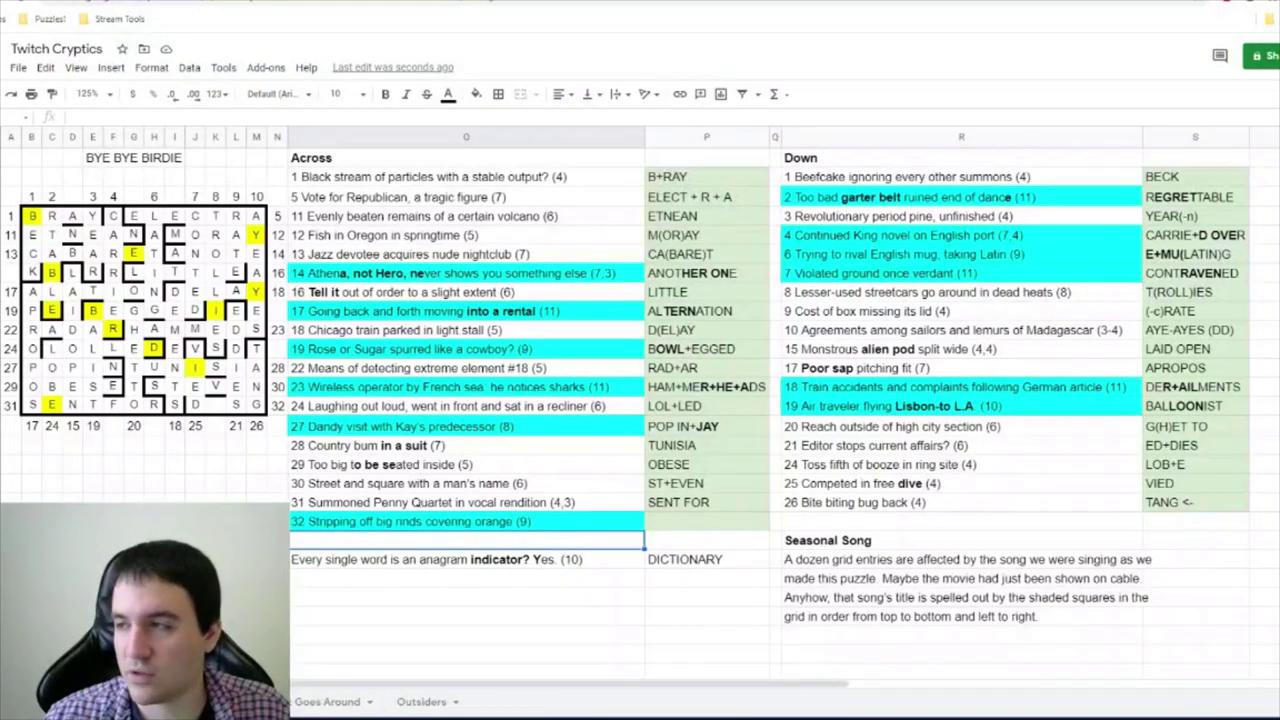
click(728, 528)
- Check the anagram indicators in A3:A11 (OUT OF ORDER to FREE) while entering DISROBING for clue 32
key(ctrl+shift+Page_Up)
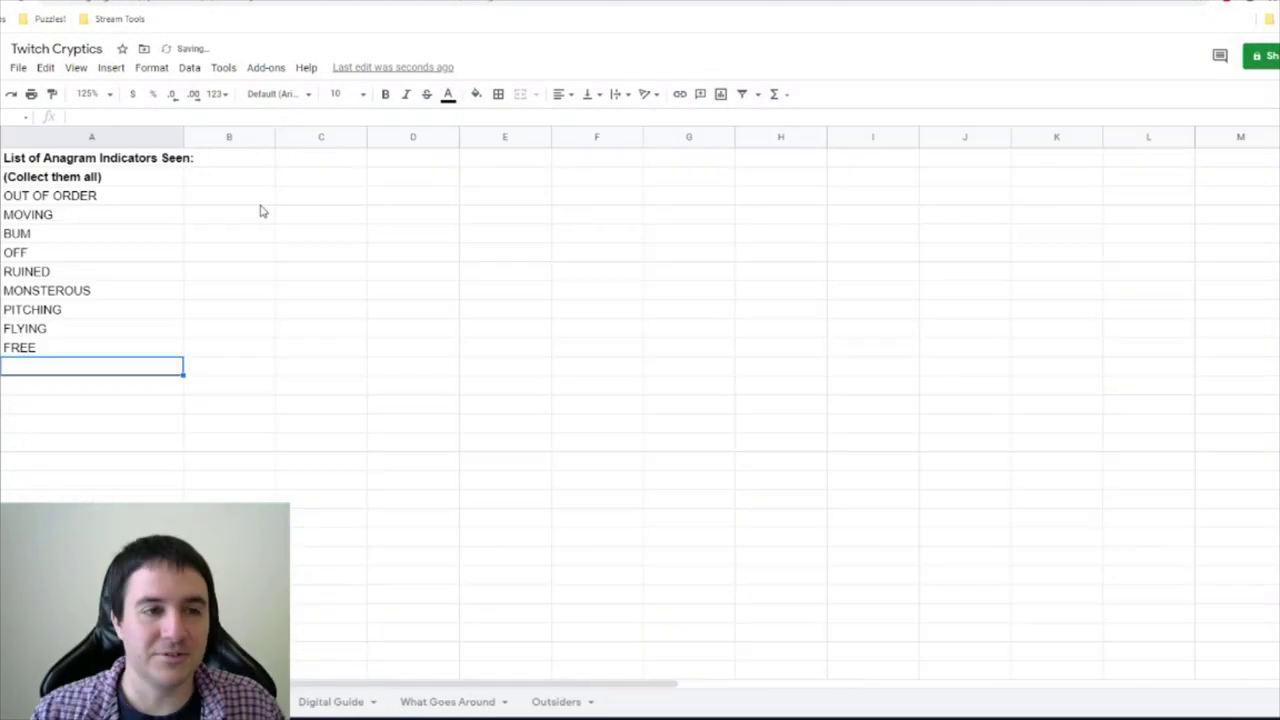
drag(130, 196, 129, 357)
right_click(139, 254)
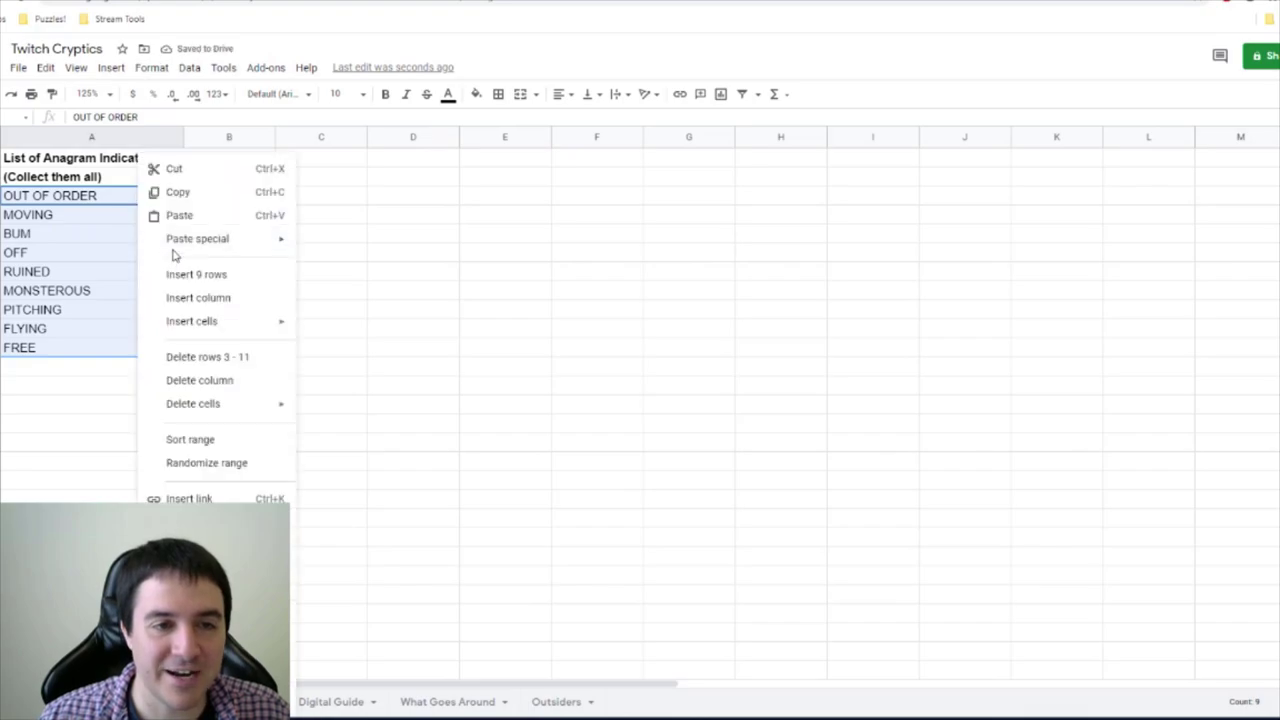
mouse_move(213, 245)
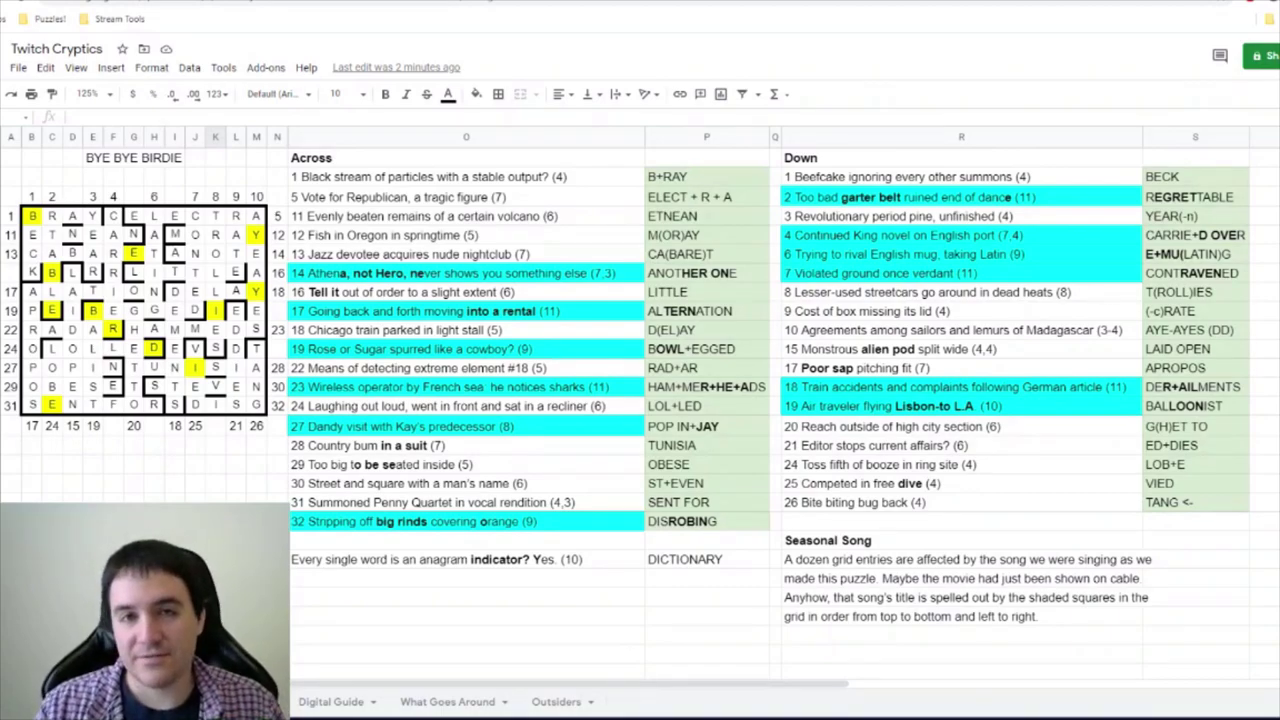
click(92, 215)
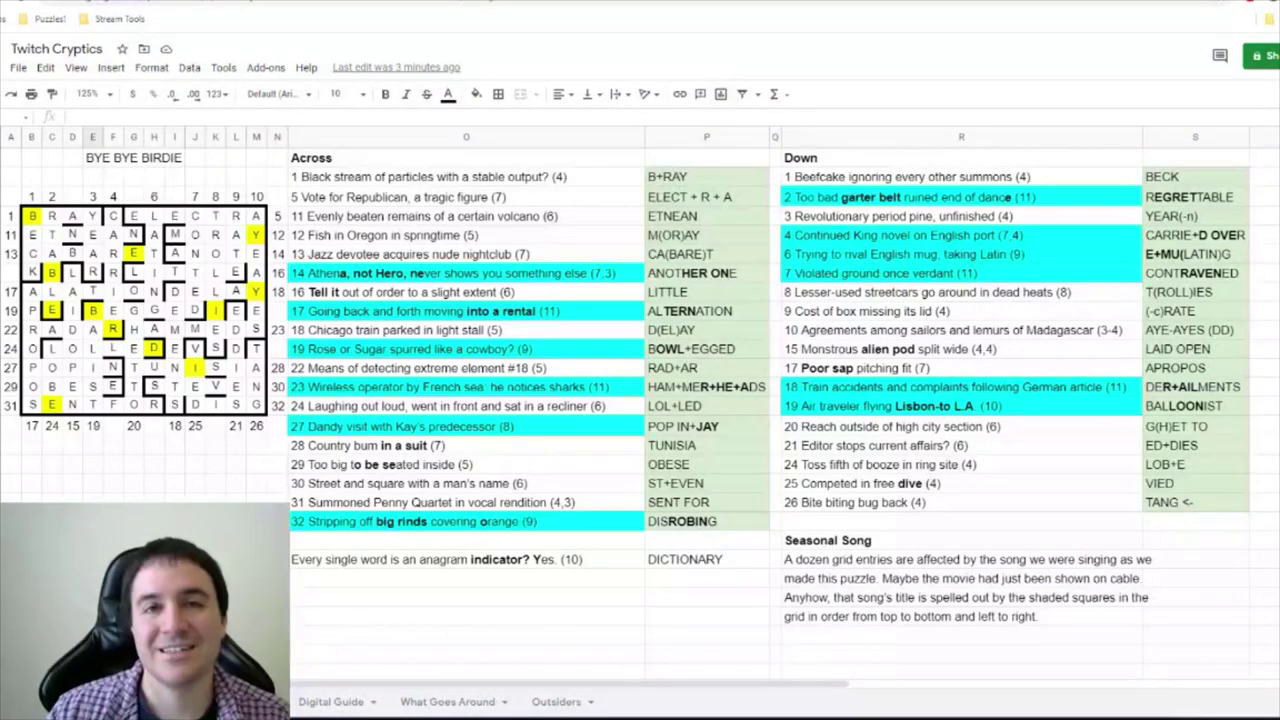